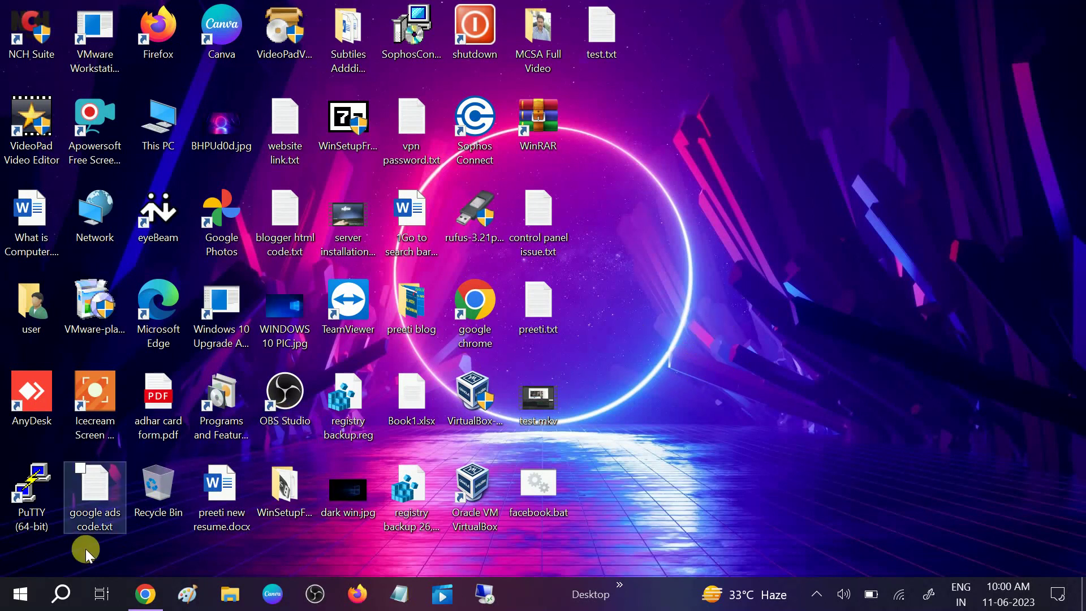
Search Windows for the Bluetooth and other devices settings and open them
{"action": "left_click", "coordinate": [64, 594]}
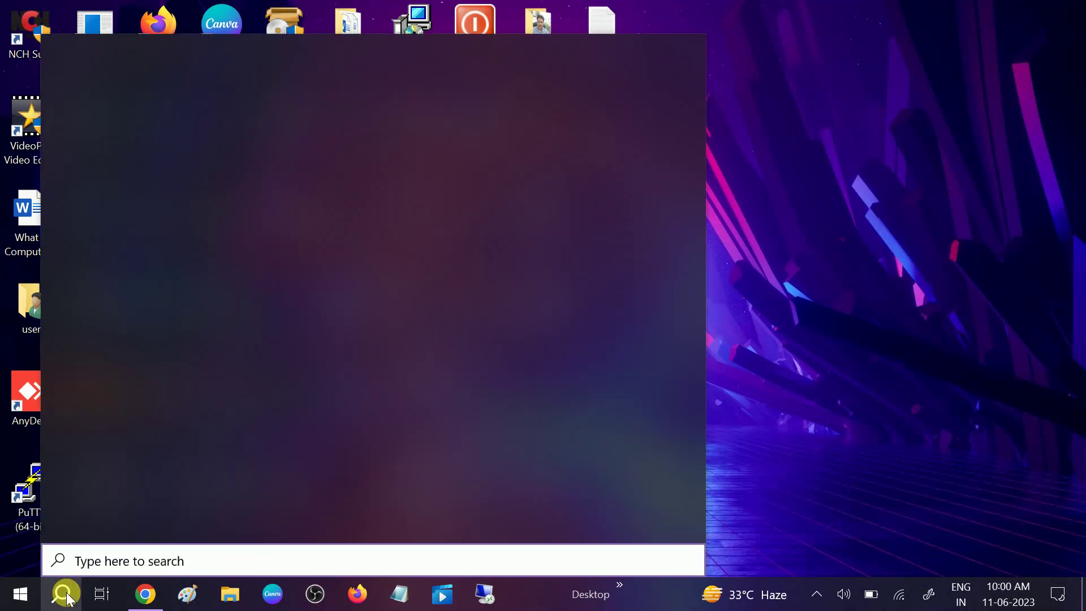
{"action": "type", "text": "blue"}
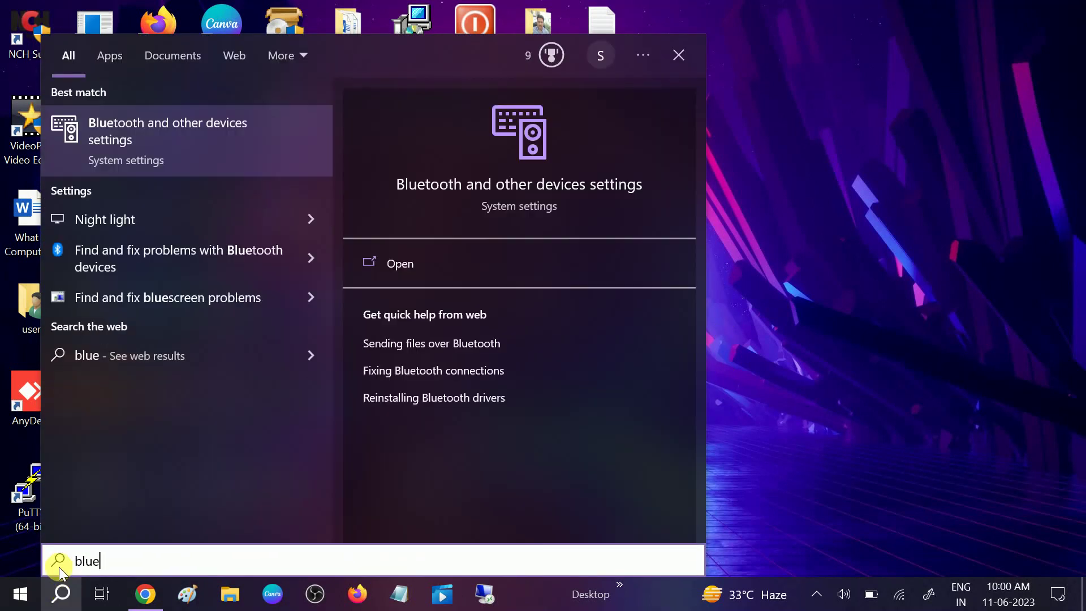
{"action": "left_click", "coordinate": [175, 148]}
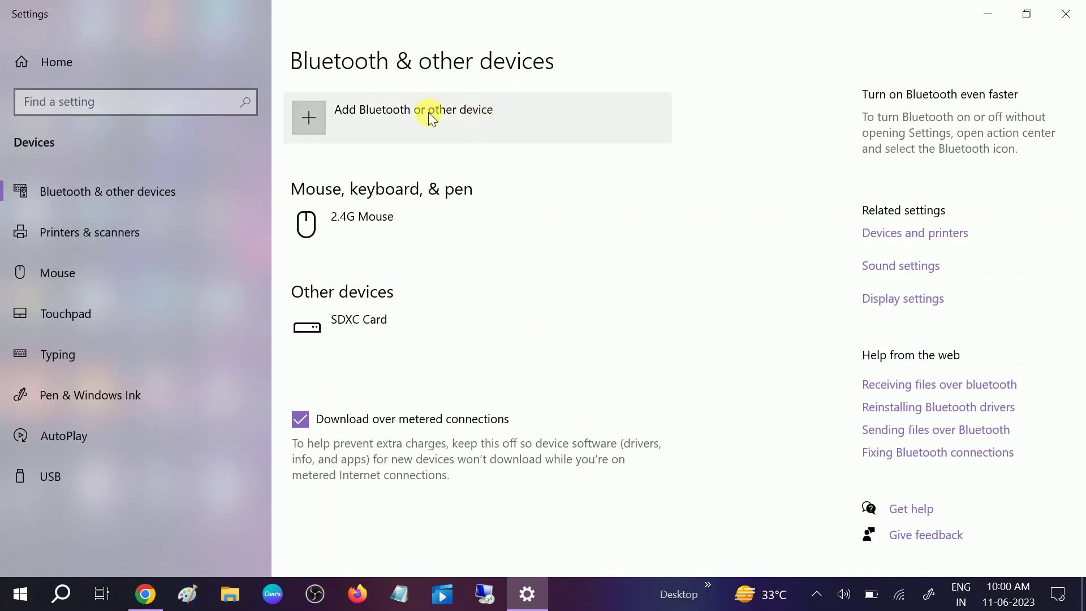
Try to add a Bluetooth device, cancel the attempt, and return to the desktop with Settings closed
{"action": "left_click", "coordinate": [510, 115]}
{"action": "left_click", "coordinate": [460, 149]}
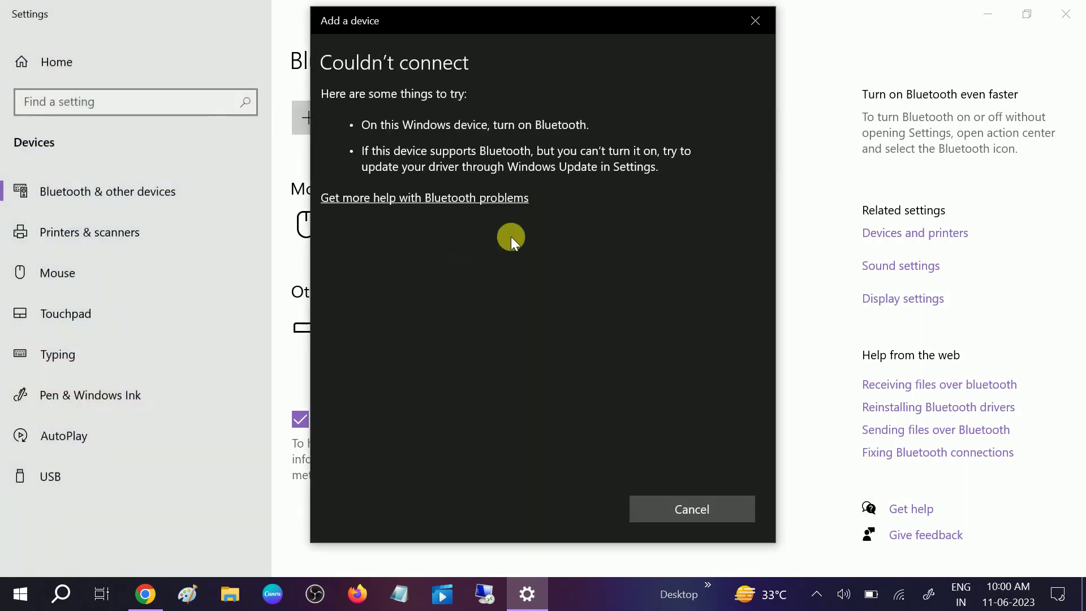
{"action": "left_click", "coordinate": [667, 507]}
{"action": "left_click", "coordinate": [1077, 14]}
{"action": "right_click", "coordinate": [829, 36]}
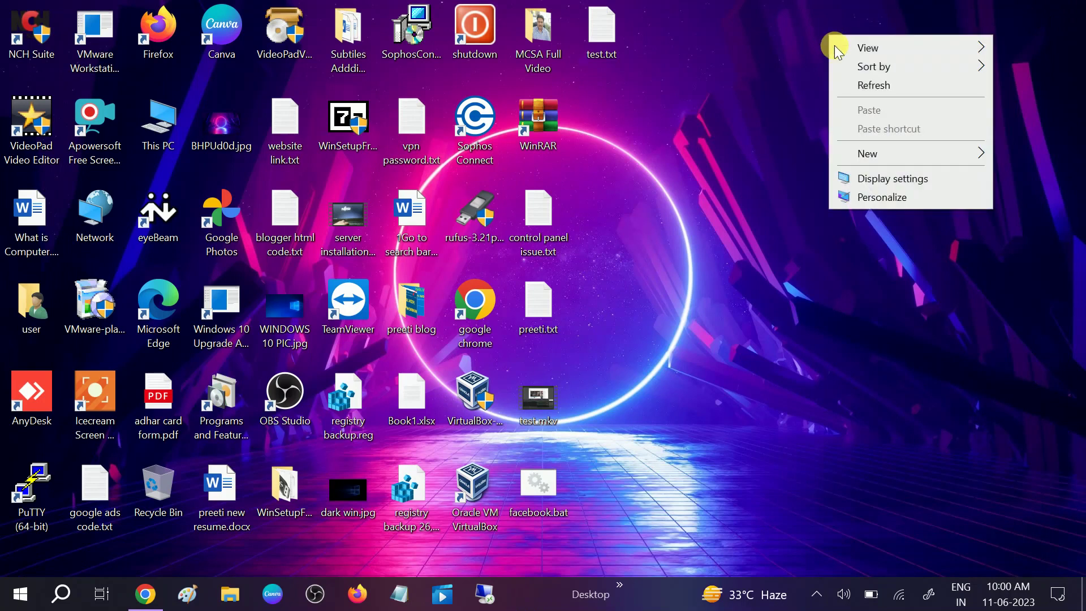
{"action": "left_click", "coordinate": [877, 85]}
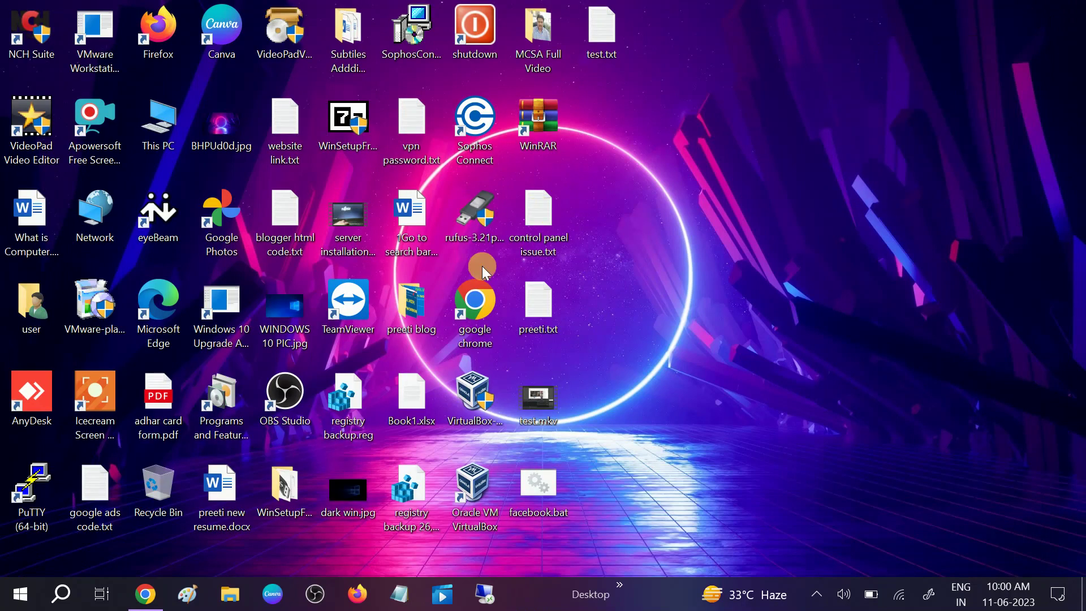
Open Device Manager from a Windows search and make it show hidden devices
{"action": "left_click", "coordinate": [61, 594]}
{"action": "left_click", "coordinate": [62, 596]}
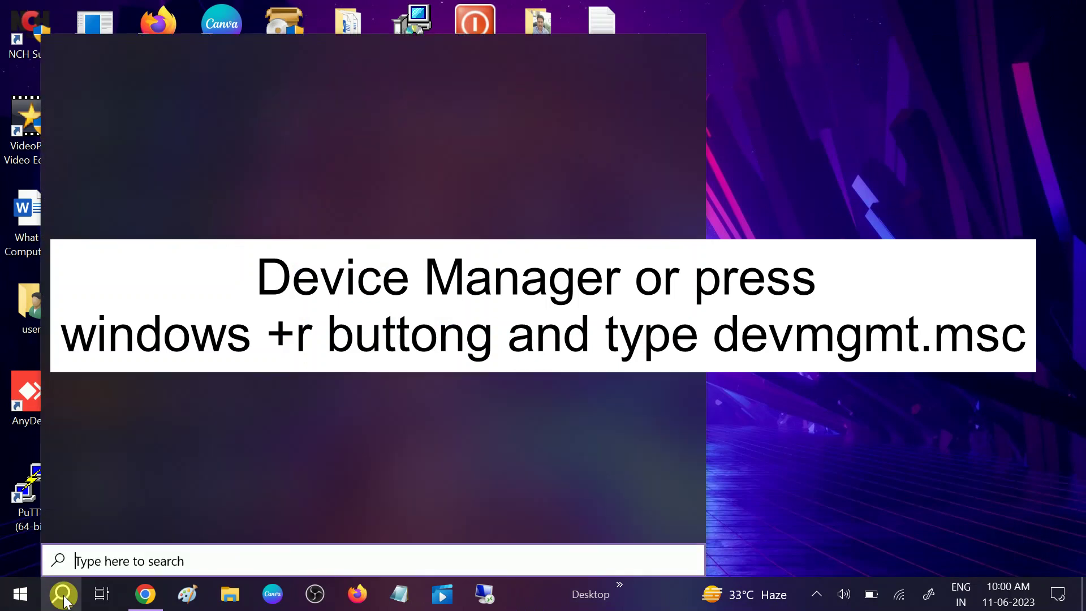
{"action": "type", "text": "devi"}
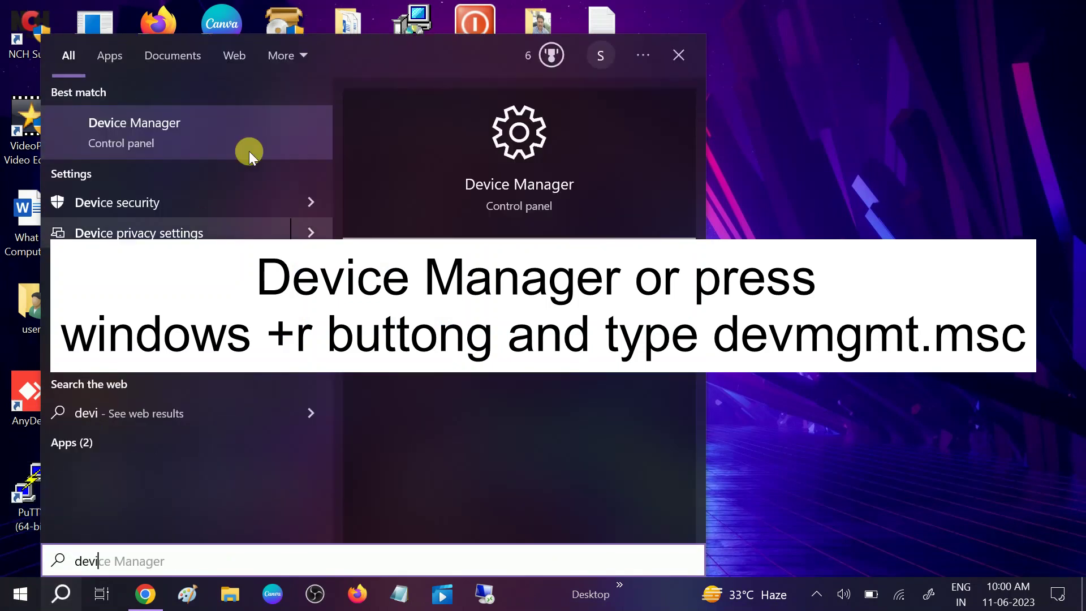
{"action": "left_click", "coordinate": [195, 120]}
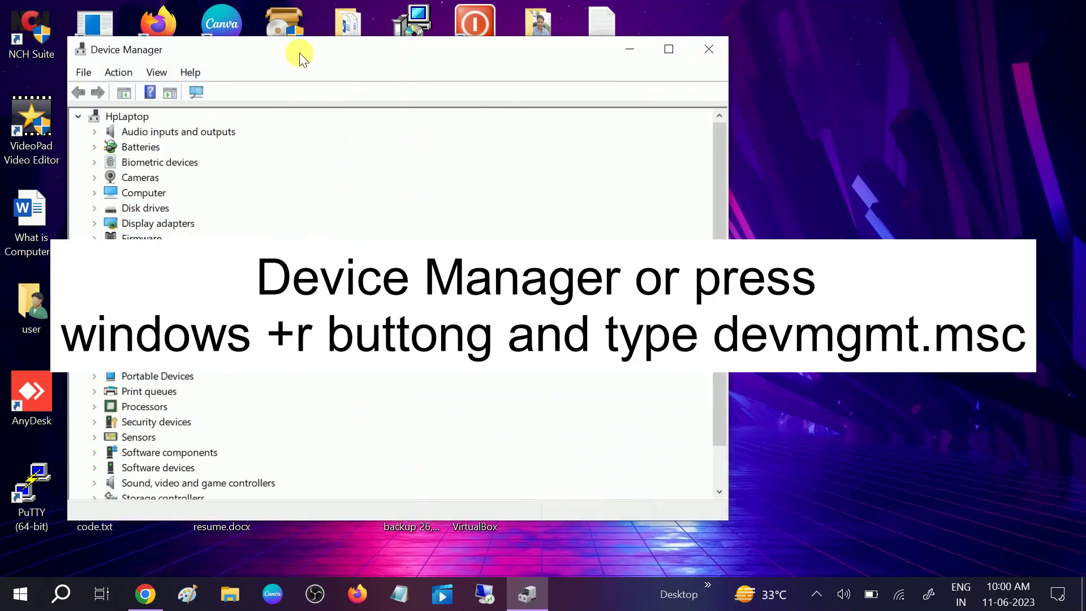
{"action": "left_click_drag", "start_coordinate": [298, 54], "coordinate": [606, 57]}
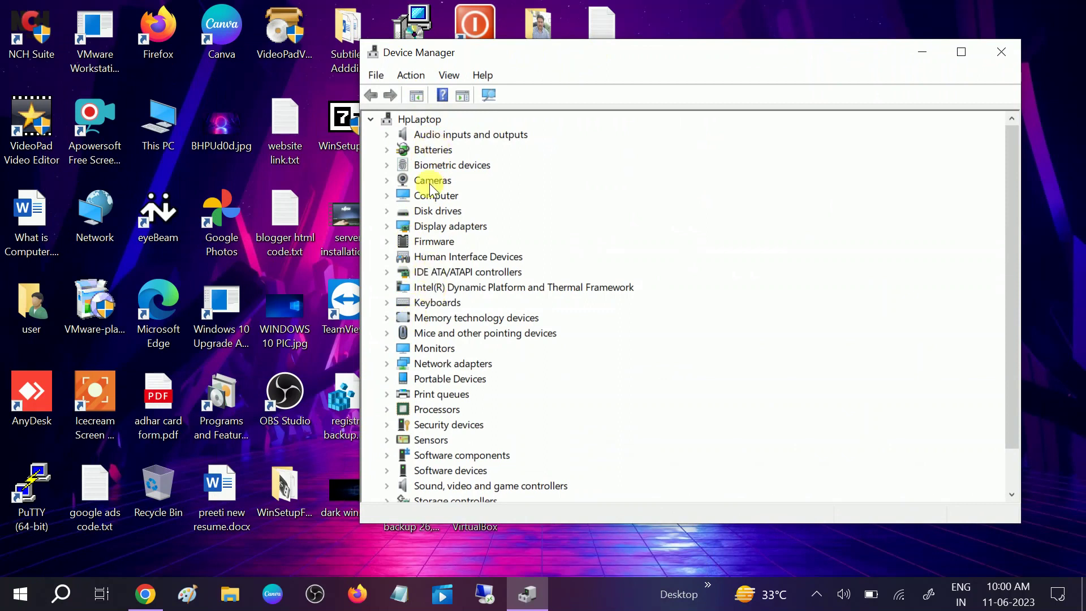
{"action": "left_click", "coordinate": [457, 75]}
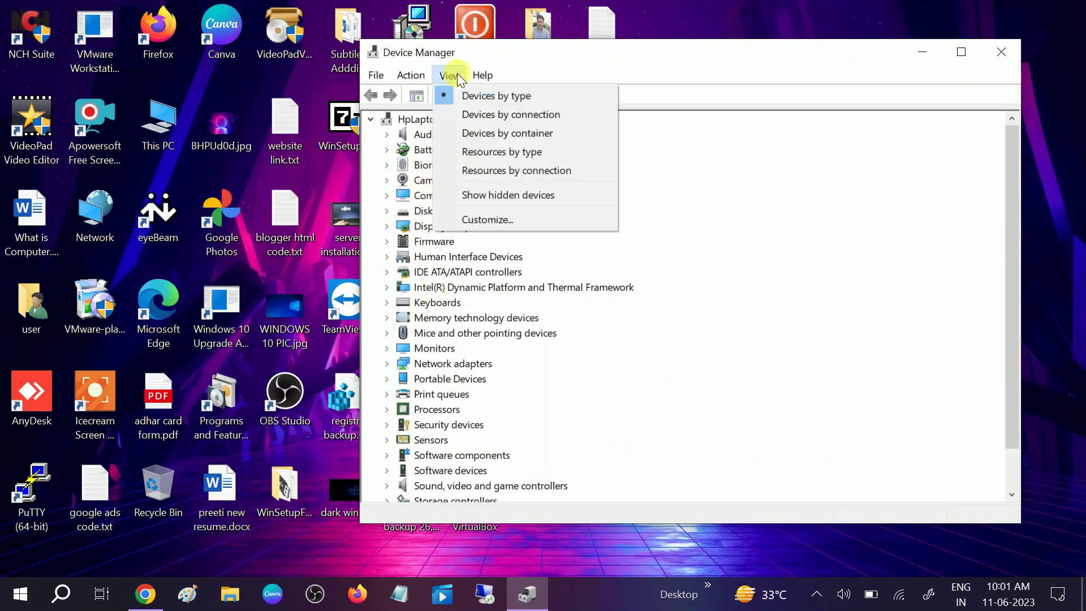
{"action": "left_click", "coordinate": [513, 195]}
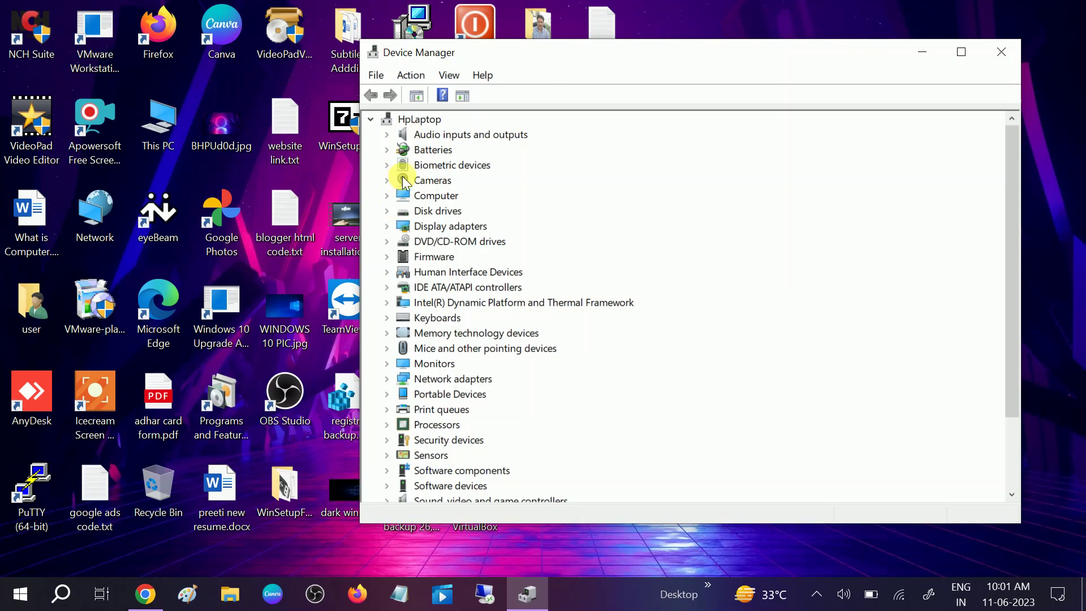
Run an automatic driver update for the Intel(R) HD Graphics 620 display adapter and close Device Manager
{"action": "left_click", "coordinate": [392, 225]}
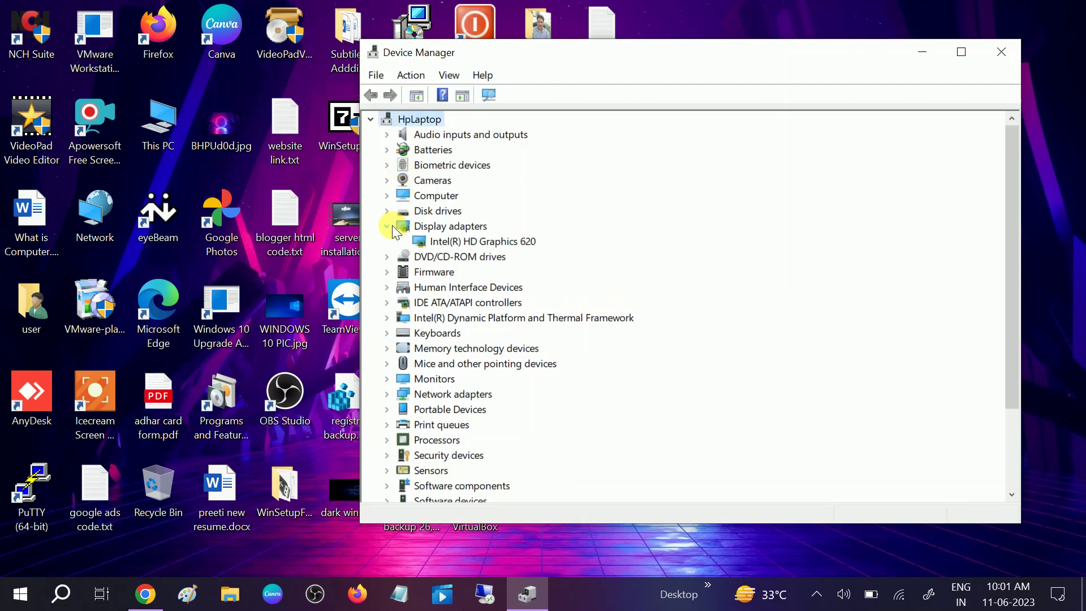
{"action": "left_click", "coordinate": [467, 243]}
{"action": "right_click", "coordinate": [472, 240]}
{"action": "left_click", "coordinate": [535, 251]}
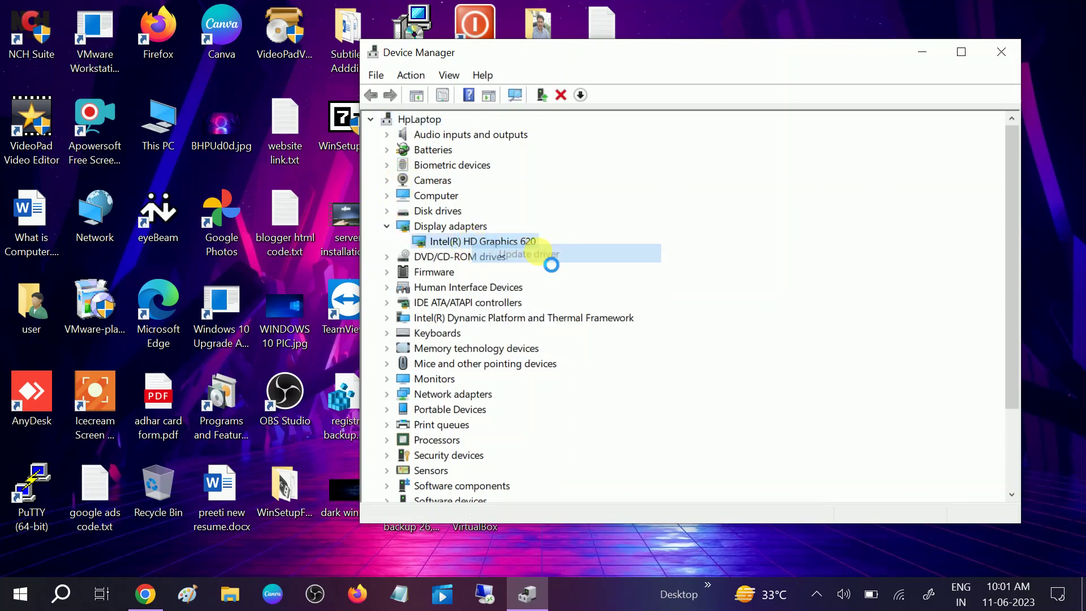
{"action": "left_click", "coordinate": [578, 264]}
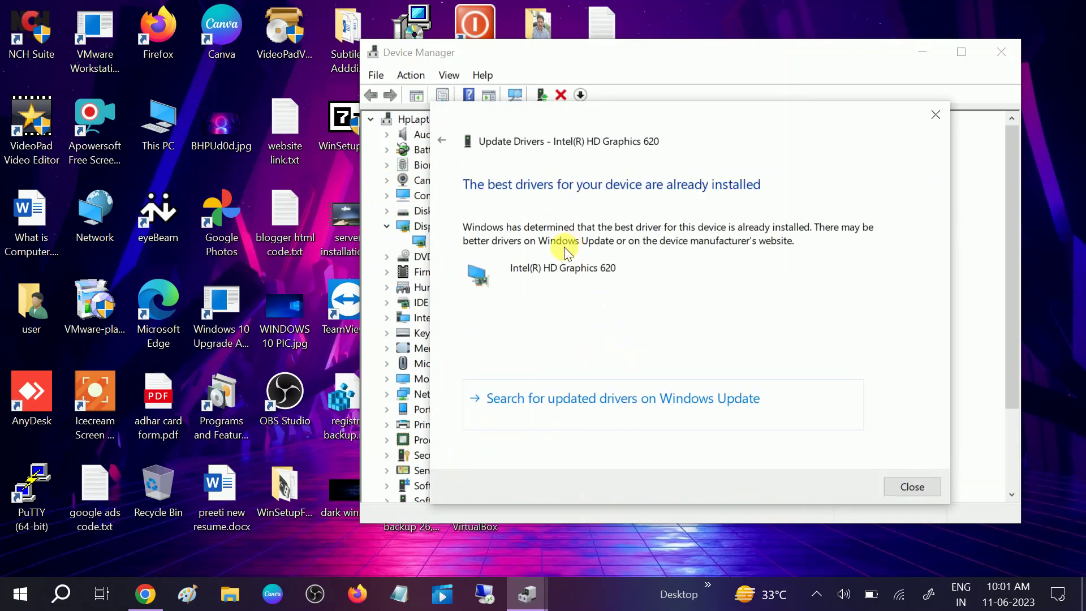
{"action": "left_click", "coordinate": [907, 486]}
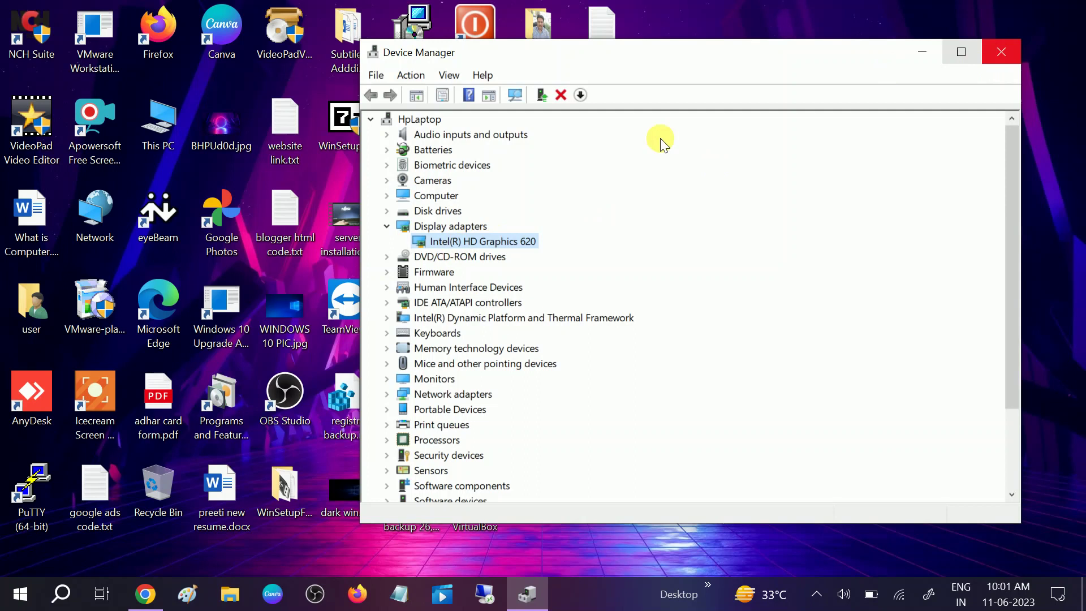
{"action": "left_click", "coordinate": [996, 54]}
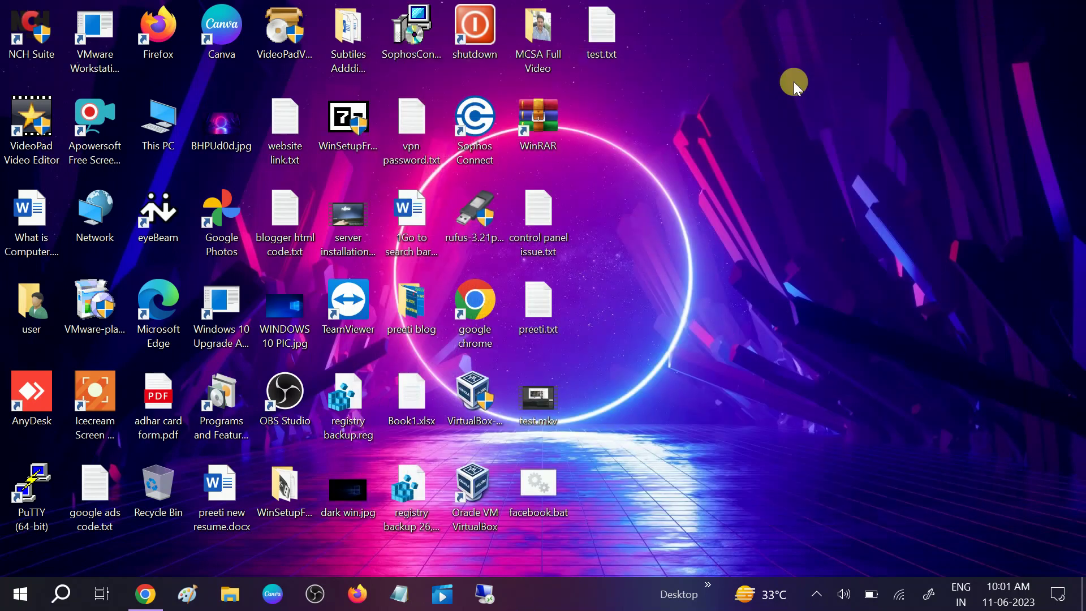
{"action": "right_click", "coordinate": [793, 84]}
{"action": "left_click", "coordinate": [814, 130]}
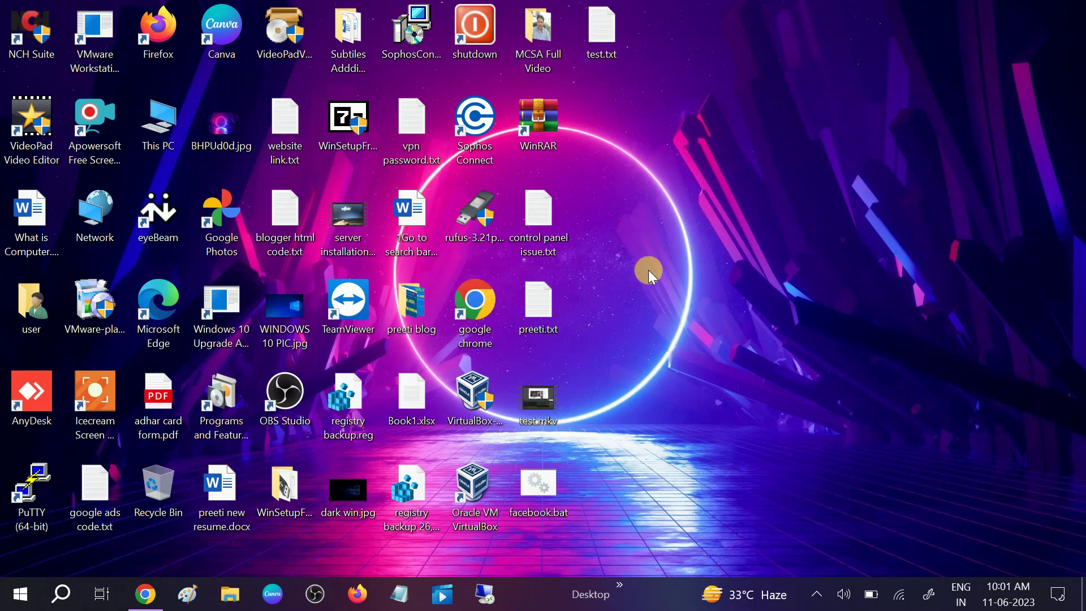
Find the Services app through Windows search and run it as administrator
{"action": "left_click", "coordinate": [65, 597]}
{"action": "type", "text": "serv"}
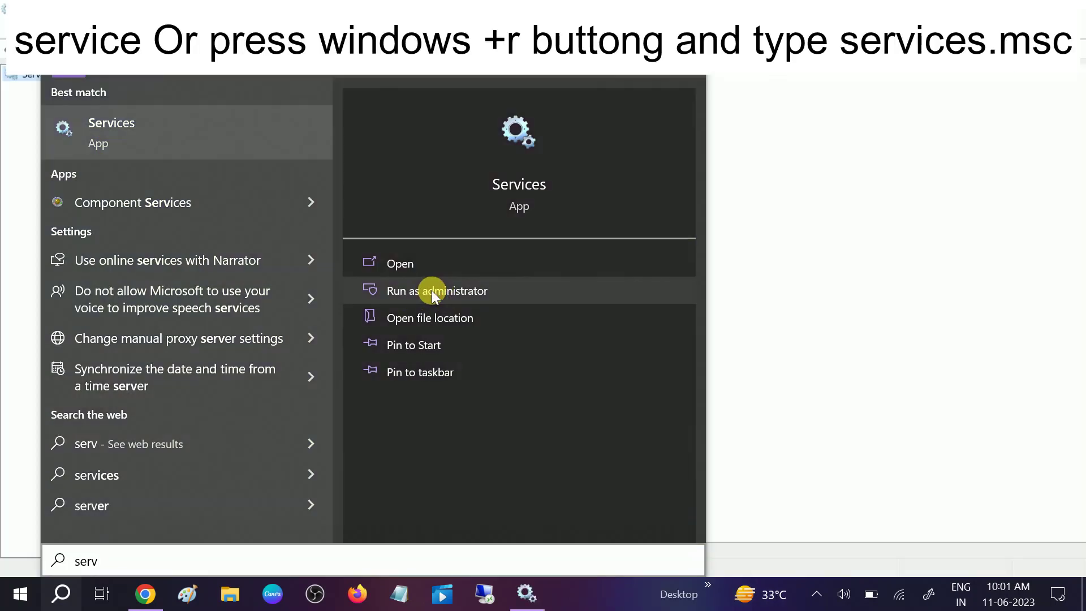
{"action": "left_click", "coordinate": [819, 191]}
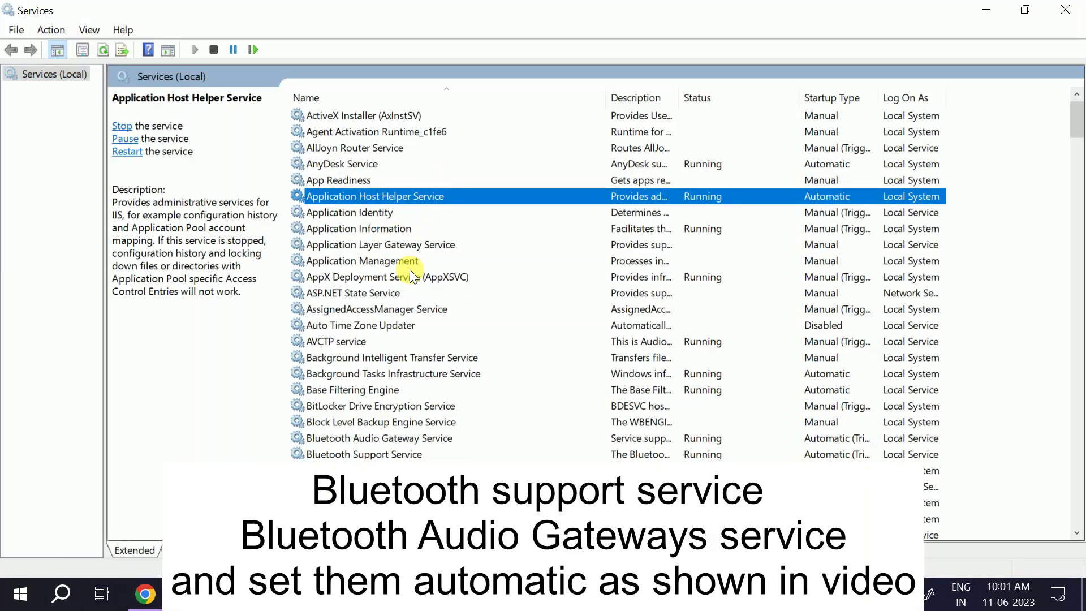
Open the Bluetooth Audio Gateway Service's properties and set its startup type to Automatic
{"action": "key", "text": "b"}
{"action": "key", "text": "b"}
{"action": "key", "text": "b"}
{"action": "key", "text": "b"}
{"action": "key", "text": "b"}
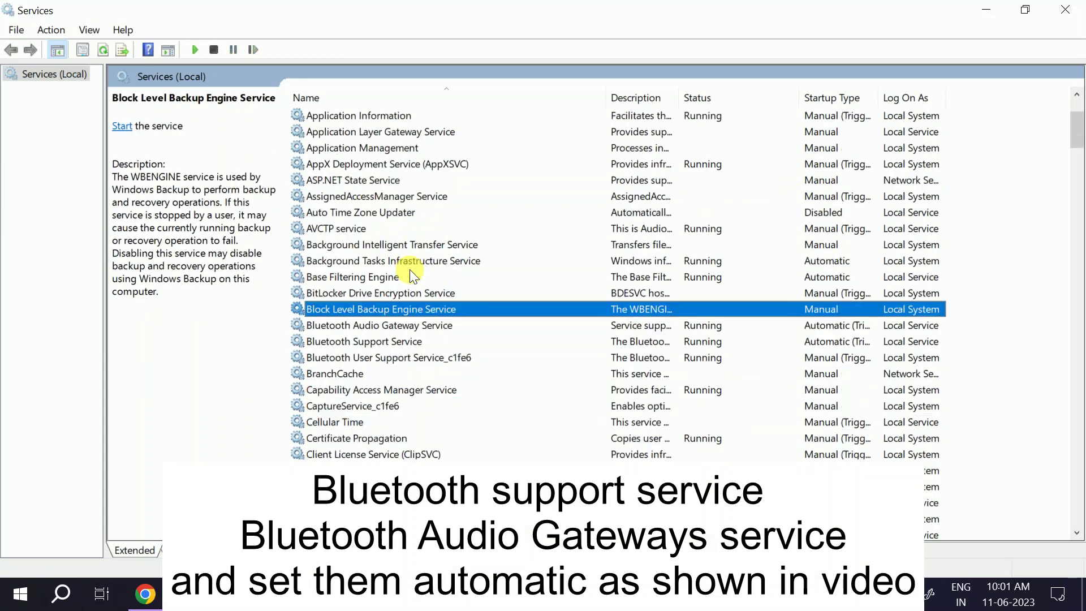
{"action": "scroll", "coordinate": [411, 275], "scroll_direction": "down", "scroll_amount": 2}
{"action": "left_click", "coordinate": [376, 215]}
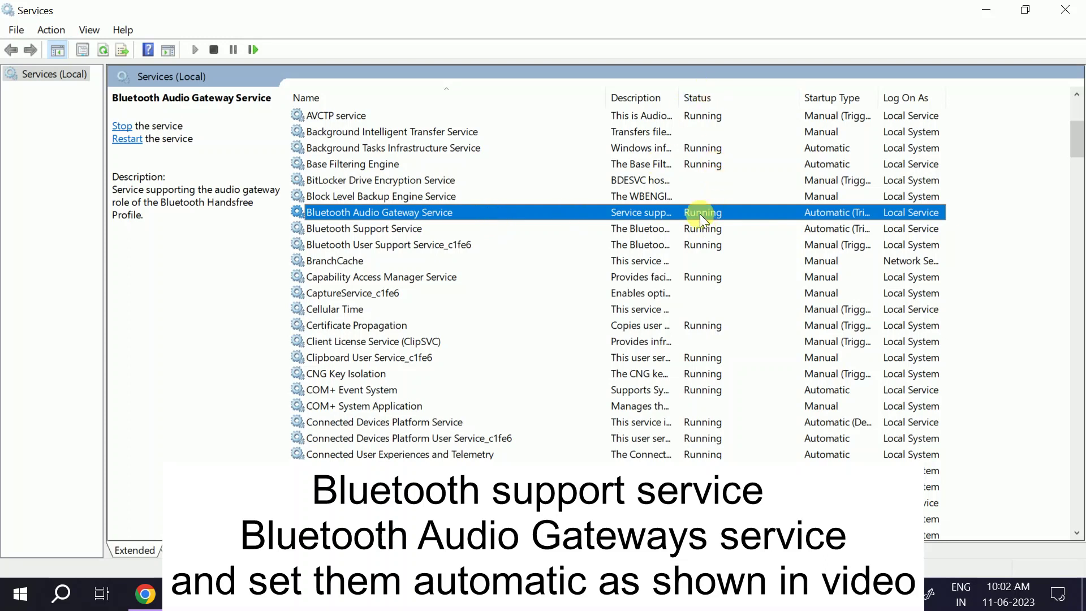
{"action": "right_click", "coordinate": [447, 208]}
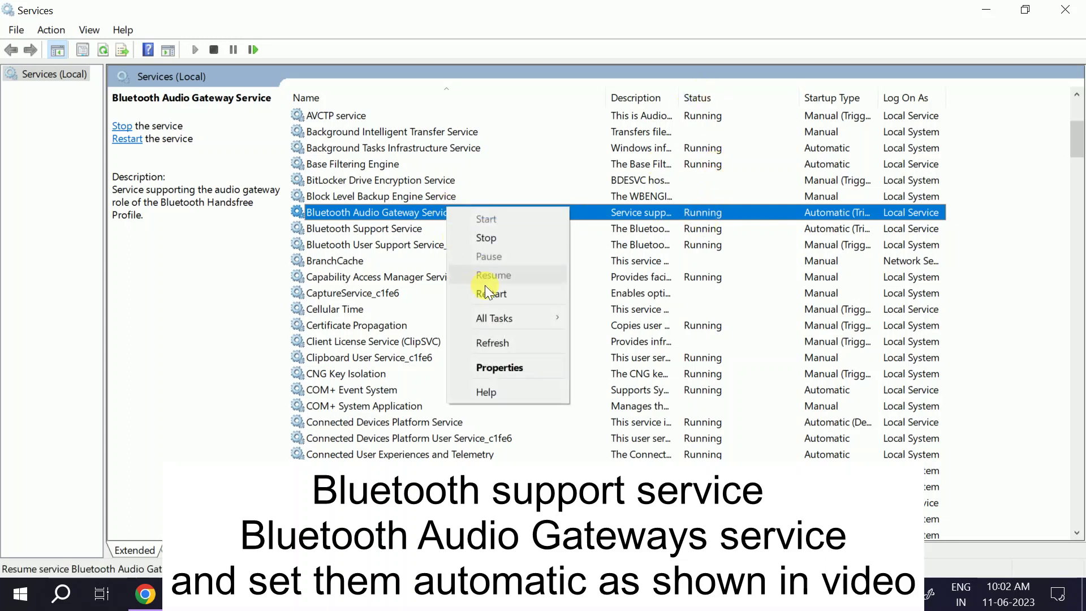
{"action": "left_click", "coordinate": [509, 363]}
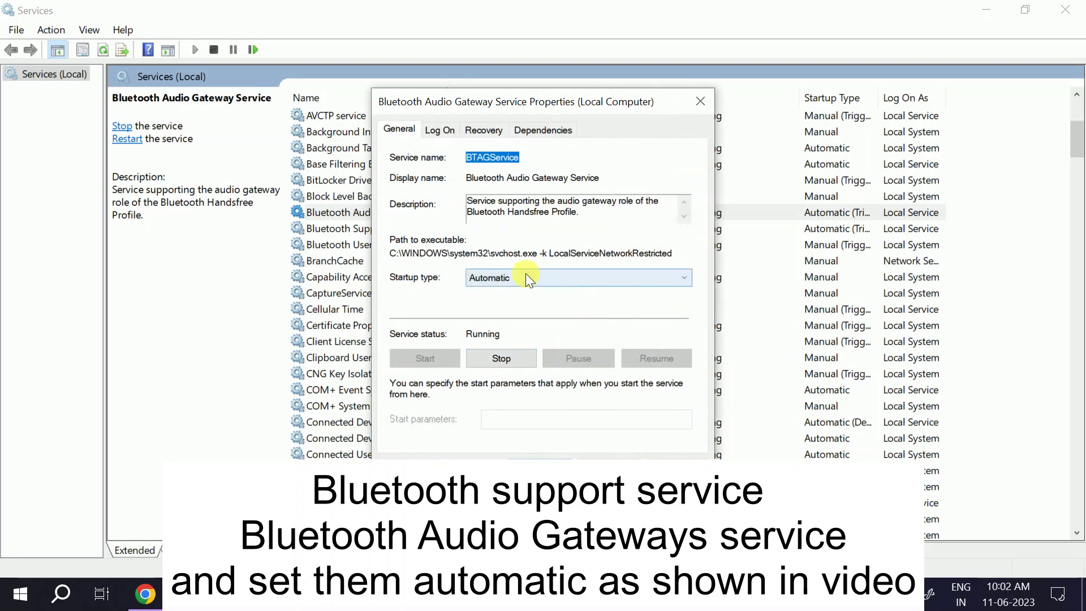
{"action": "left_click", "coordinate": [517, 279]}
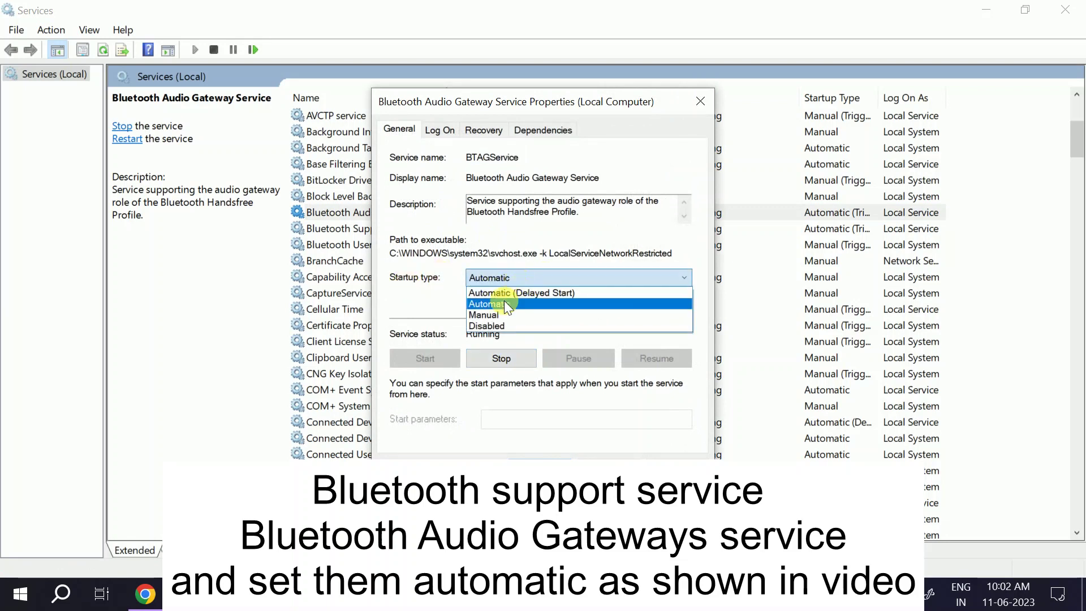
{"action": "left_click", "coordinate": [504, 303]}
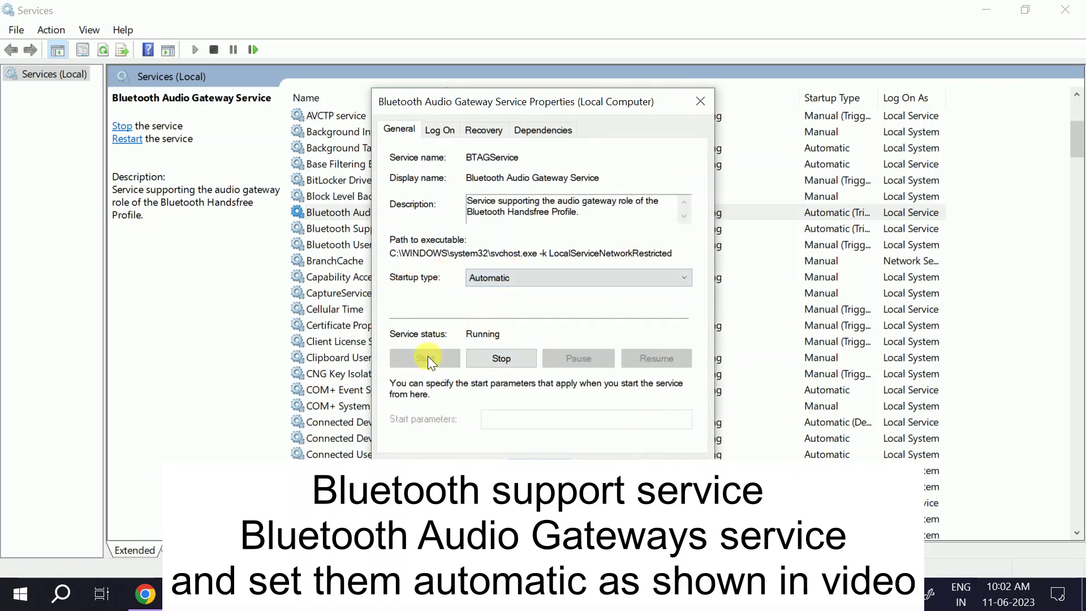
Stop the Bluetooth Audio Gateway Service, apply its existing log-on settings, and start the service again
{"action": "left_click", "coordinate": [504, 358]}
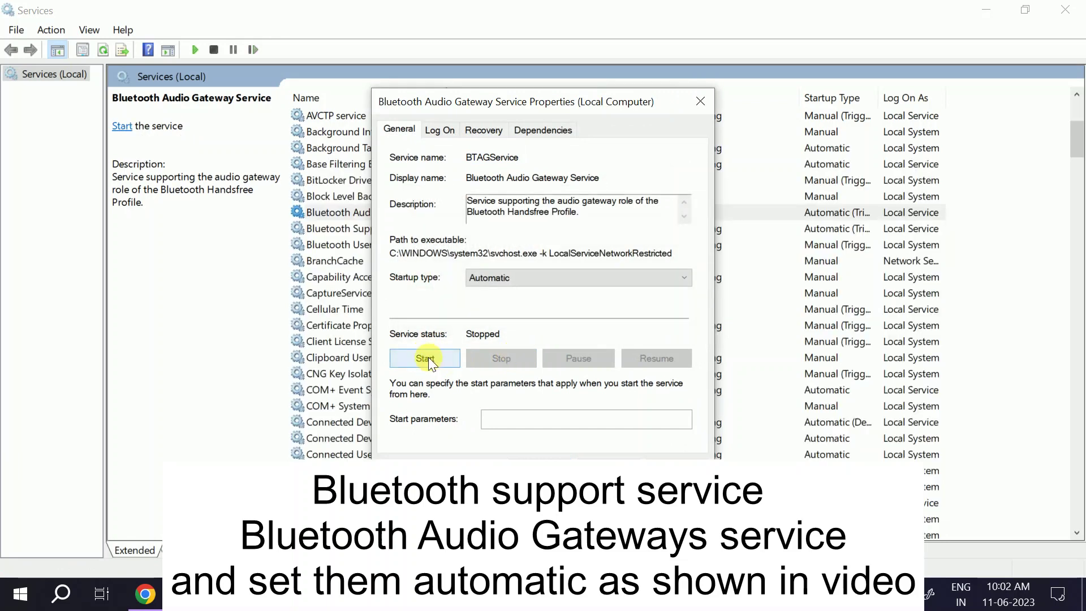
{"action": "left_click", "coordinate": [449, 130]}
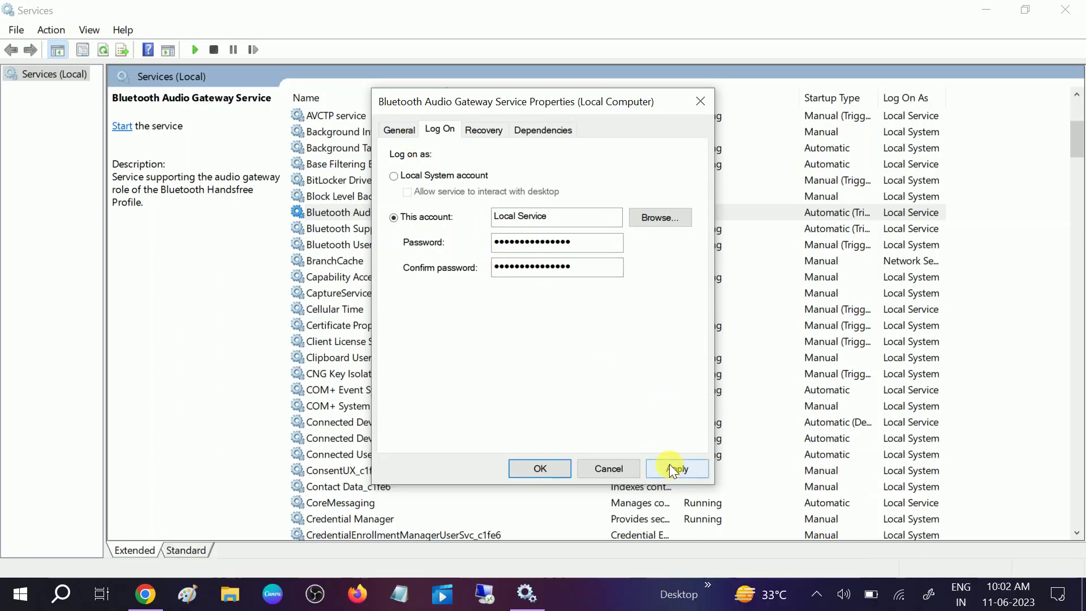
{"action": "left_click", "coordinate": [670, 464]}
{"action": "left_click", "coordinate": [400, 130]}
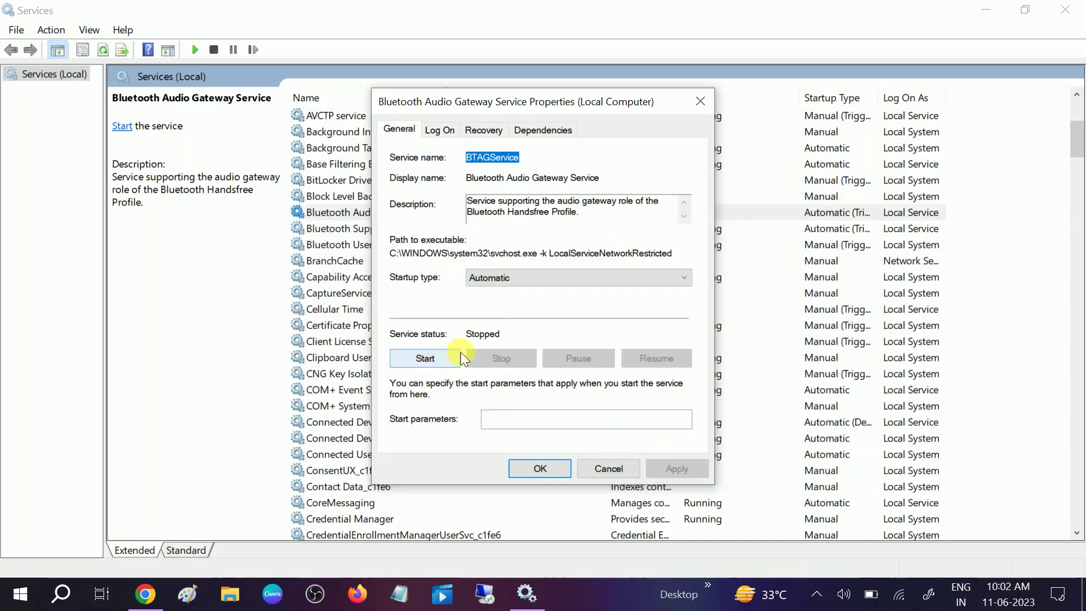
{"action": "left_click", "coordinate": [439, 358]}
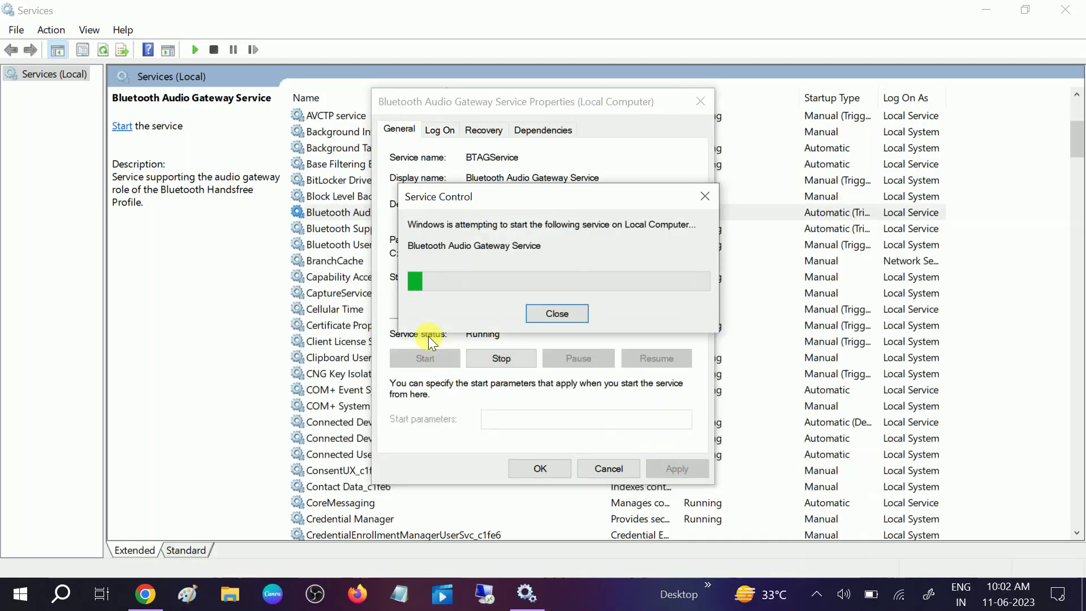
{"action": "left_click", "coordinate": [546, 468]}
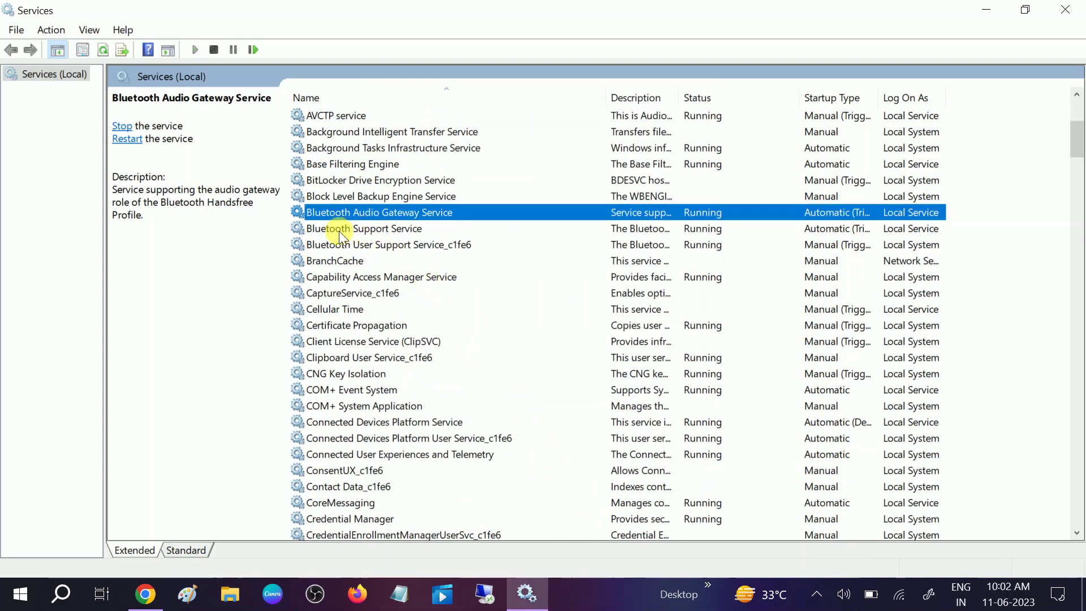
Check the startup and log-on settings in the Bluetooth Support Service's properties and accept them
{"action": "left_click", "coordinate": [374, 231]}
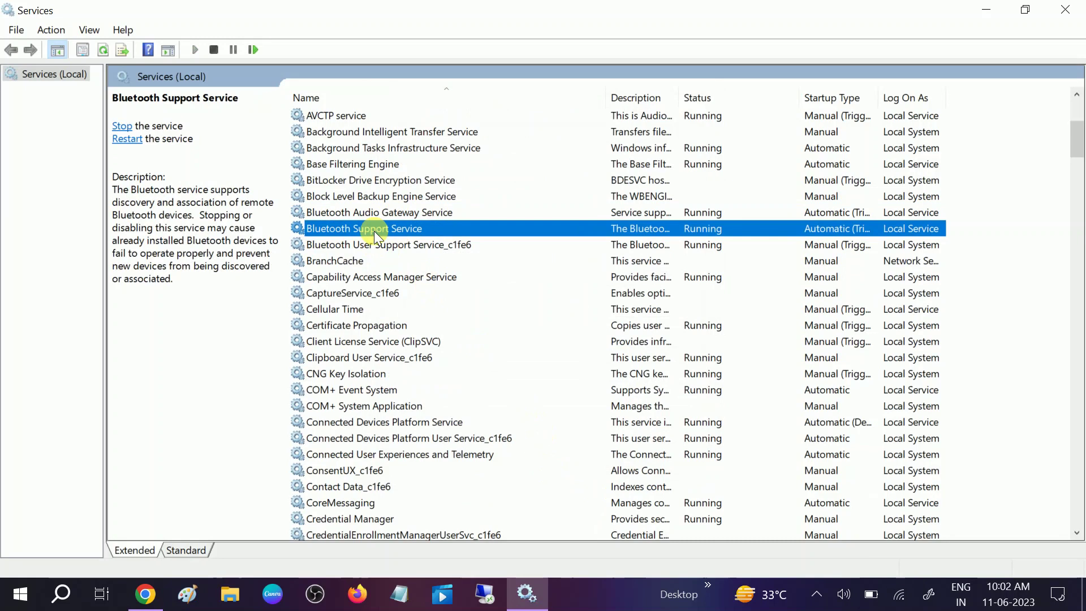
{"action": "right_click", "coordinate": [375, 230]}
{"action": "left_click", "coordinate": [431, 390]}
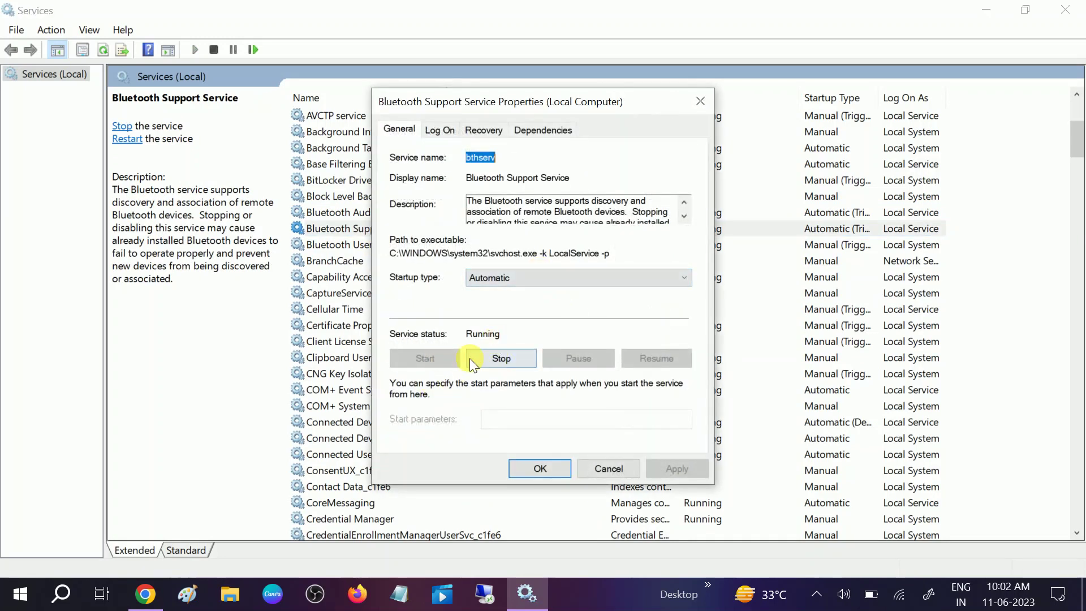
{"action": "left_click", "coordinate": [457, 135]}
{"action": "left_click", "coordinate": [540, 469]}
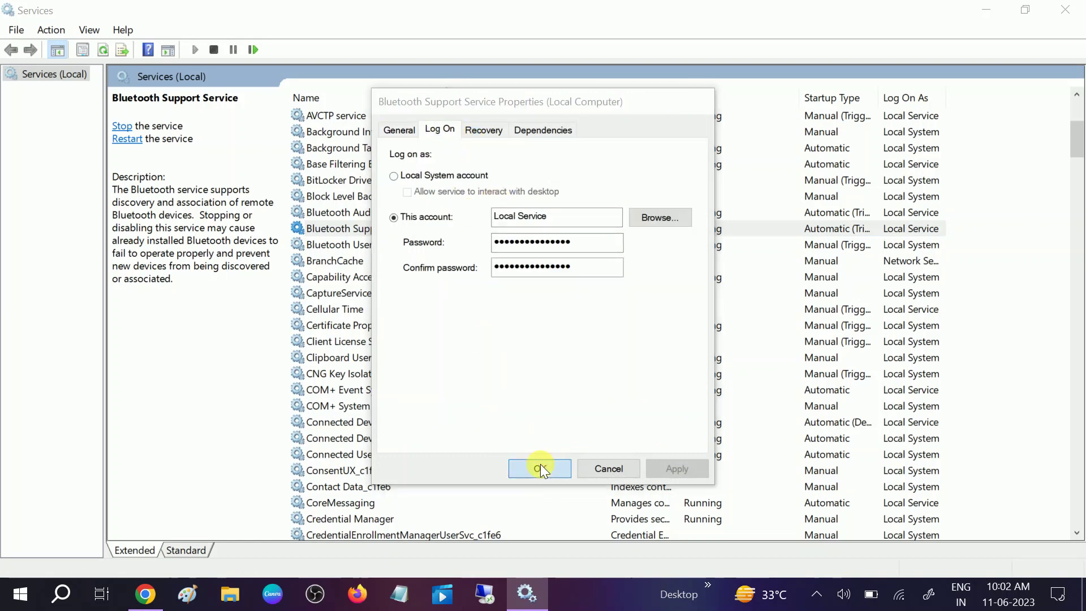
Check the general settings in the Bluetooth User Support Service's properties and accept them
{"action": "left_click", "coordinate": [400, 244]}
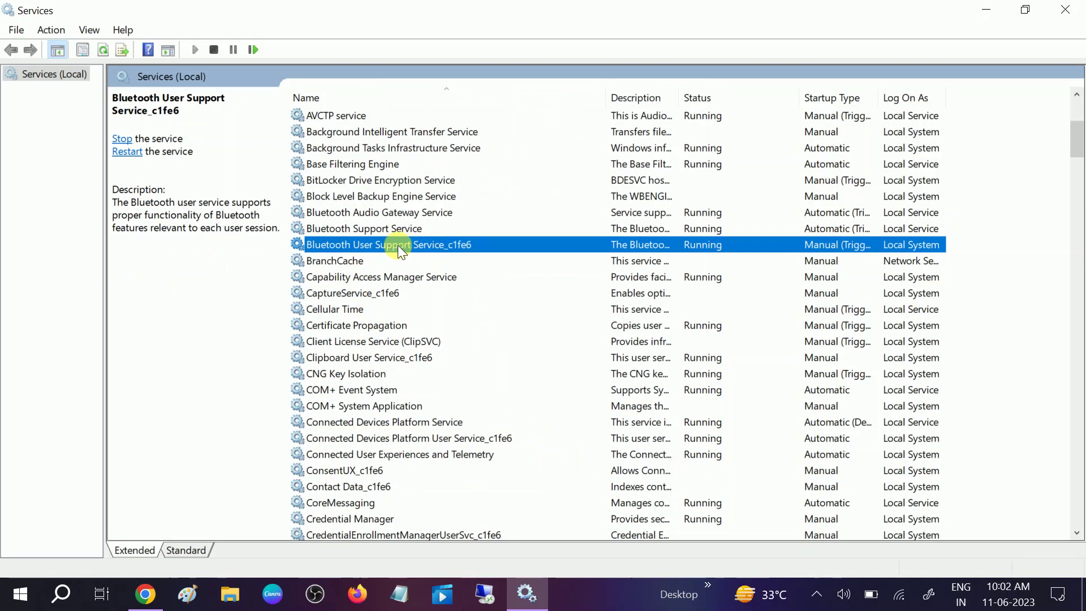
{"action": "right_click", "coordinate": [398, 246]}
{"action": "left_click", "coordinate": [446, 402]}
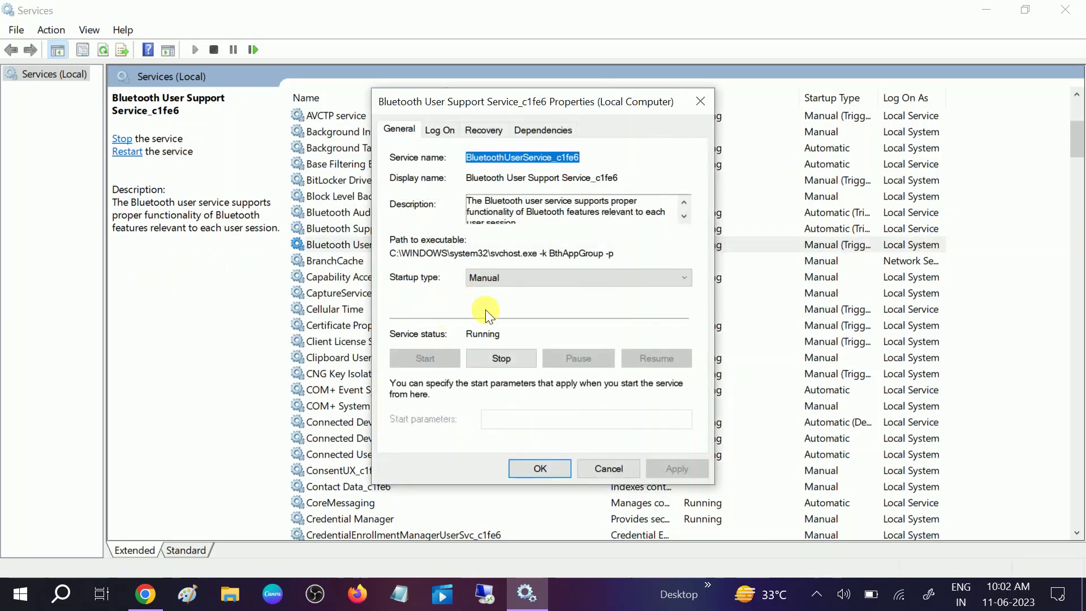
{"action": "left_click", "coordinate": [540, 468]}
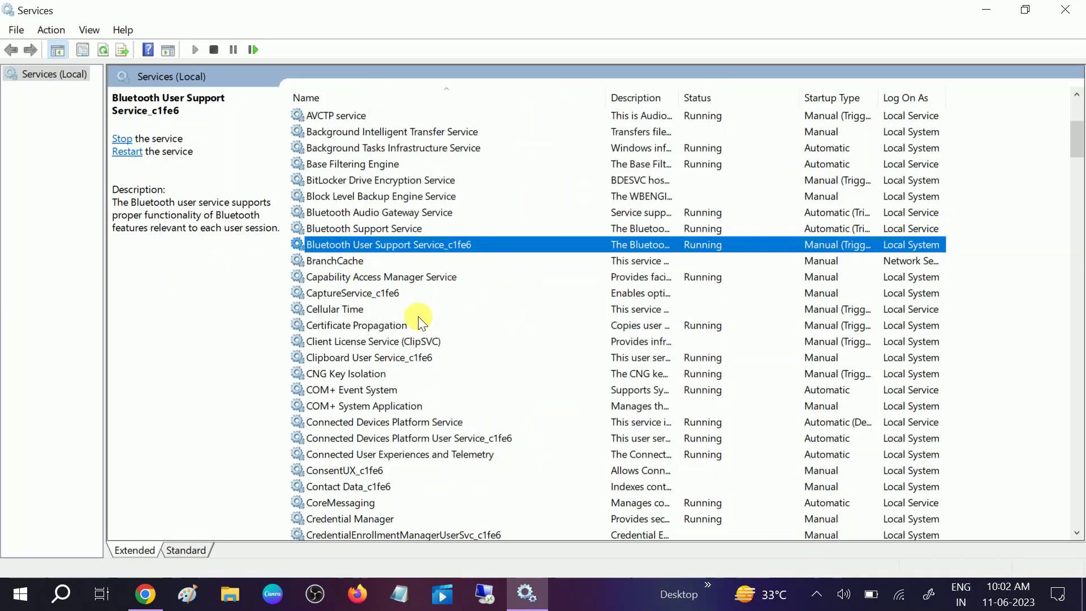
Close the Services window after going over the Bluetooth services in the list
{"action": "left_click", "coordinate": [351, 261]}
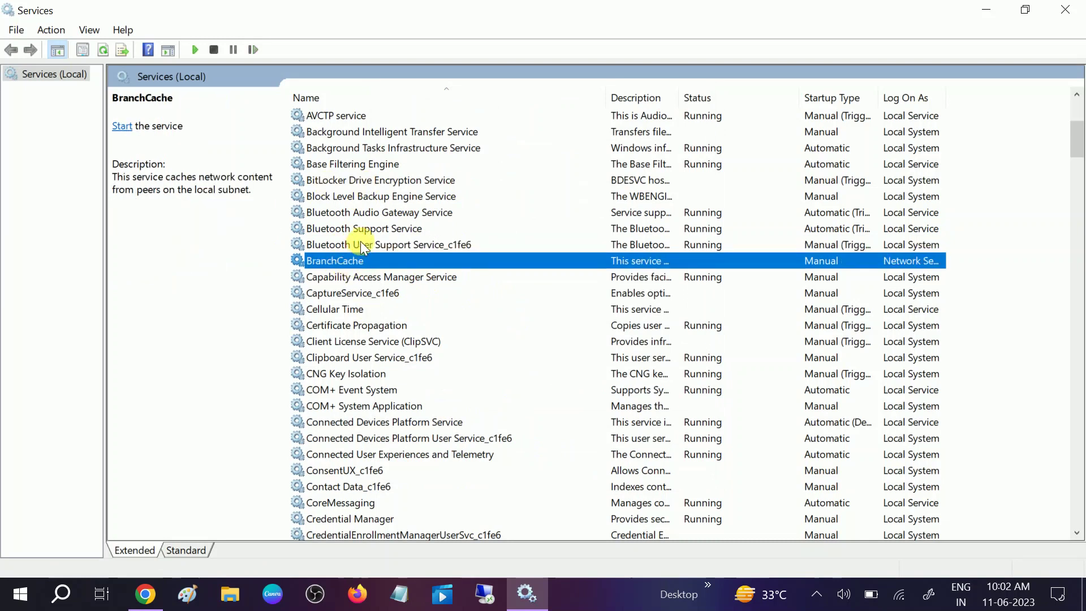
{"action": "left_click", "coordinate": [360, 239]}
{"action": "left_click", "coordinate": [365, 228]}
{"action": "left_click", "coordinate": [1065, 10]}
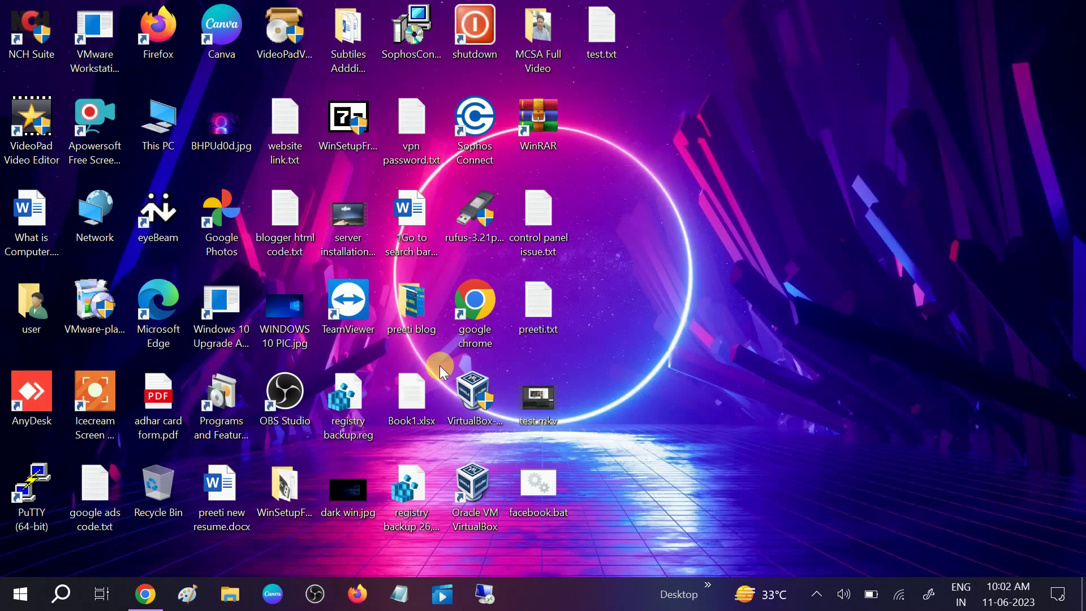
Find the Bluetooth and other devices settings by searching Windows for "blu" and open them
{"action": "left_click", "coordinate": [70, 580]}
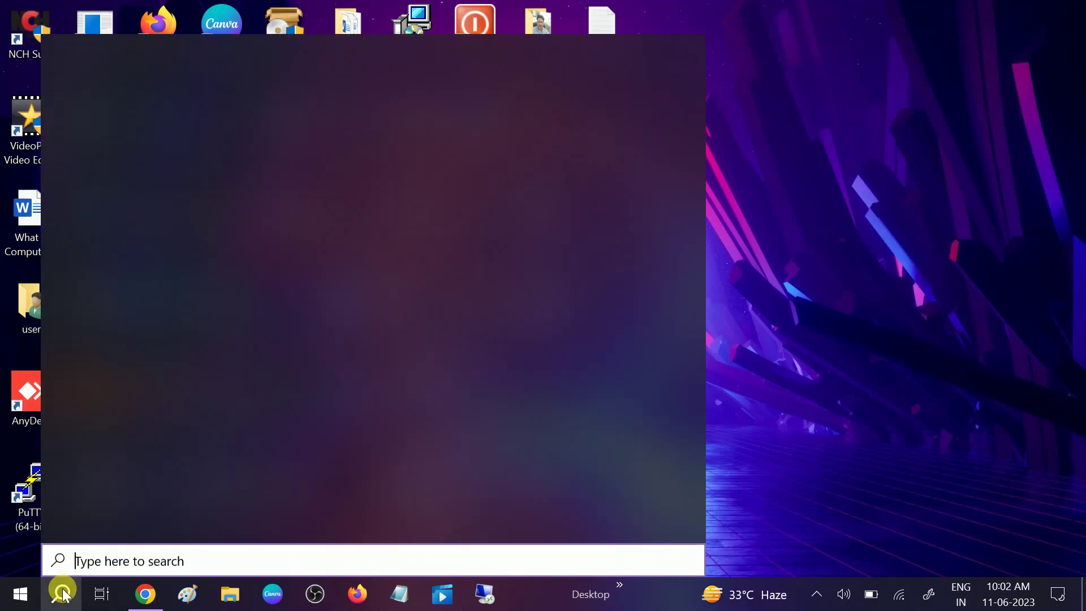
{"action": "type", "text": "blu"}
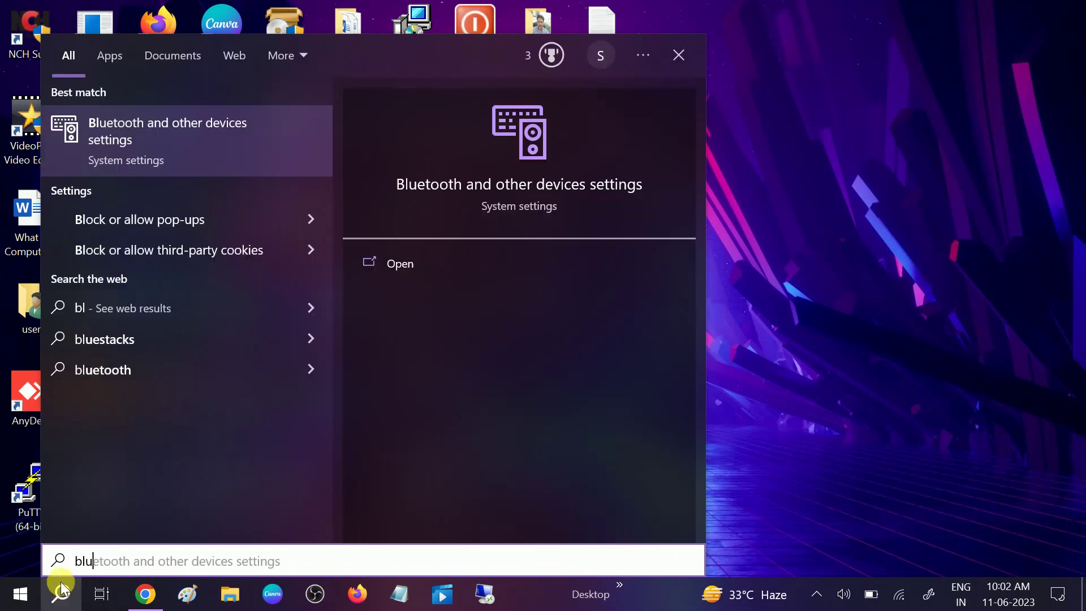
{"action": "left_click", "coordinate": [198, 142]}
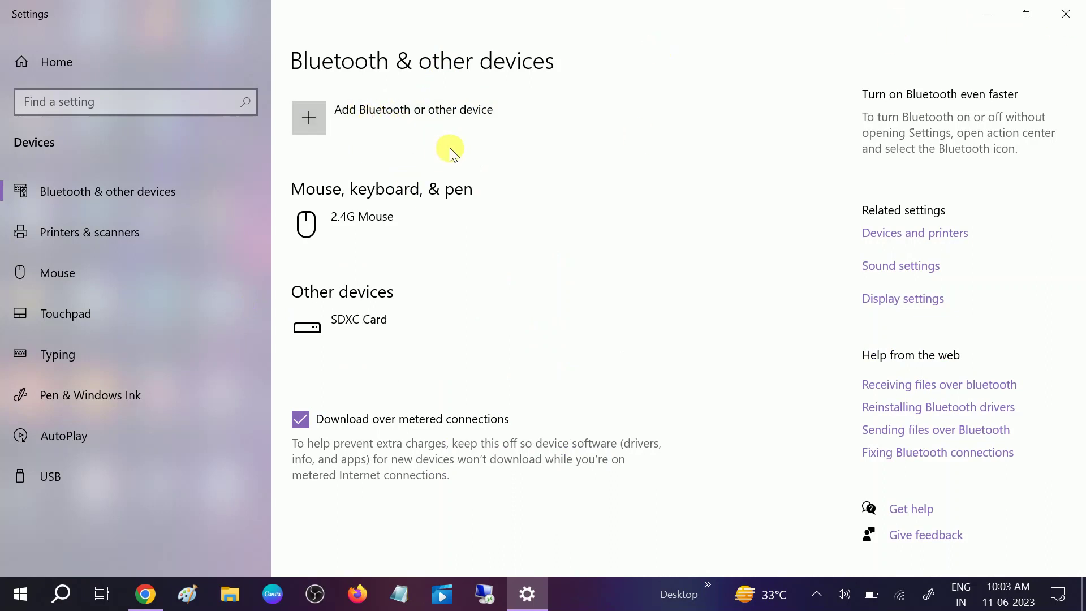
Close the Bluetooth settings window and refresh the desktop
{"action": "left_click", "coordinate": [1066, 14]}
{"action": "right_click", "coordinate": [707, 128]}
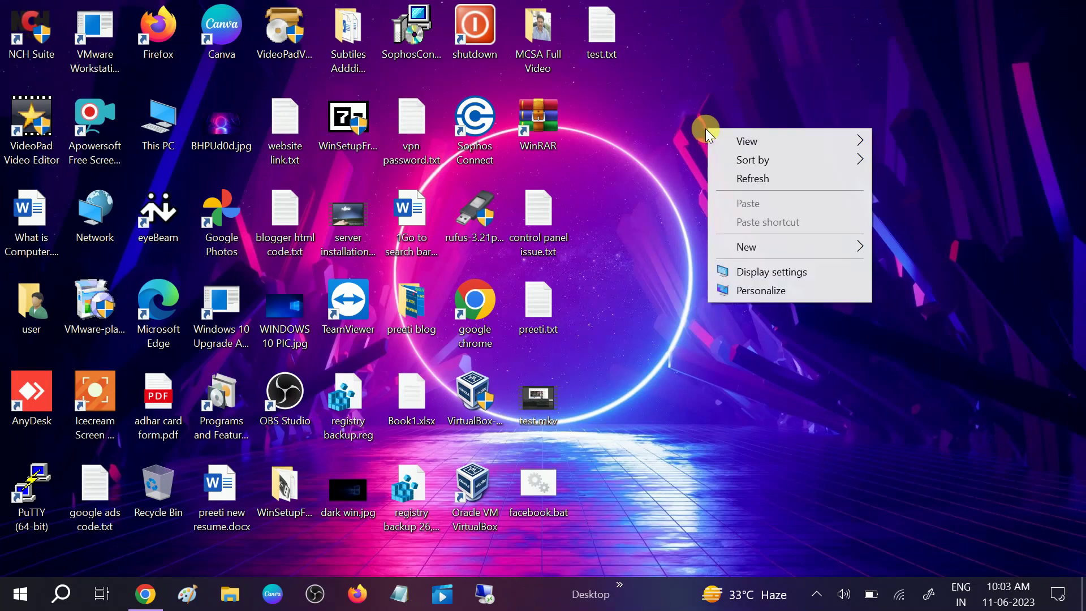
{"action": "left_click", "coordinate": [734, 179]}
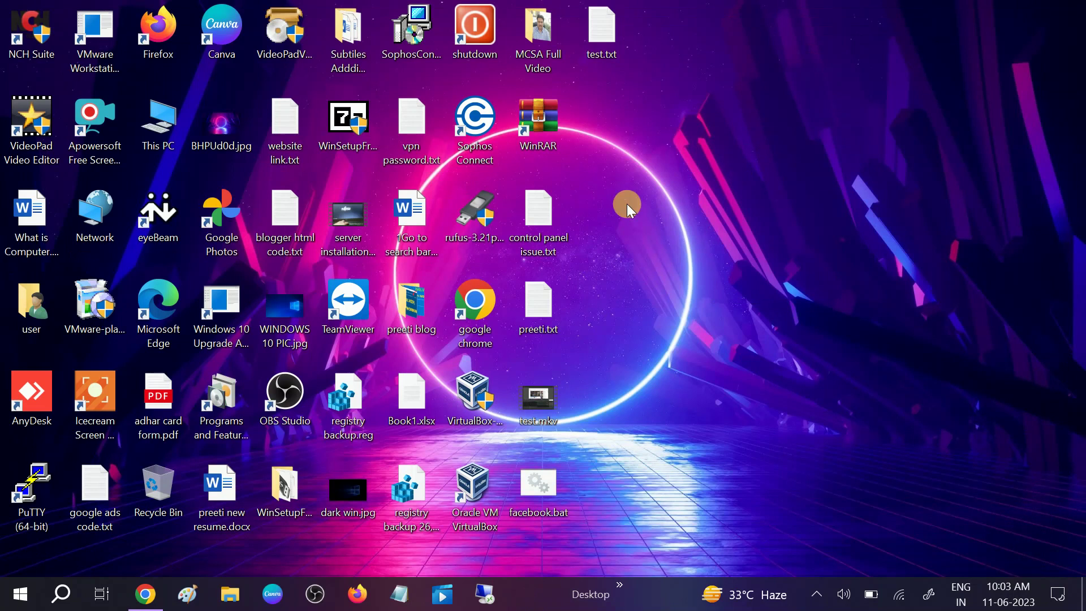
Open Google Chrome maximized, search for "intel bluetooth driver 10", and go to Intel's Wireless Bluetooth page for Windows 10 and Windows 11
{"action": "double_click", "coordinate": [475, 309]}
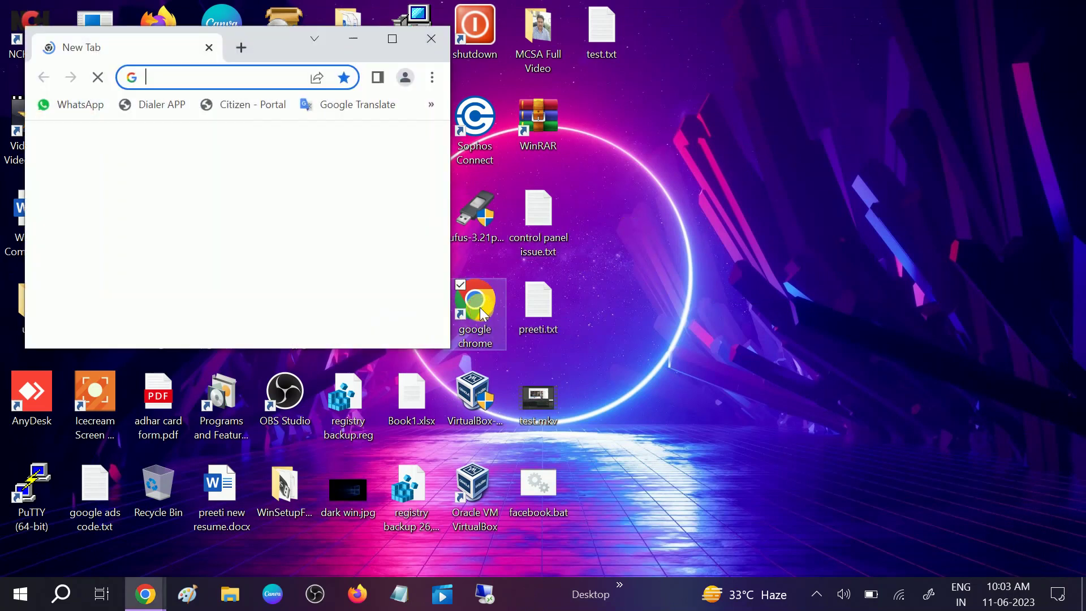
{"action": "left_click", "coordinate": [391, 39]}
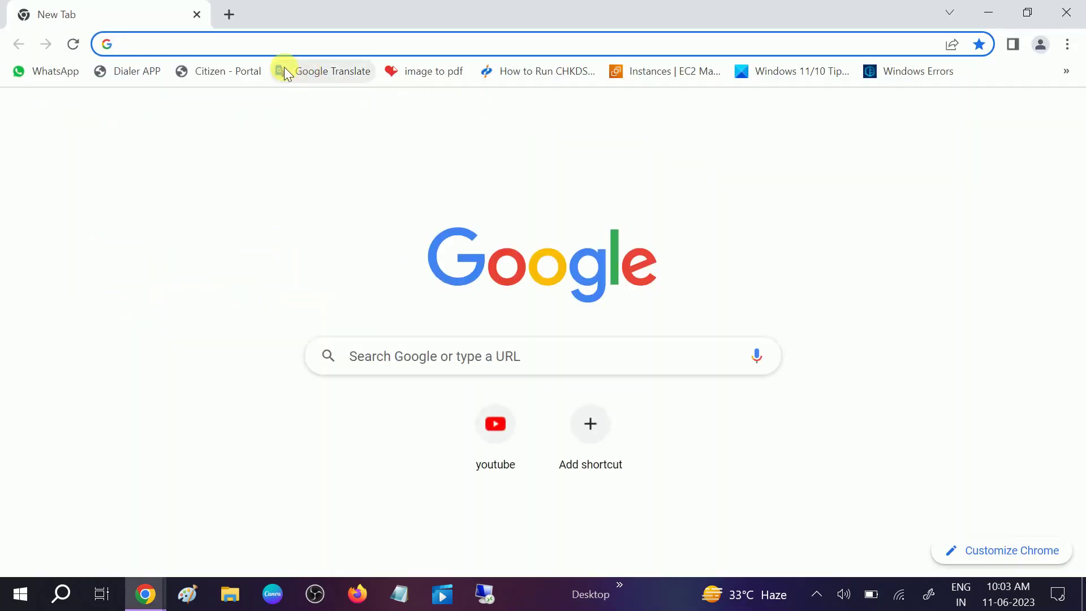
{"action": "type", "text": "intel bl"}
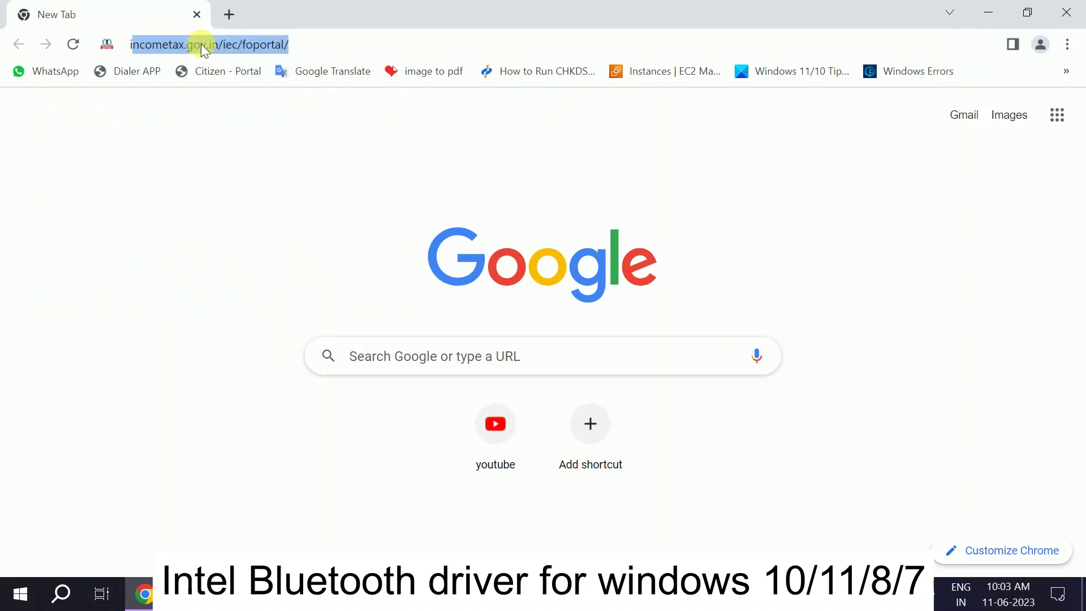
{"action": "type", "text": "ue"}
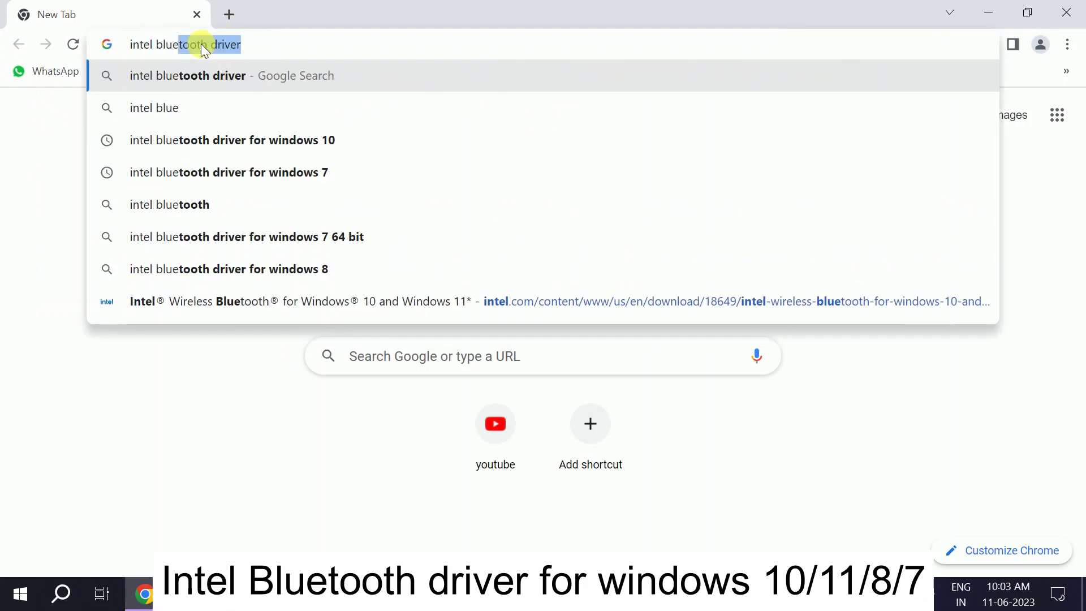
{"action": "key", "text": "Right"}
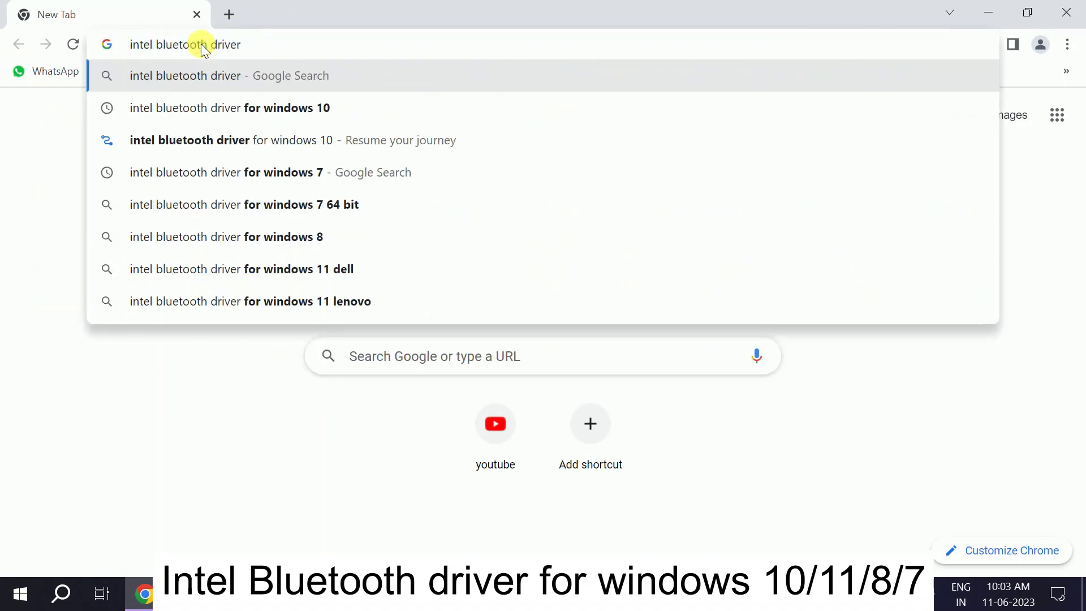
{"action": "type", "text": "10"}
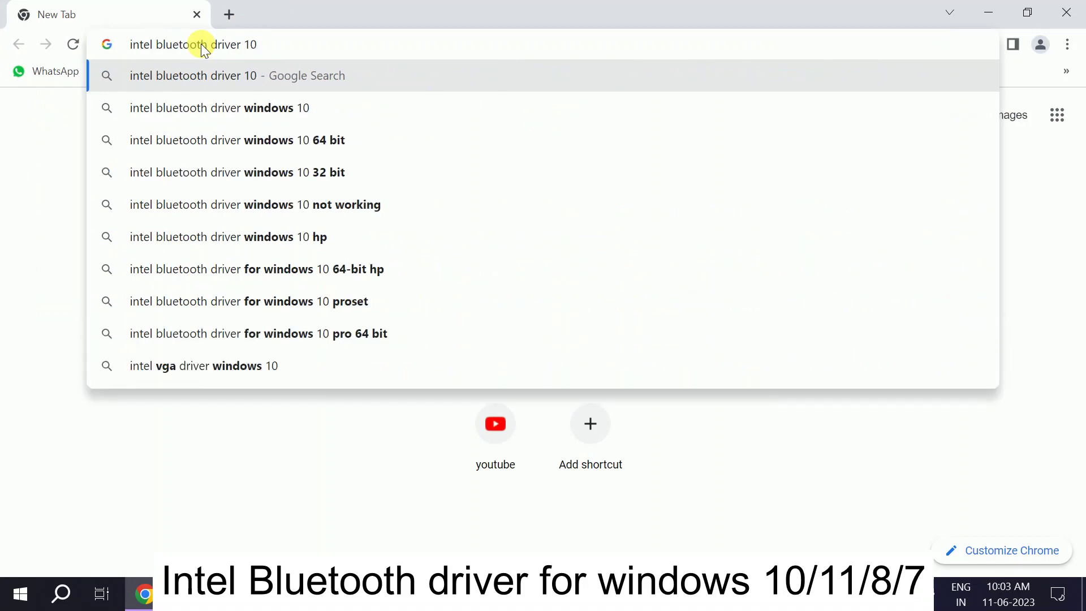
{"action": "key", "text": "Return"}
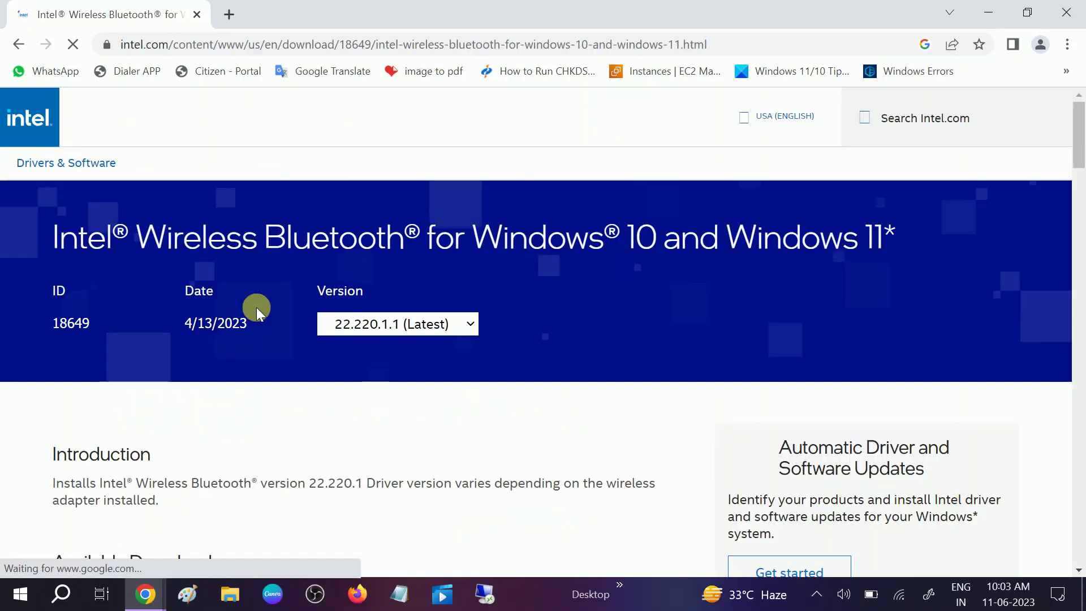
Download the 64-bit Windows 10/11 Bluetooth driver BT-22.220.1-64UWD-Win10-Win11.exe and accept Intel's license agreement
{"action": "scroll", "coordinate": [256, 307], "scroll_direction": "down", "scroll_amount": 3}
{"action": "scroll", "coordinate": [256, 307], "scroll_direction": "down", "scroll_amount": 3}
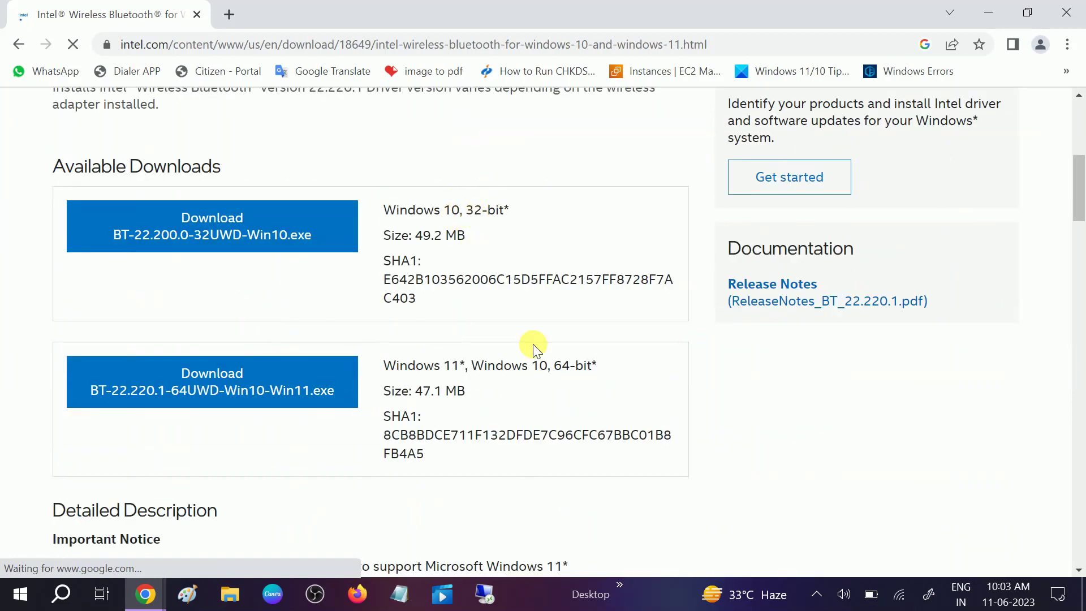
{"action": "scroll", "coordinate": [444, 286], "scroll_direction": "down", "scroll_amount": 3}
{"action": "scroll", "coordinate": [444, 287], "scroll_direction": "up", "scroll_amount": 3}
{"action": "left_click_drag", "start_coordinate": [423, 213], "coordinate": [512, 217]}
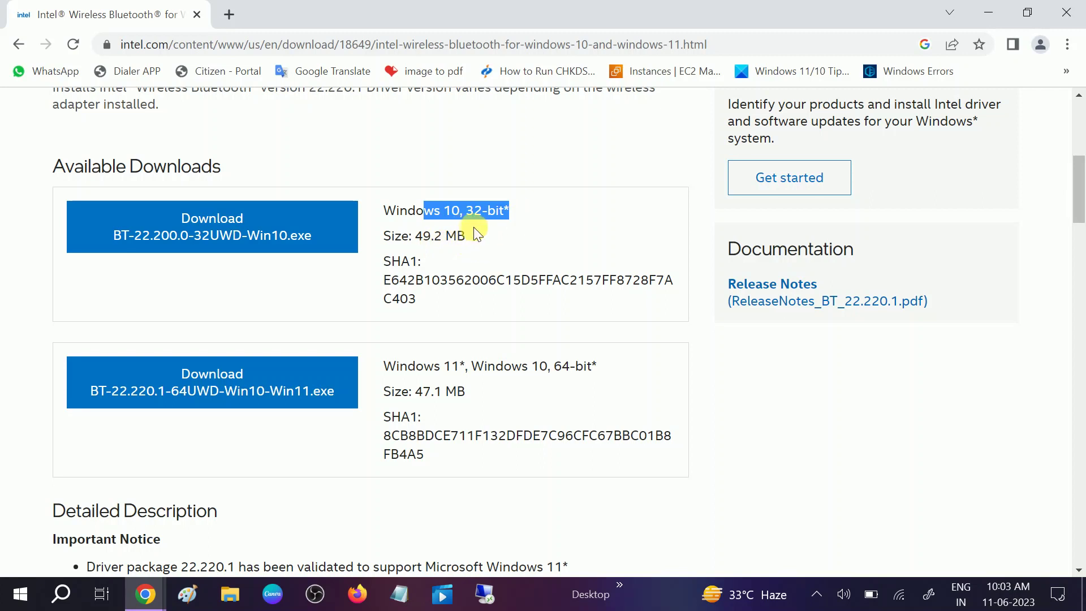
{"action": "scroll", "coordinate": [470, 247], "scroll_direction": "down", "scroll_amount": 3}
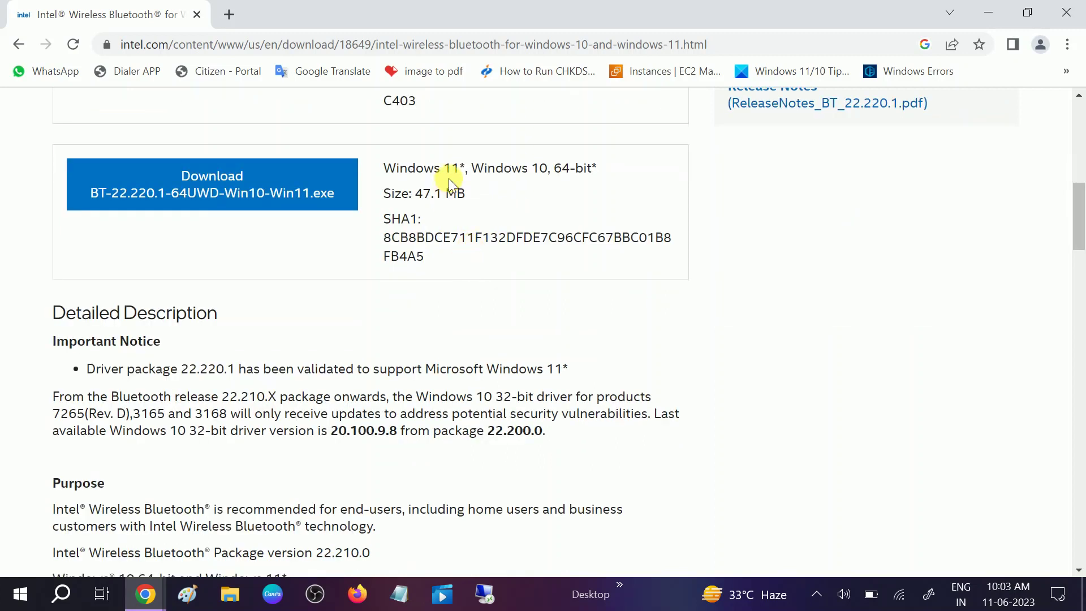
{"action": "left_click_drag", "start_coordinate": [390, 171], "coordinate": [592, 191]}
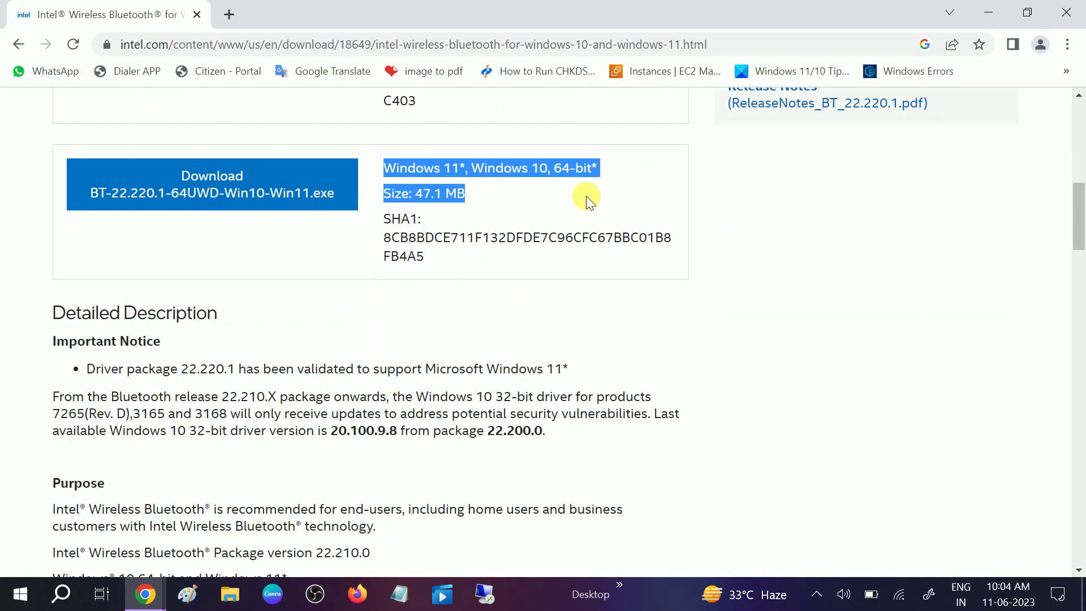
{"action": "left_click", "coordinate": [280, 179]}
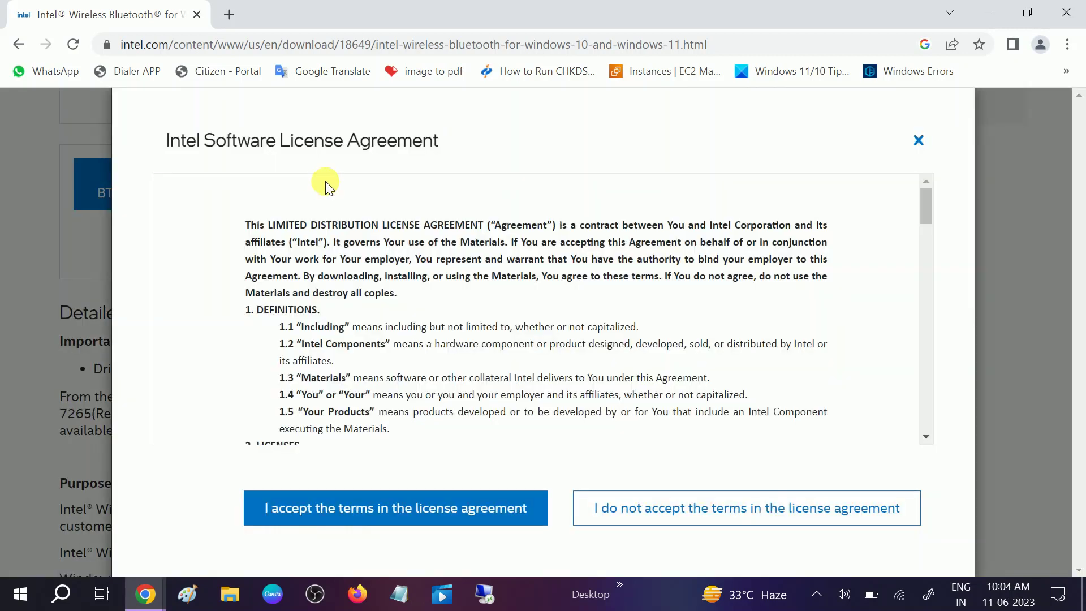
{"action": "left_click", "coordinate": [334, 509]}
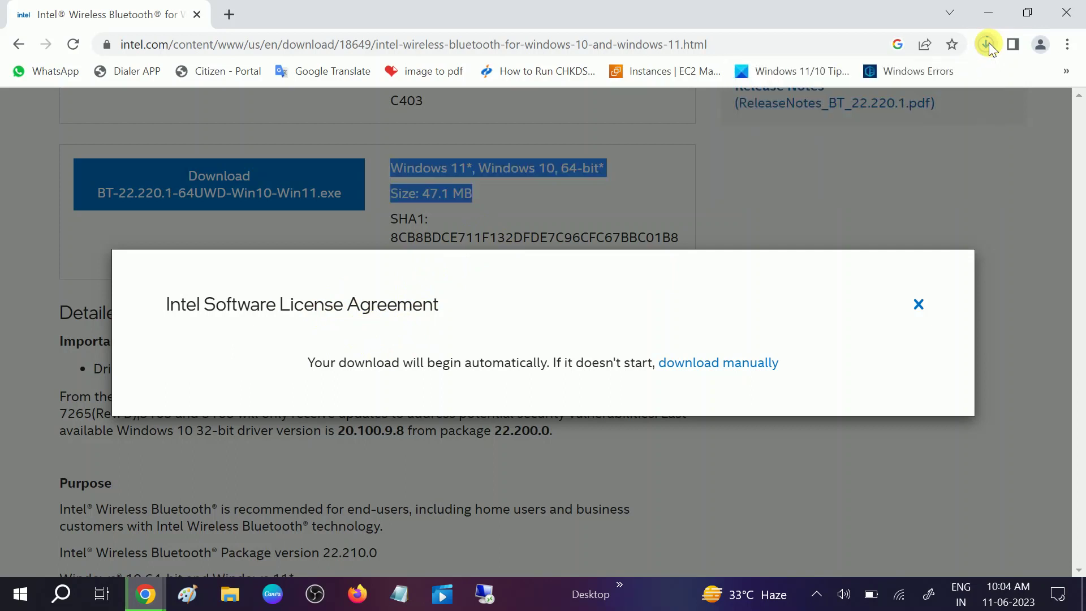
{"action": "left_click", "coordinate": [228, 12]}
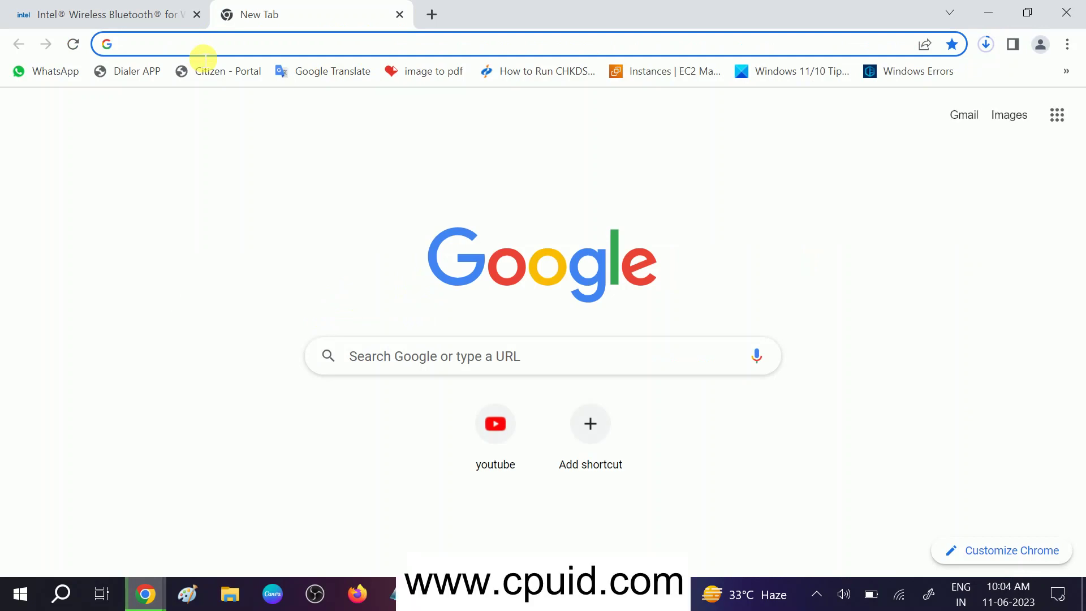
{"action": "type", "text": "www."}
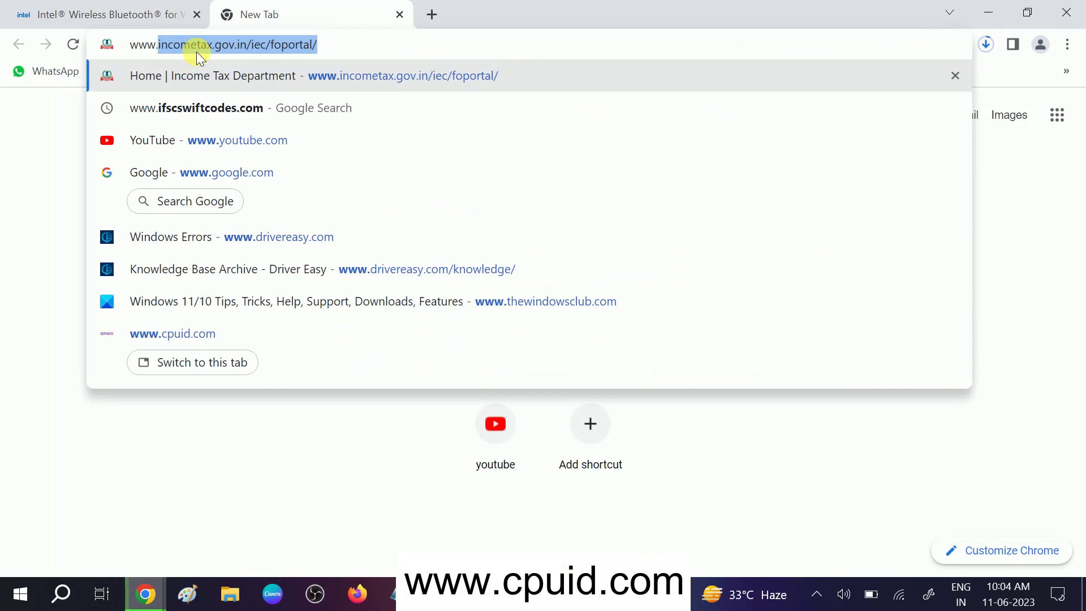
{"action": "type", "text": "cpu"}
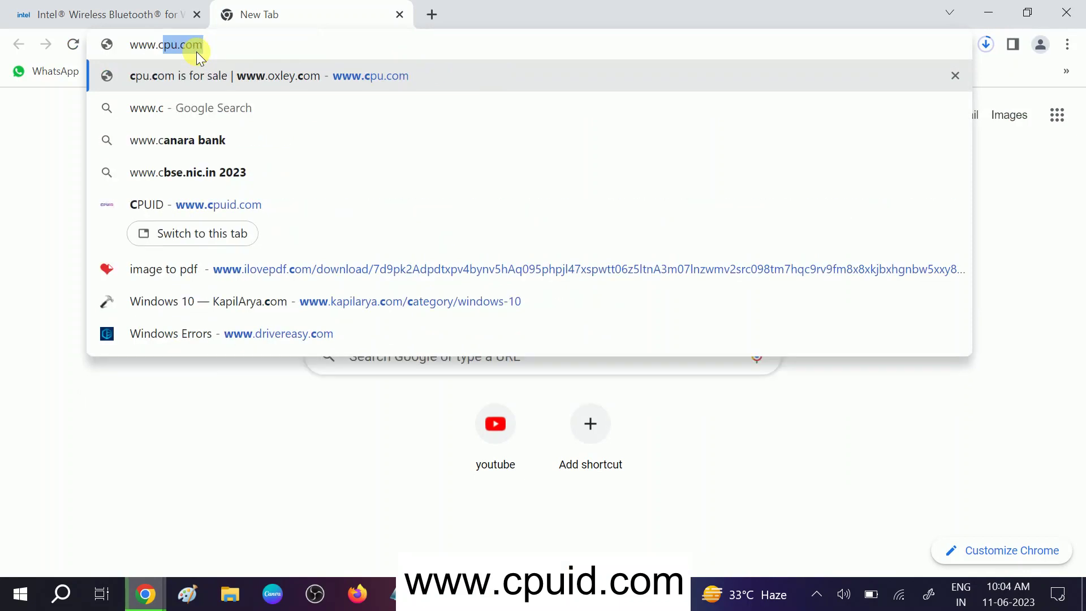
{"action": "type", "text": "id.co"}
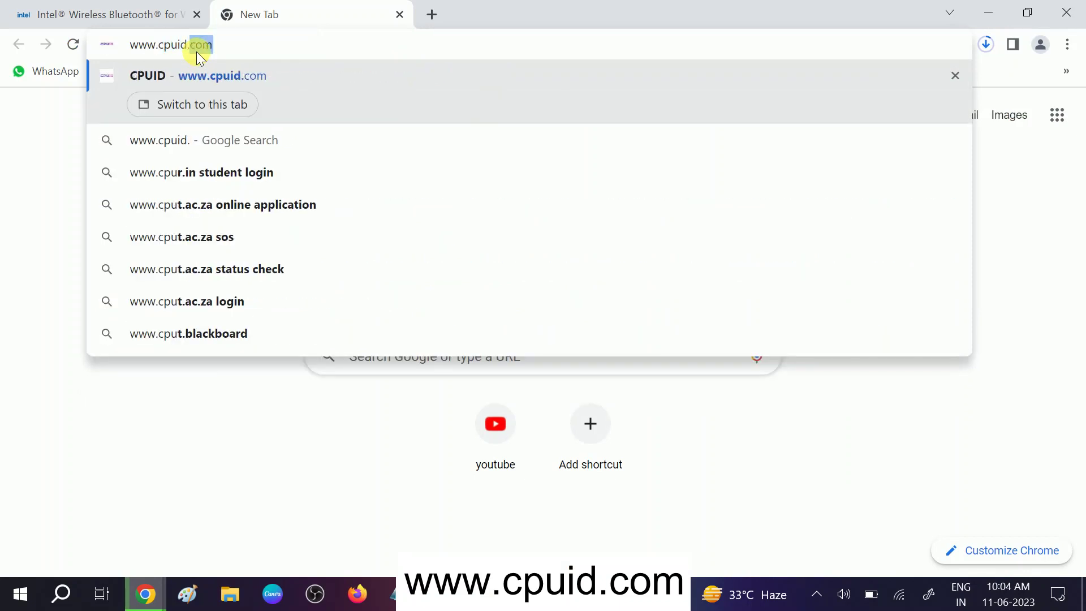
{"action": "type", "text": "m"}
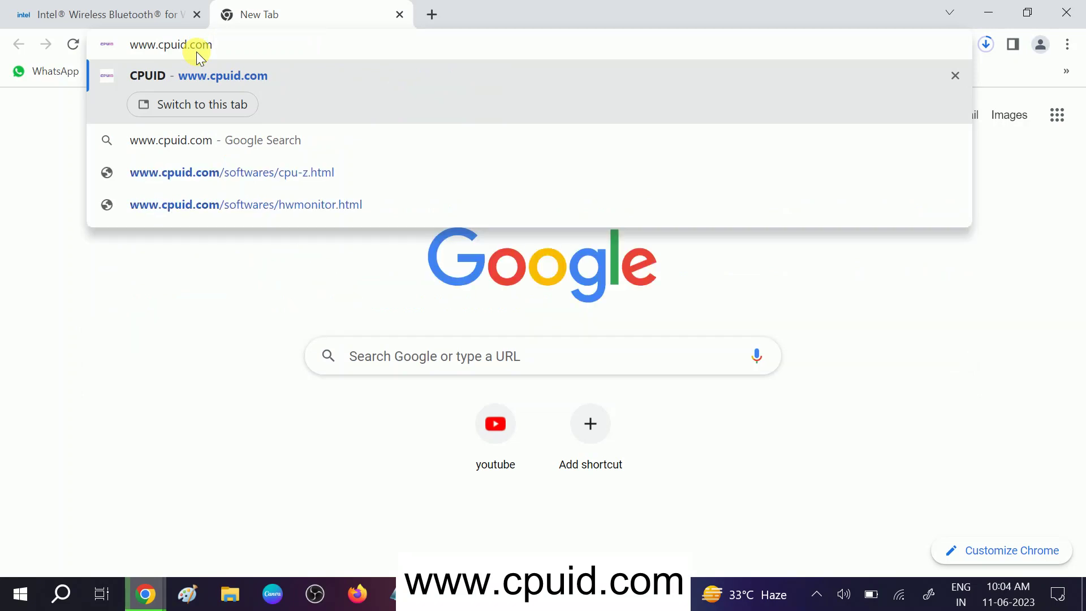
{"action": "key", "text": "Return"}
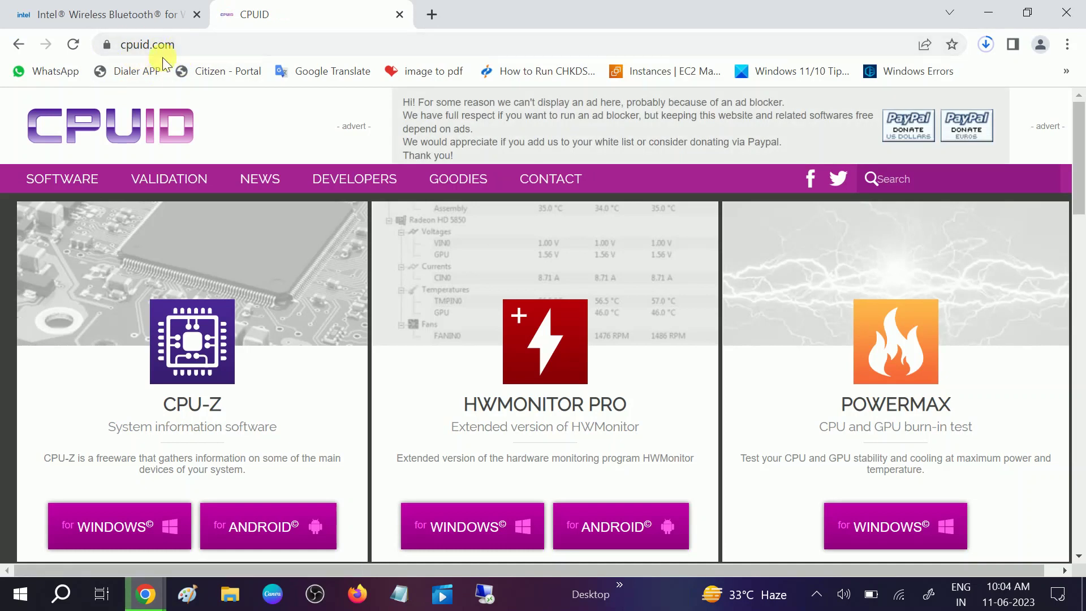
Open the Windows version's page for CPU-Z and dismiss the advertisement
{"action": "scroll", "coordinate": [145, 417], "scroll_direction": "down", "scroll_amount": 3}
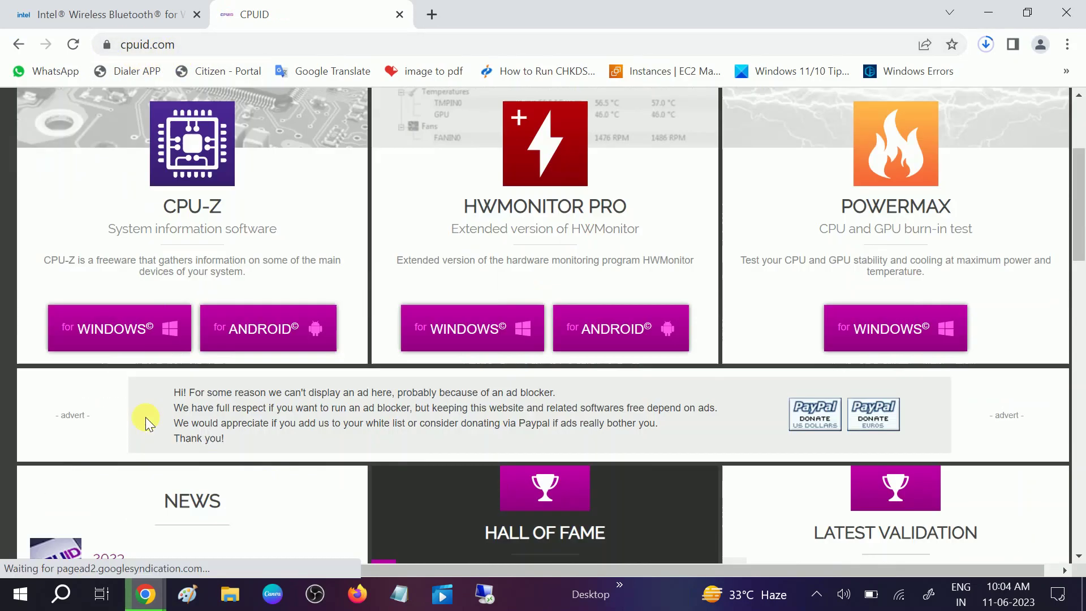
{"action": "left_click", "coordinate": [144, 337]}
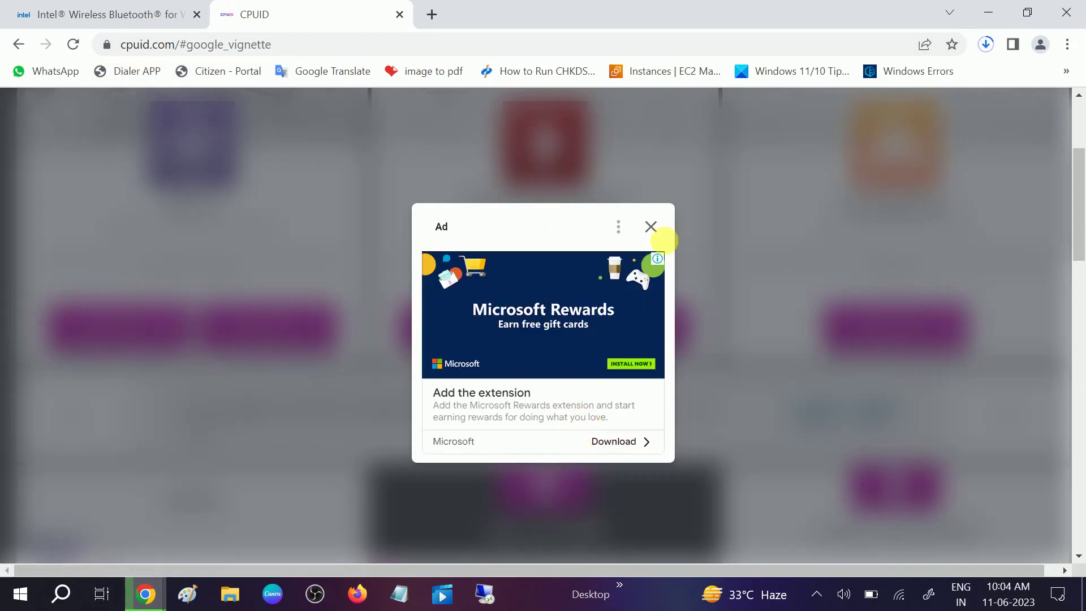
{"action": "left_click", "coordinate": [650, 227]}
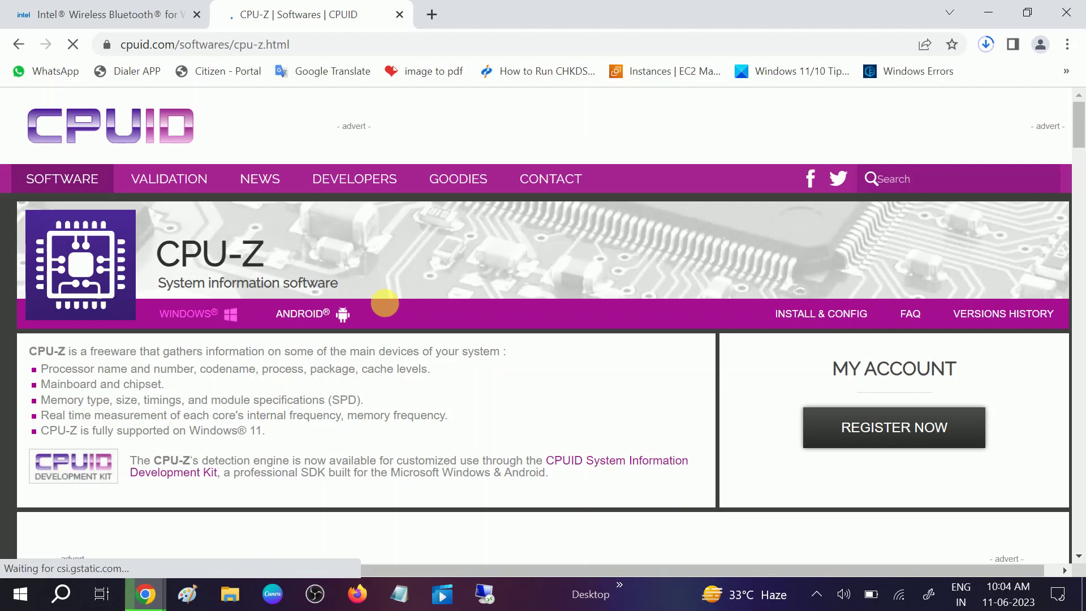
Choose the English setup of CPU-Z, 32 and 64-bit version, and open its download page
{"action": "scroll", "coordinate": [385, 303], "scroll_direction": "down", "scroll_amount": 5}
{"action": "scroll", "coordinate": [385, 303], "scroll_direction": "down", "scroll_amount": 3}
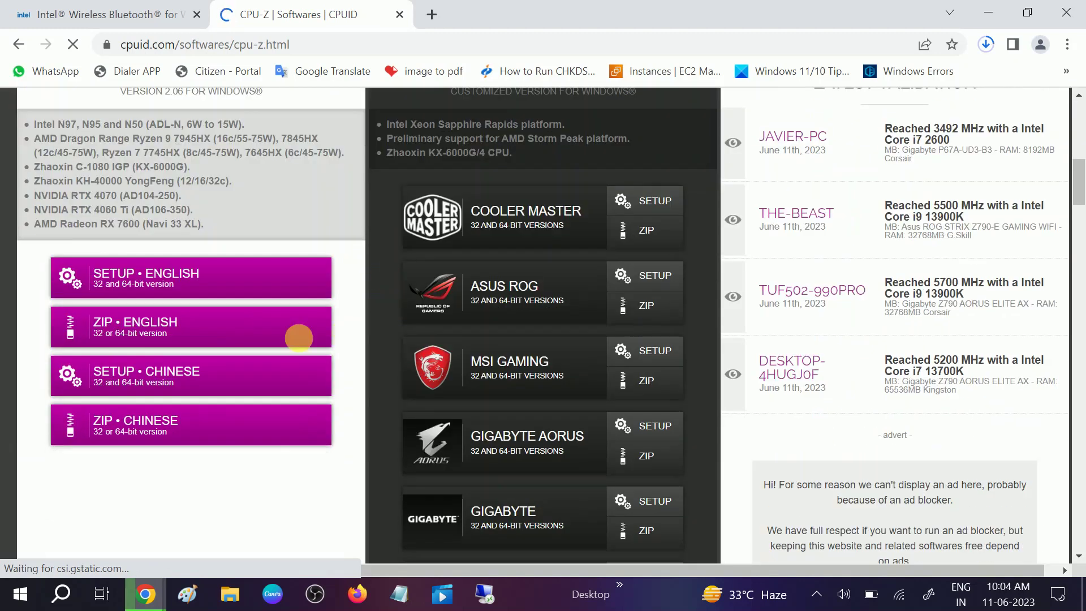
{"action": "left_click", "coordinate": [130, 291]}
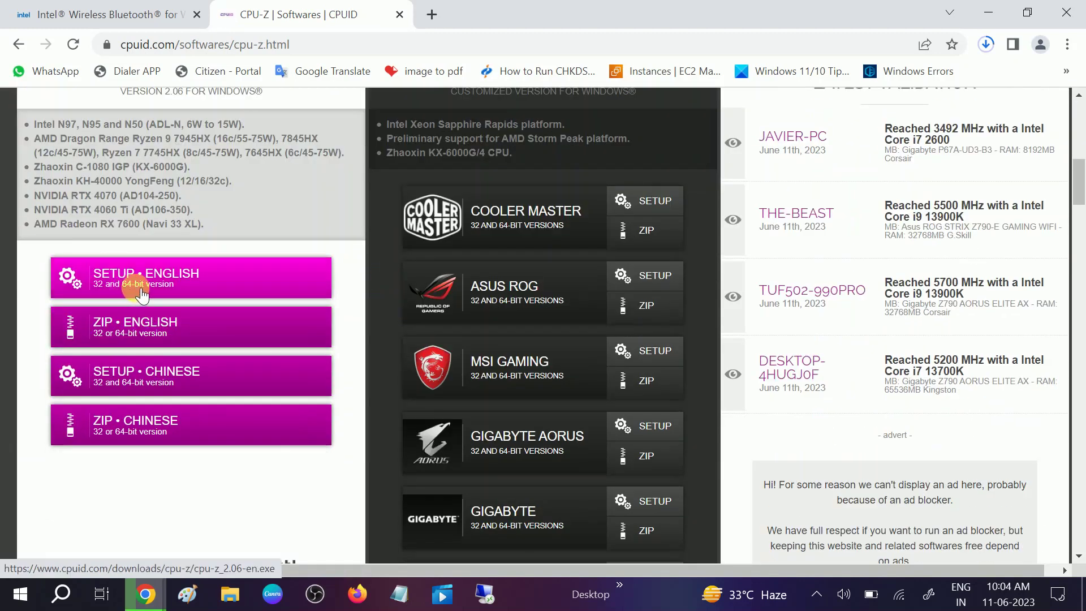
{"action": "left_click", "coordinate": [152, 290]}
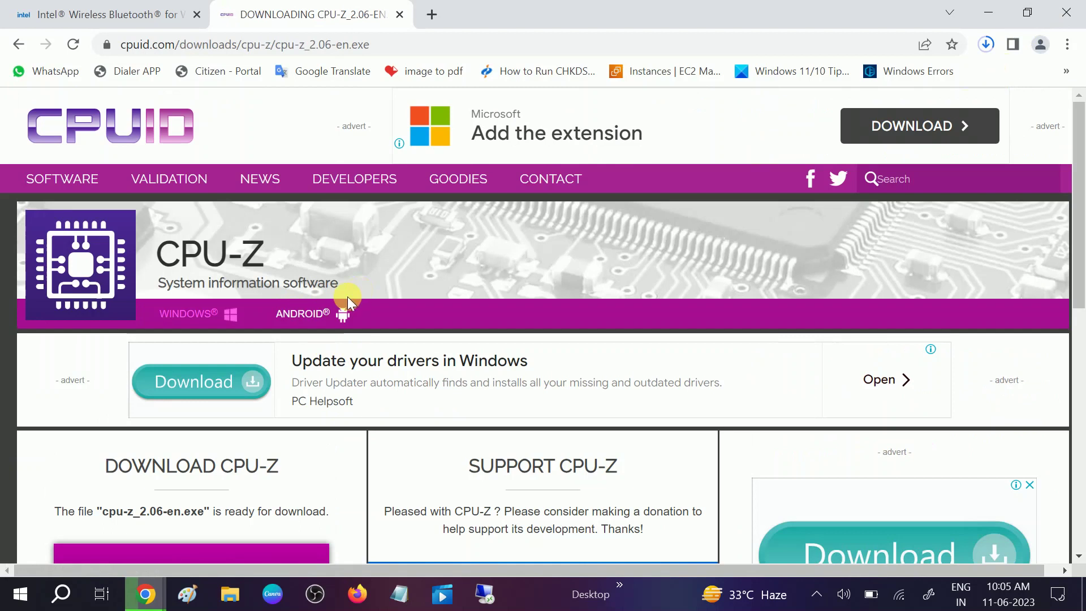
Download the CPU-Z installer cpu-z_2.06-en.exe and check its progress in the recent downloads
{"action": "scroll", "coordinate": [348, 296], "scroll_direction": "down", "scroll_amount": 3}
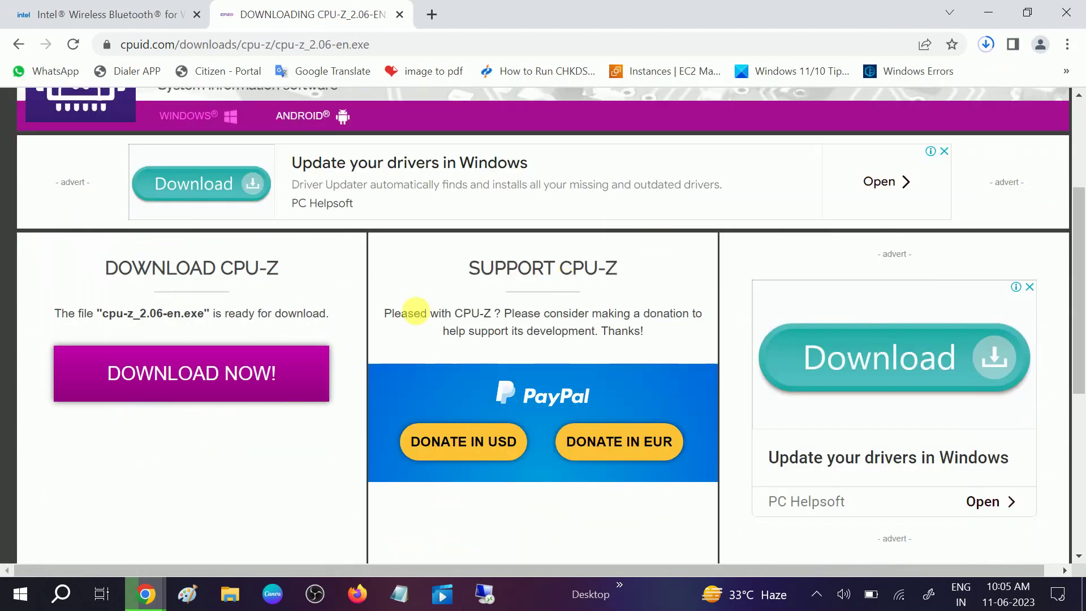
{"action": "left_click", "coordinate": [206, 374]}
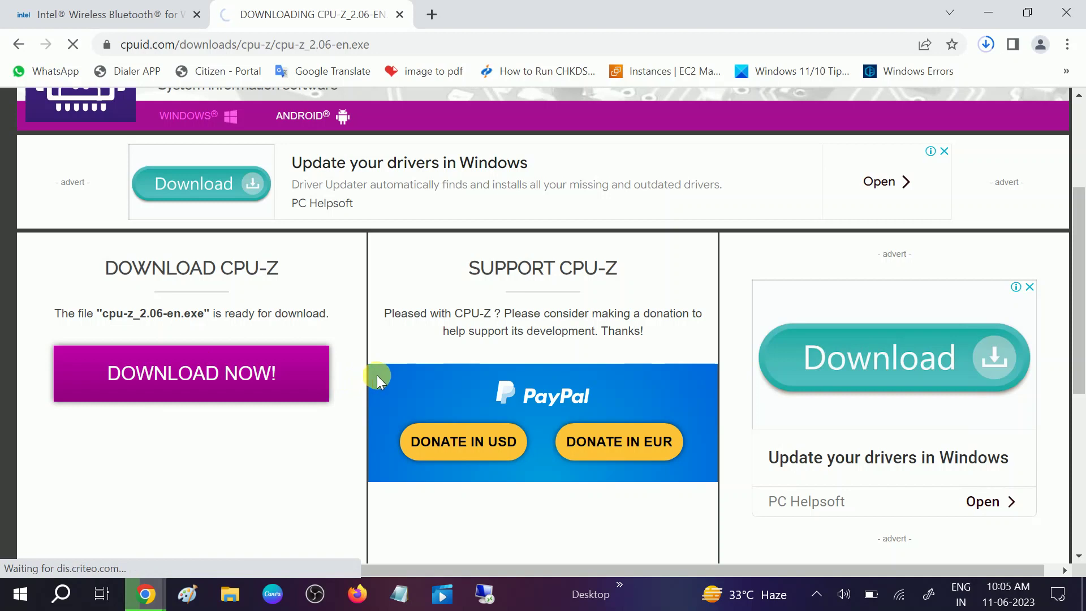
{"action": "left_click", "coordinate": [202, 373]}
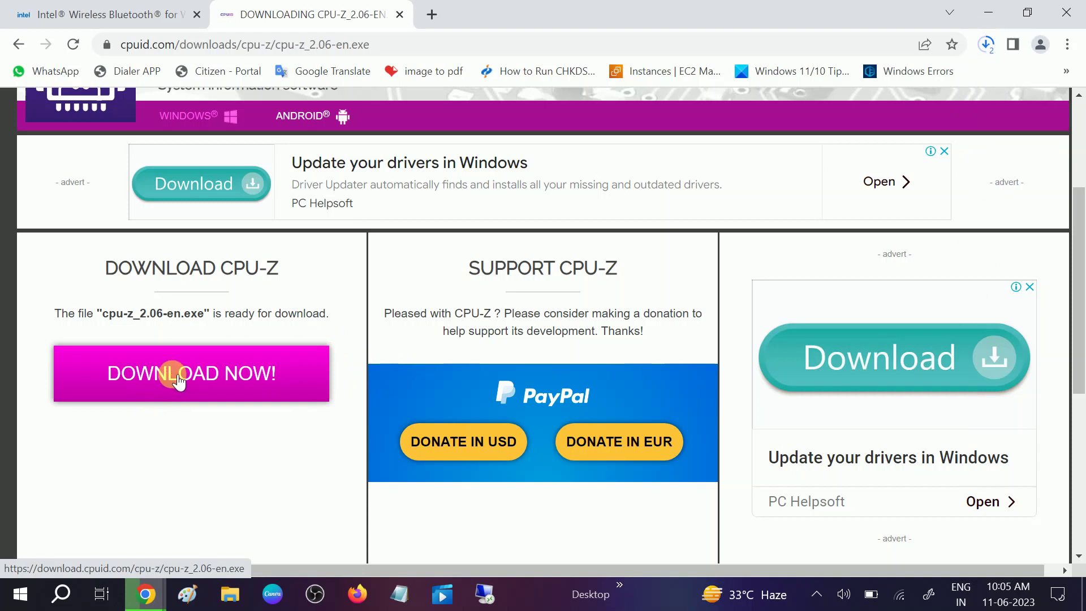
{"action": "left_click", "coordinate": [987, 45]}
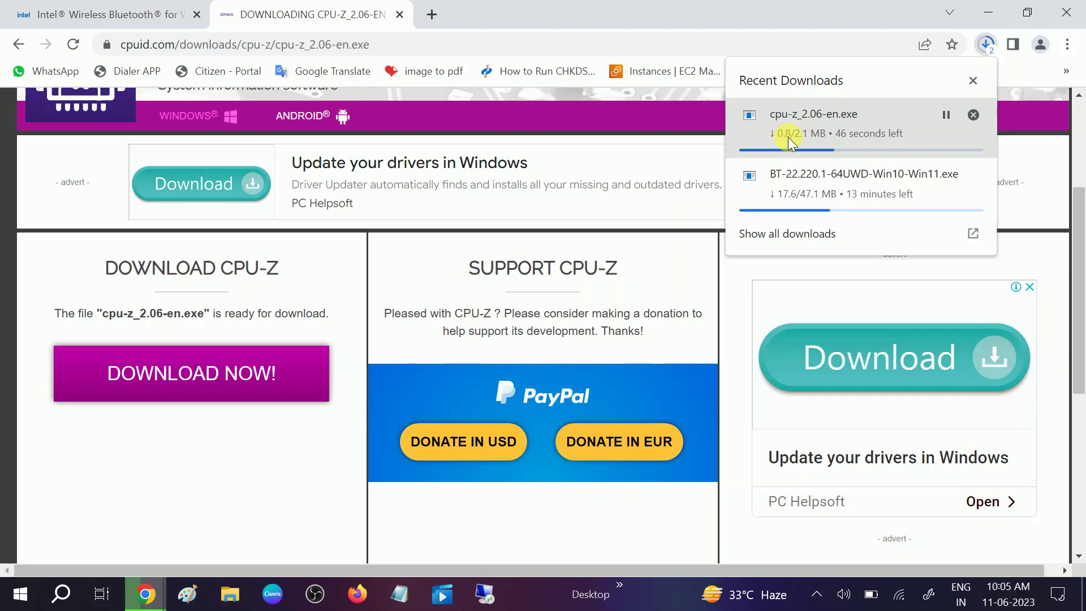
{"action": "left_click", "coordinate": [972, 81]}
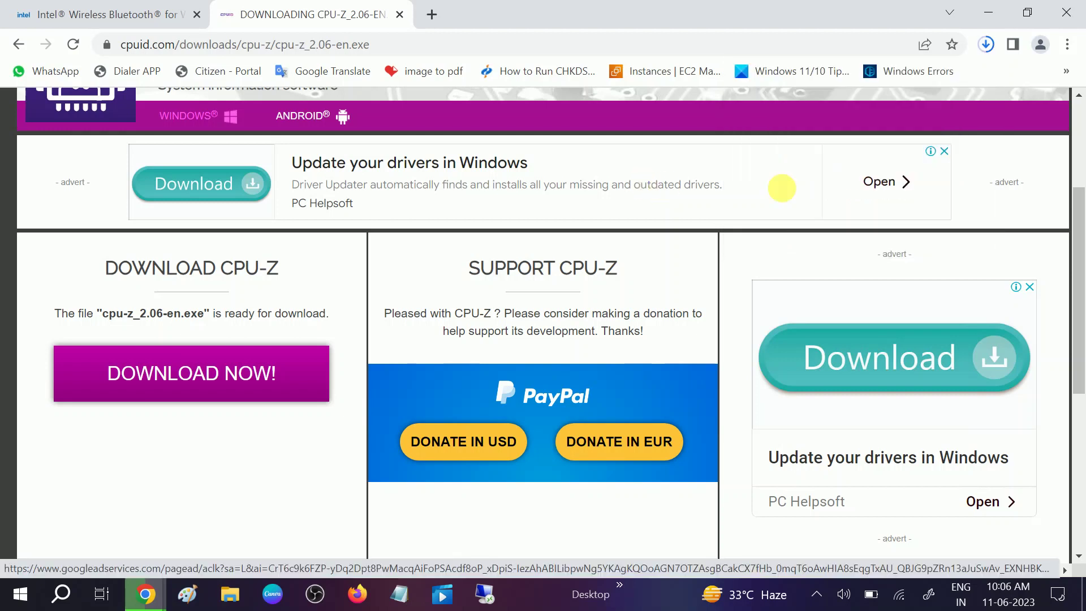
{"action": "left_click", "coordinate": [990, 45]}
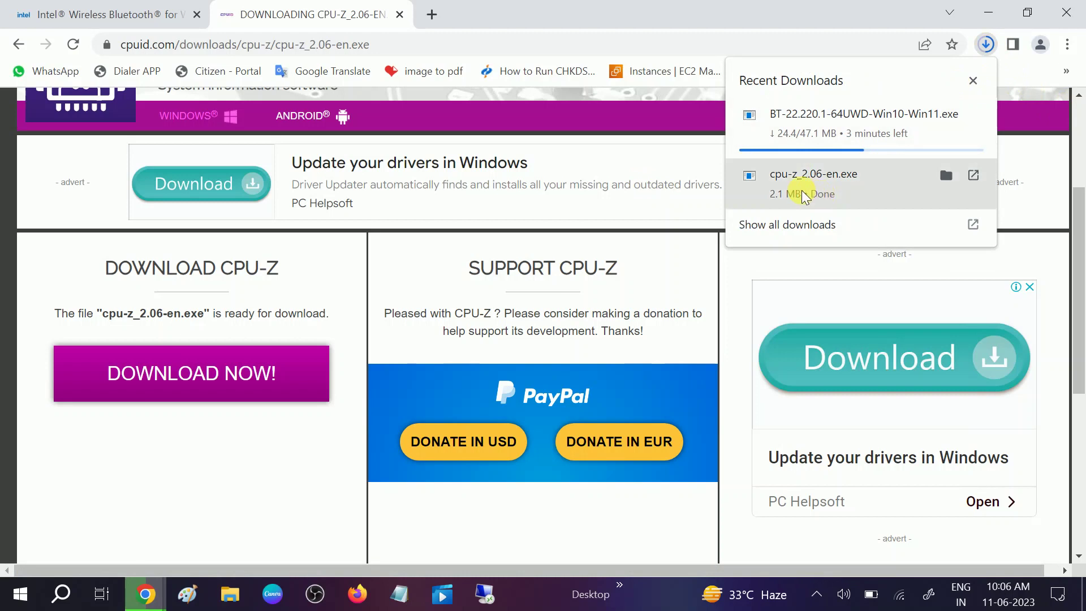
Run cpu-z_2.06-en.exe from the Downloads folder, minimize the open windows and allow the file to run
{"action": "left_click", "coordinate": [220, 597]}
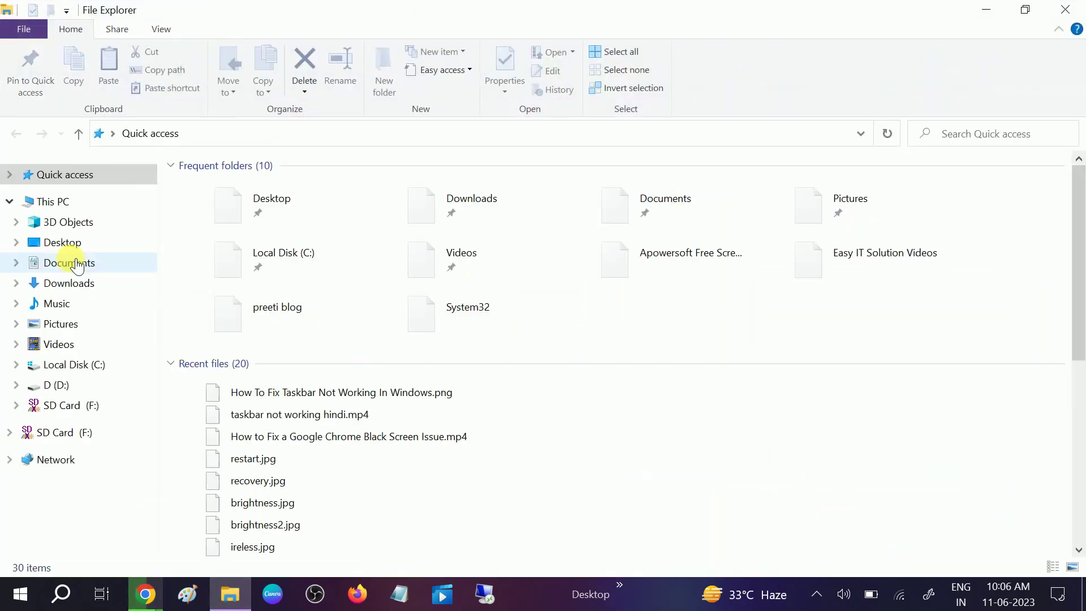
{"action": "left_click", "coordinate": [75, 288]}
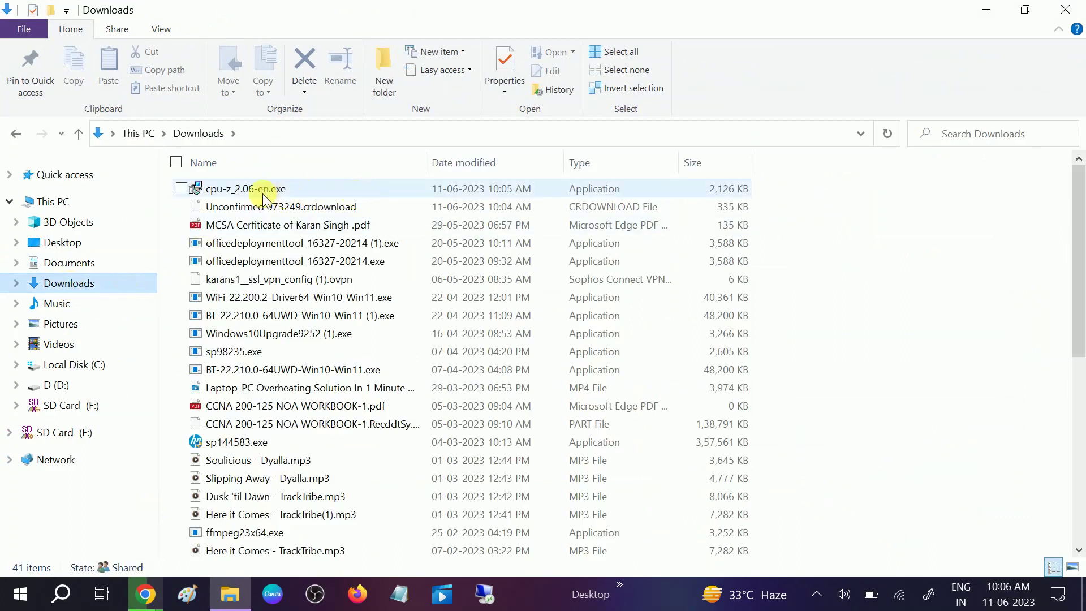
{"action": "double_click", "coordinate": [264, 190]}
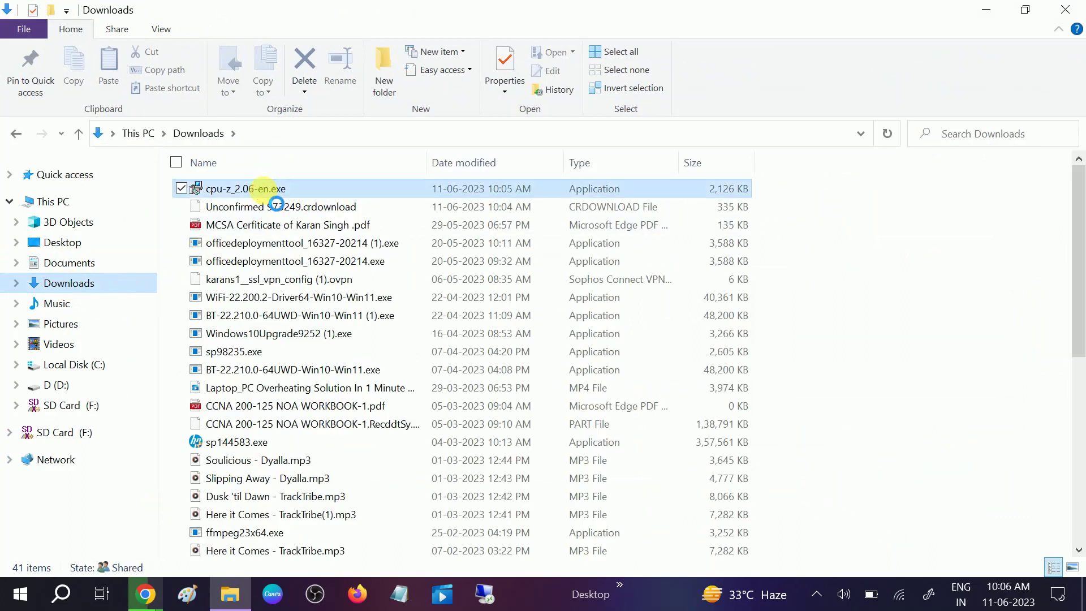
{"action": "left_click", "coordinate": [983, 12]}
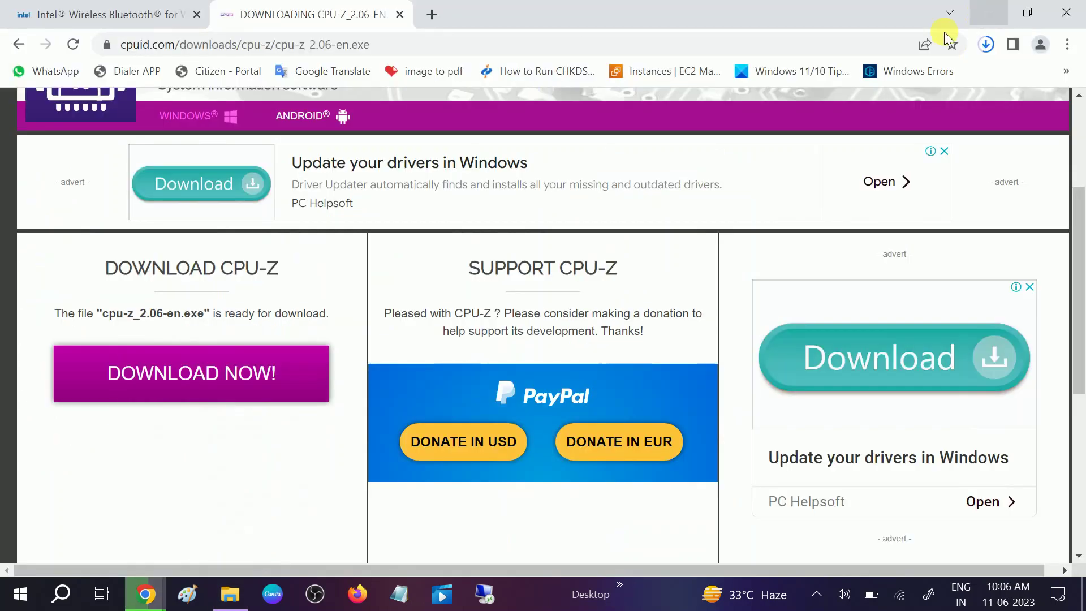
{"action": "left_click", "coordinate": [992, 15]}
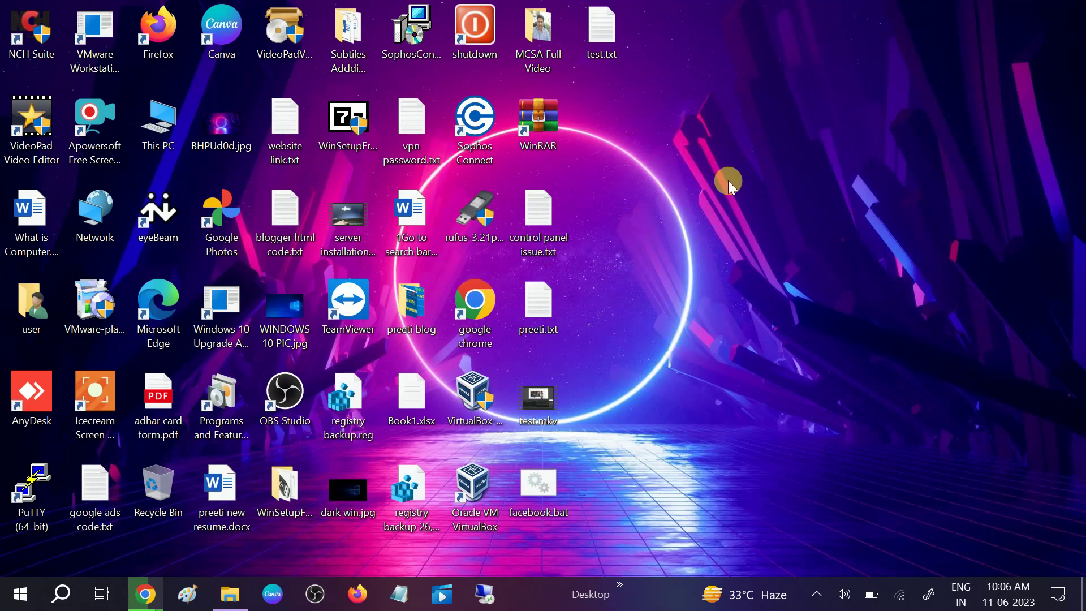
{"action": "right_click", "coordinate": [728, 181]}
{"action": "left_click", "coordinate": [779, 233]}
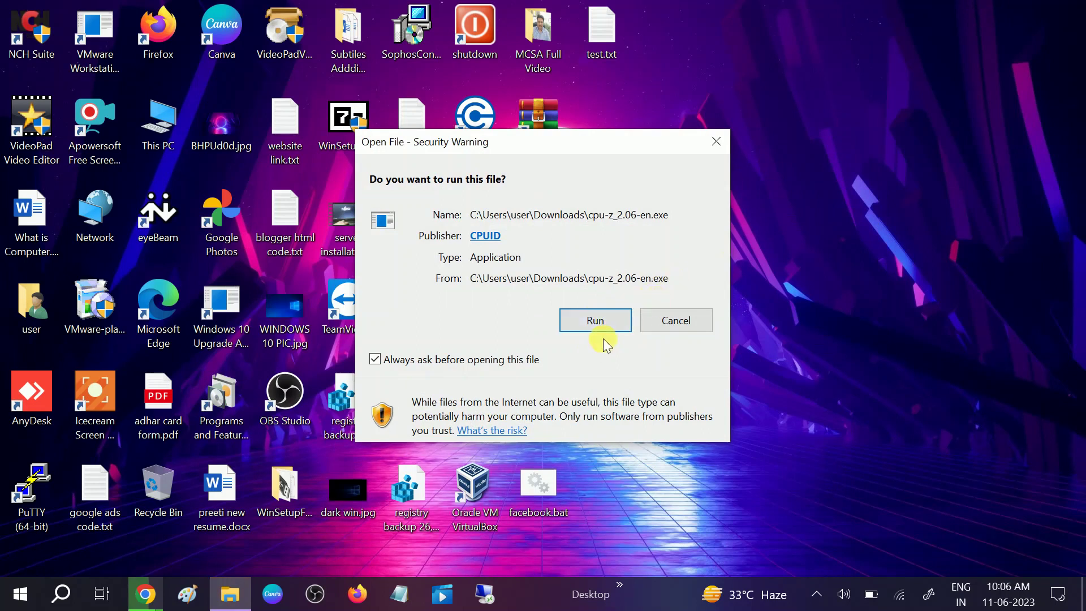
{"action": "left_click", "coordinate": [595, 321]}
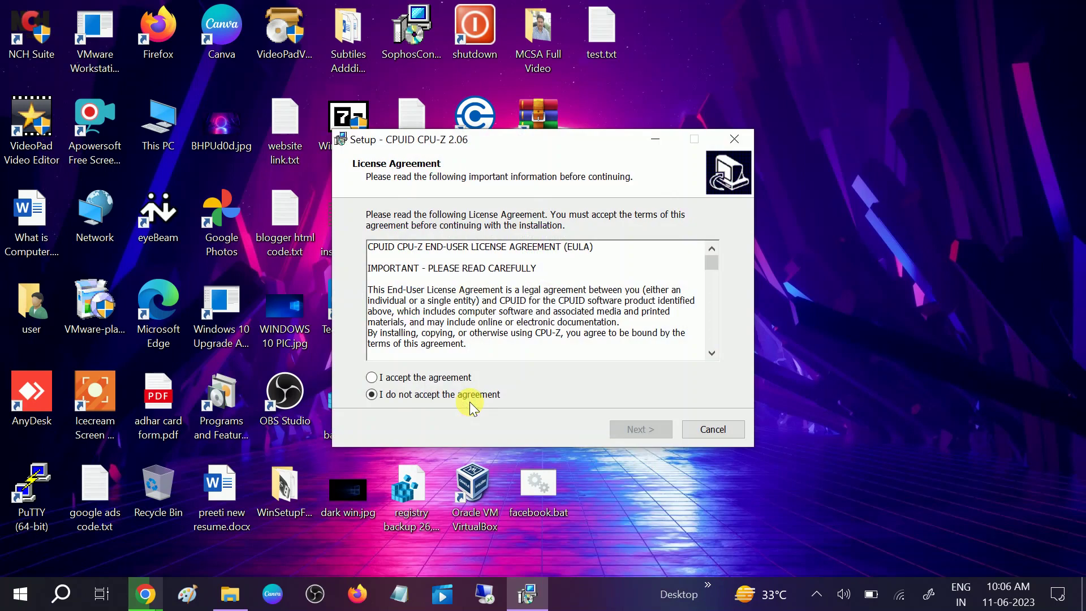
Install CPU-Z, accepting the license agreement, default folder and desktop icon, and finish without viewing cpuz_readme.txt
{"action": "left_click", "coordinate": [389, 377]}
{"action": "left_click", "coordinate": [640, 428]}
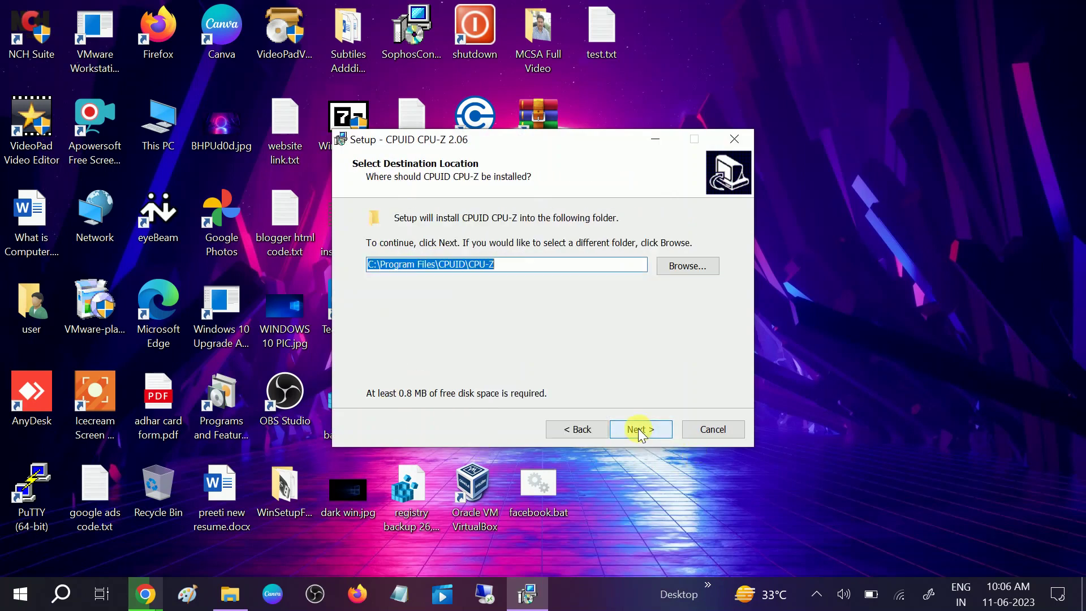
{"action": "left_click", "coordinate": [638, 429]}
{"action": "left_click", "coordinate": [639, 429]}
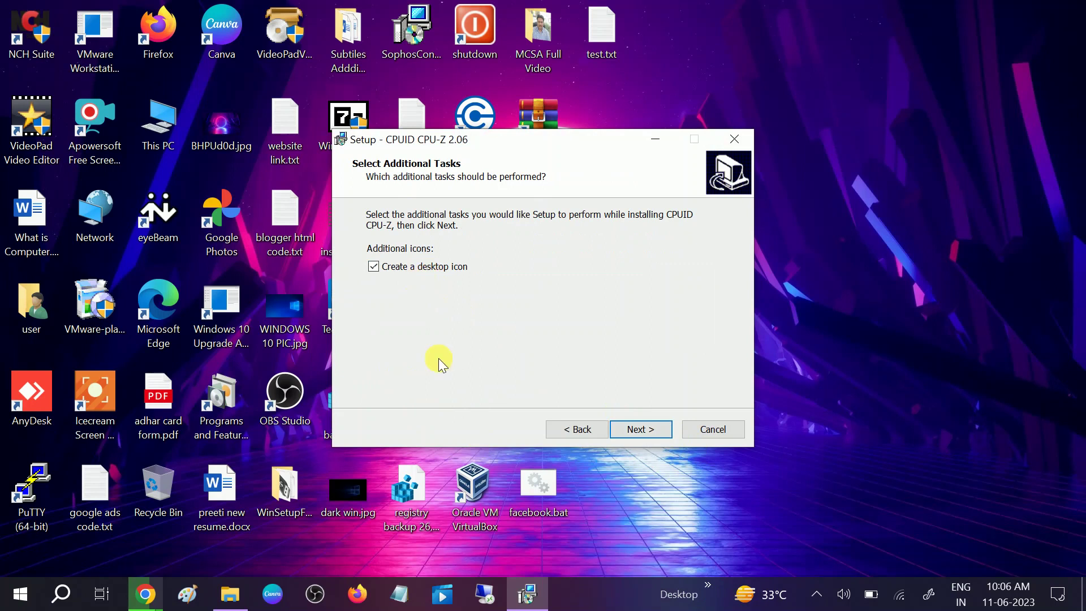
{"action": "left_click", "coordinate": [644, 429]}
{"action": "left_click", "coordinate": [646, 430]}
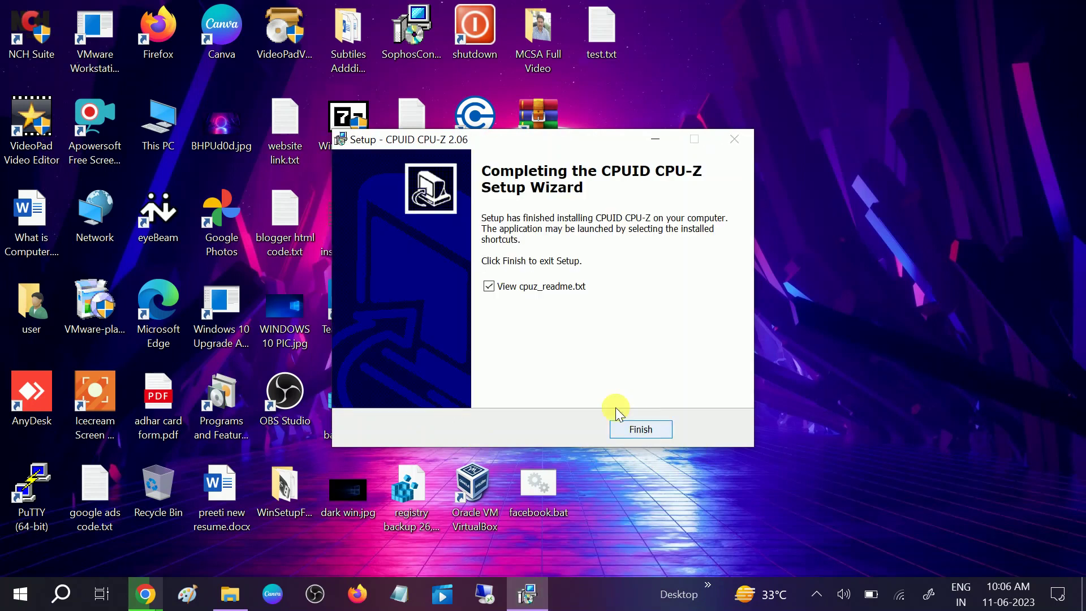
{"action": "left_click", "coordinate": [488, 286]}
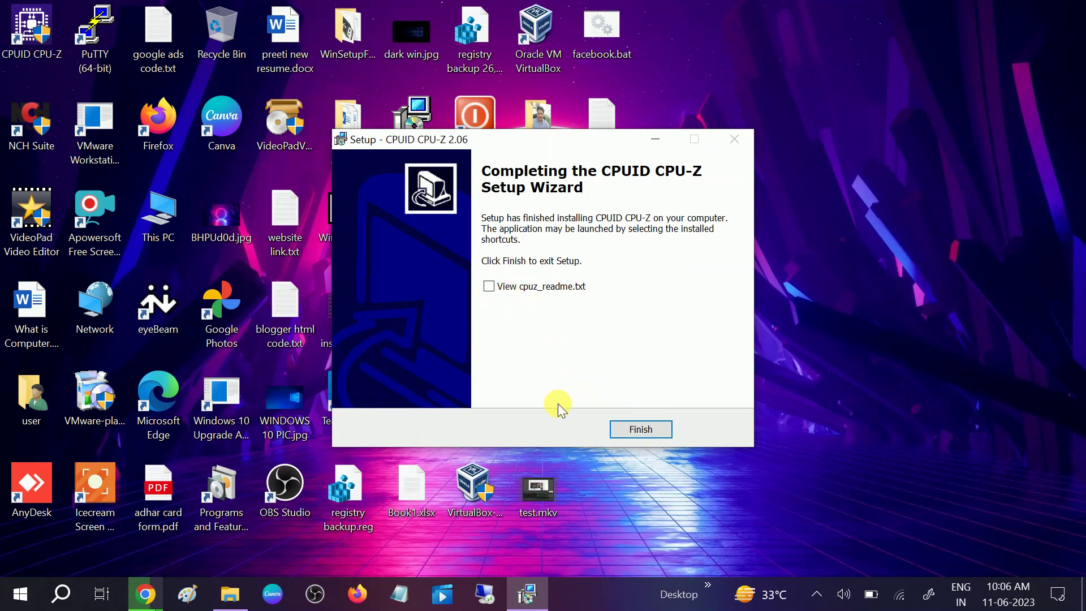
{"action": "left_click", "coordinate": [642, 429]}
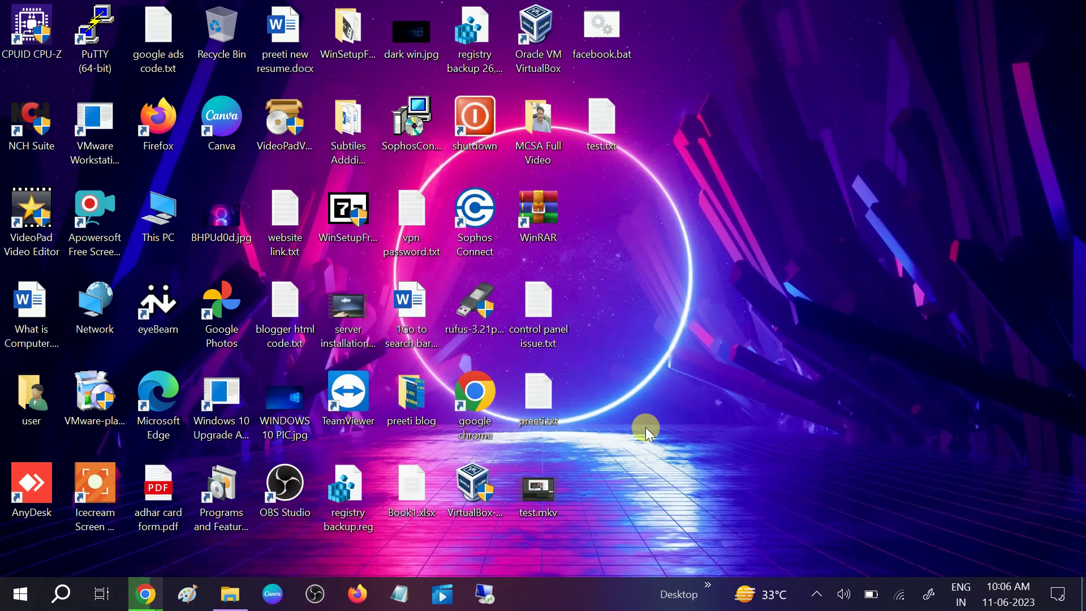
Launch CPU-Z from the desktop and look up the motherboard's manufacturer and model
{"action": "right_click", "coordinate": [774, 269]}
{"action": "left_click", "coordinate": [806, 316]}
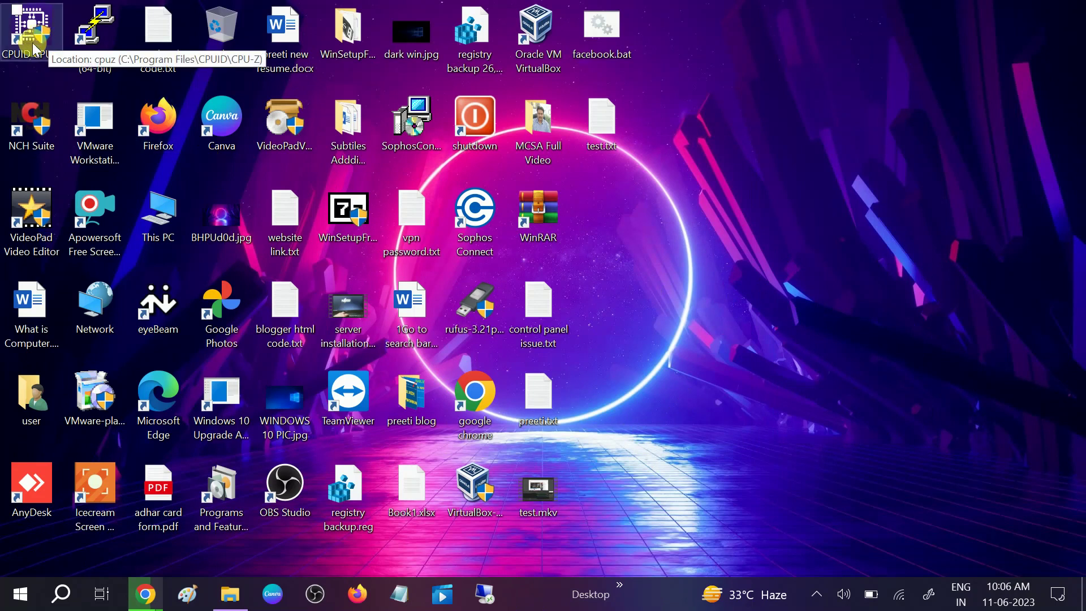
{"action": "double_click", "coordinate": [35, 45]}
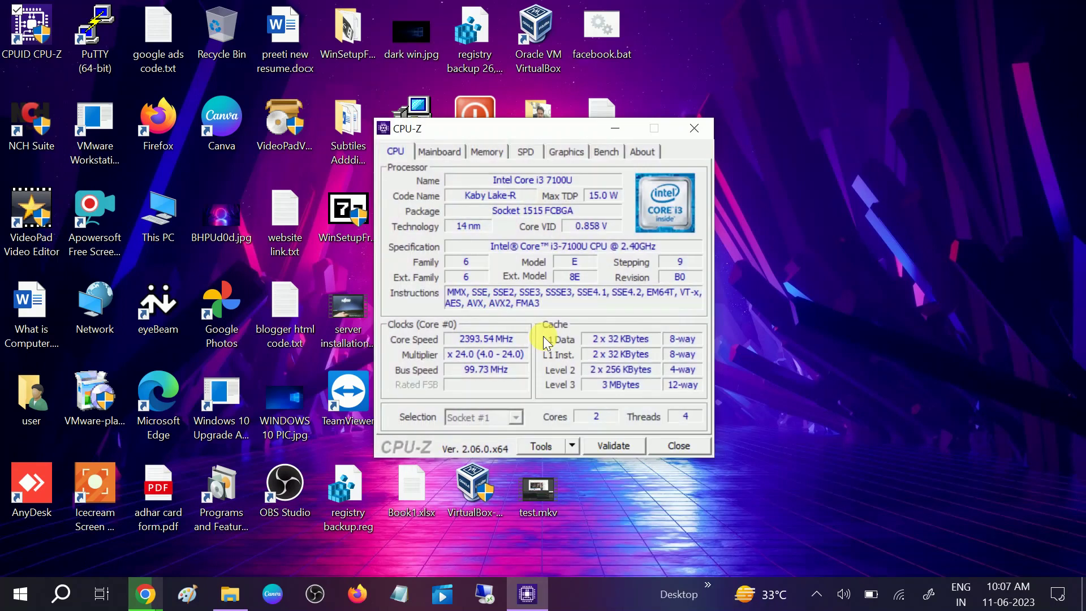
{"action": "left_click", "coordinate": [446, 153]}
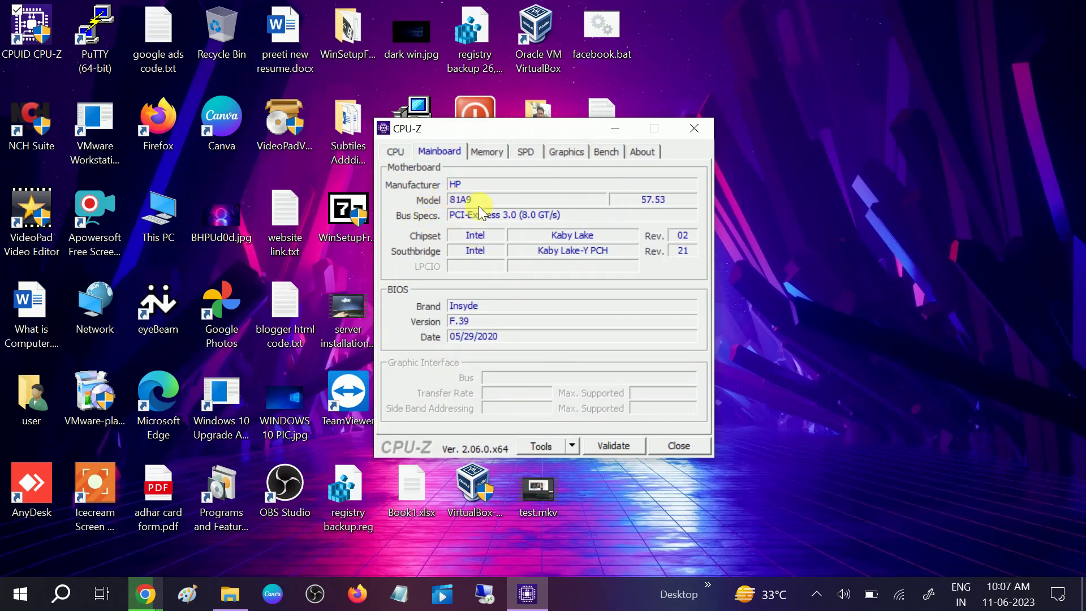
Write "81A9 Intel bluetooth driver" in a new Notepad document beside CPU-Z and select the whole line
{"action": "key", "text": "super+r"}
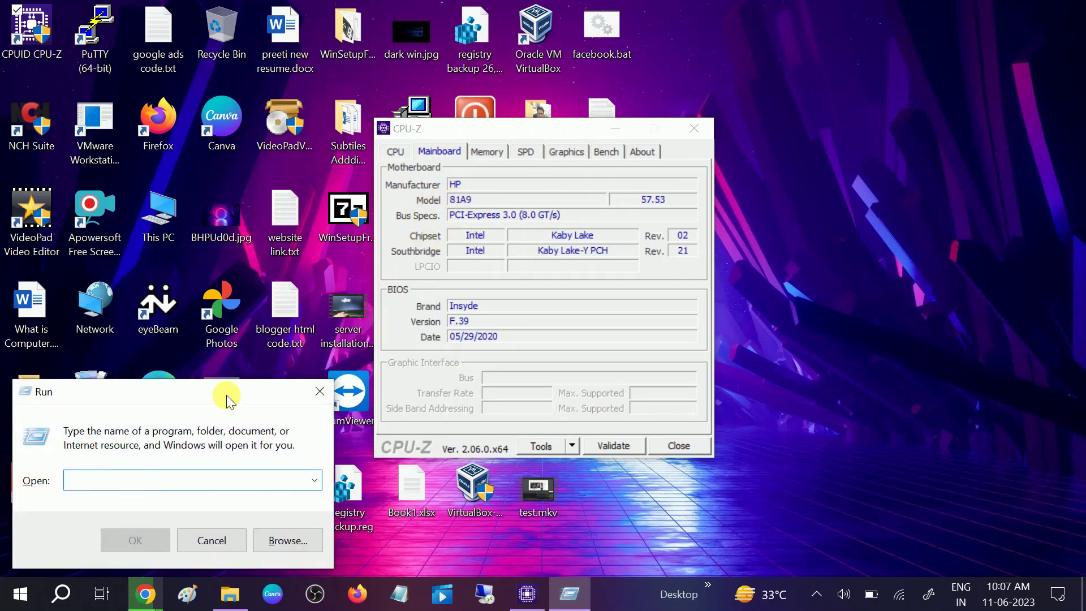
{"action": "left_click", "coordinate": [399, 594]}
{"action": "left_click_drag", "start_coordinate": [574, 327], "coordinate": [672, 329]}
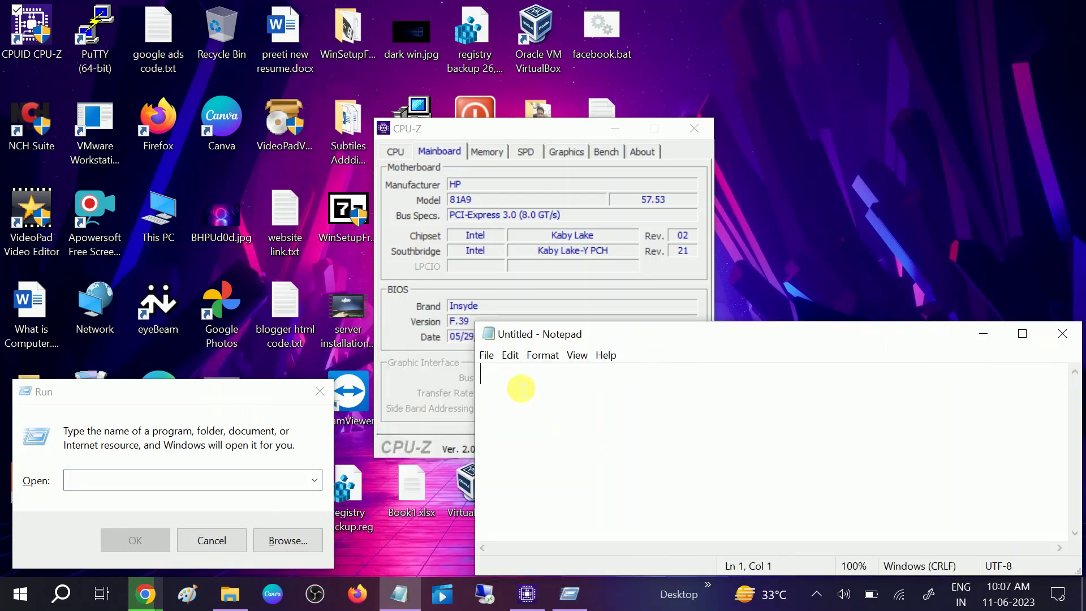
{"action": "type", "text": "81A9"}
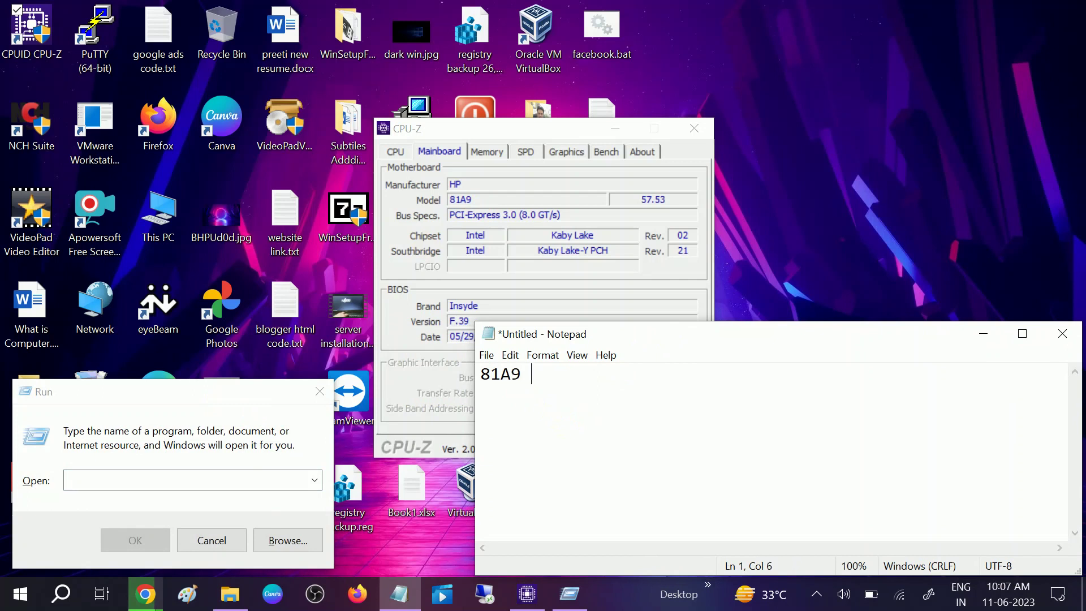
{"action": "type", "text": "Intel blueto"}
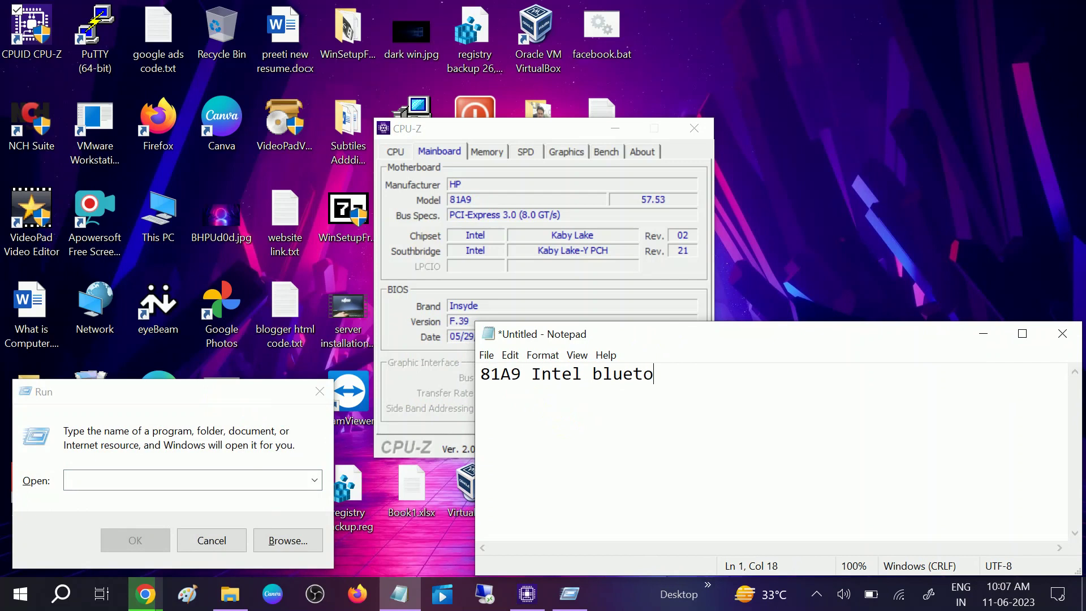
{"action": "type", "text": "oth driver"}
{"action": "left_click_drag", "start_coordinate": [761, 376], "coordinate": [437, 379]}
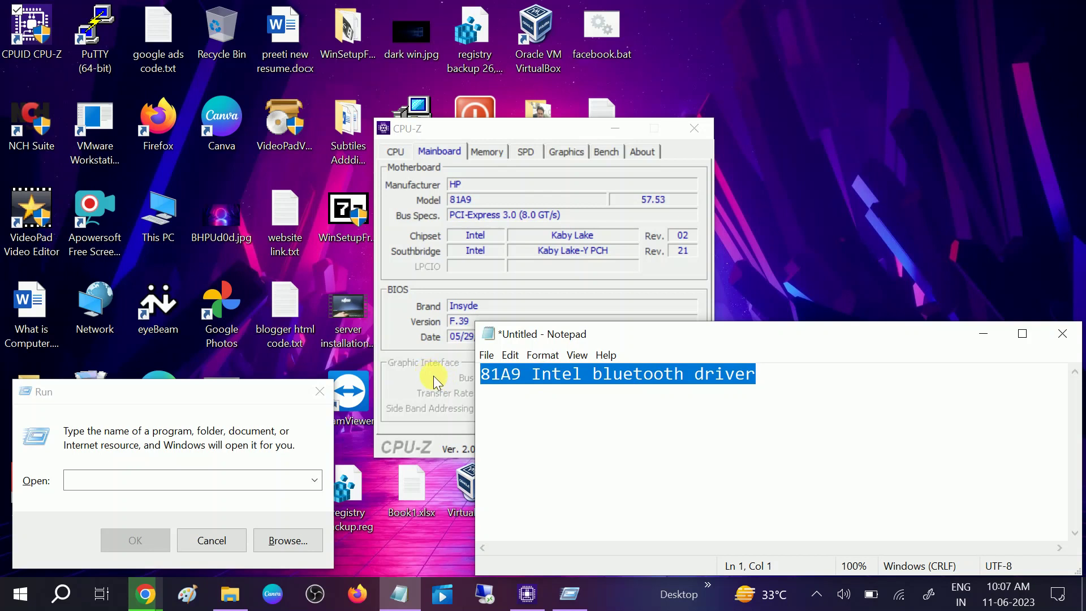
Close the Run dialog, search Google for "81A9 Intel bluetooth driver" and look through the results
{"action": "left_click", "coordinate": [319, 391]}
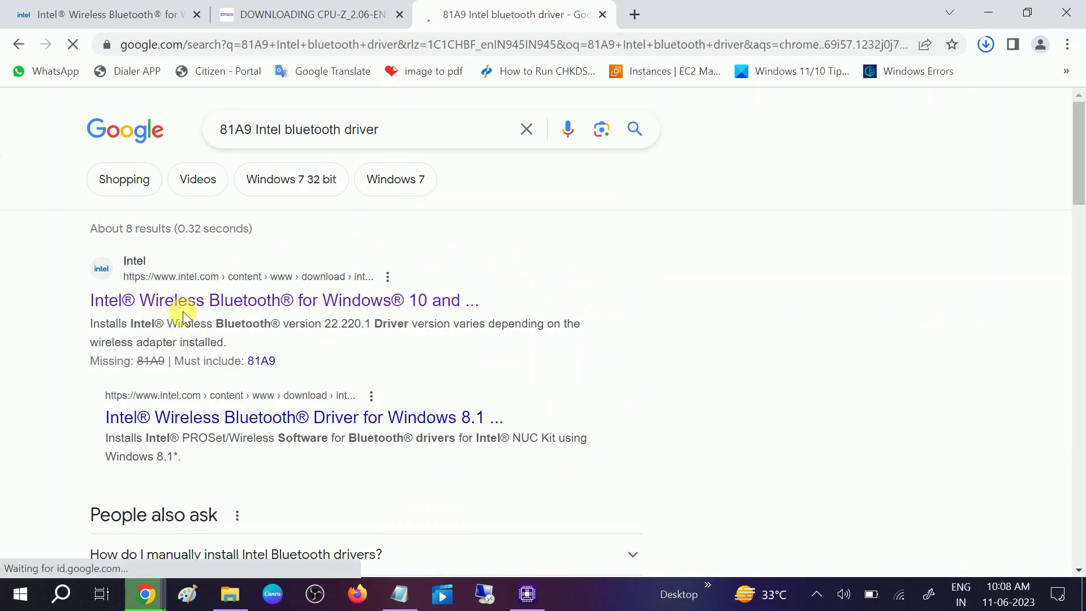
{"action": "scroll", "coordinate": [182, 311], "scroll_direction": "down", "scroll_amount": 3}
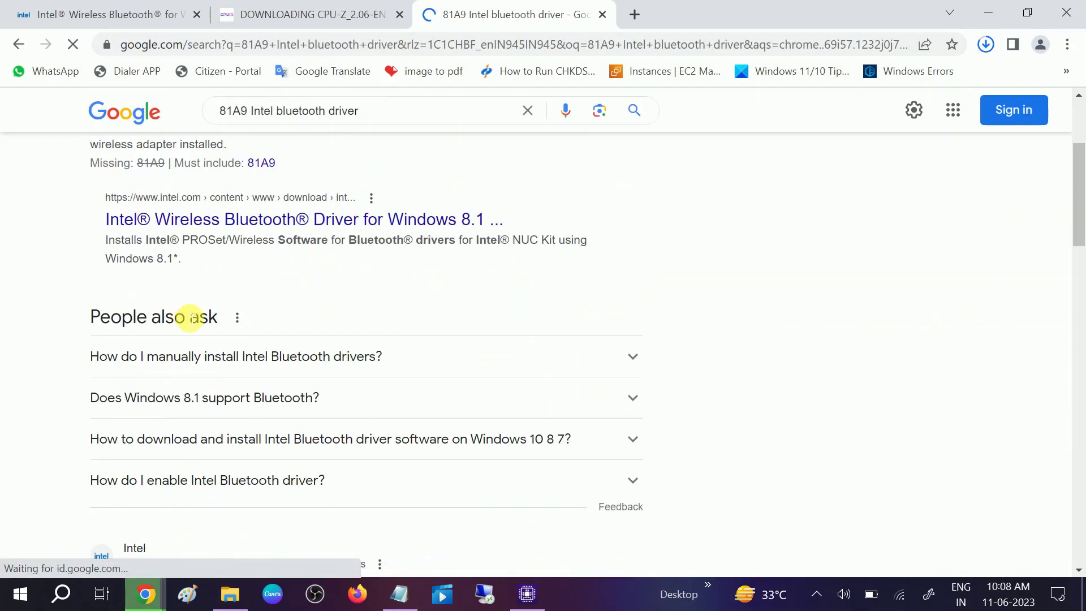
{"action": "scroll", "coordinate": [191, 316], "scroll_direction": "up", "scroll_amount": 3}
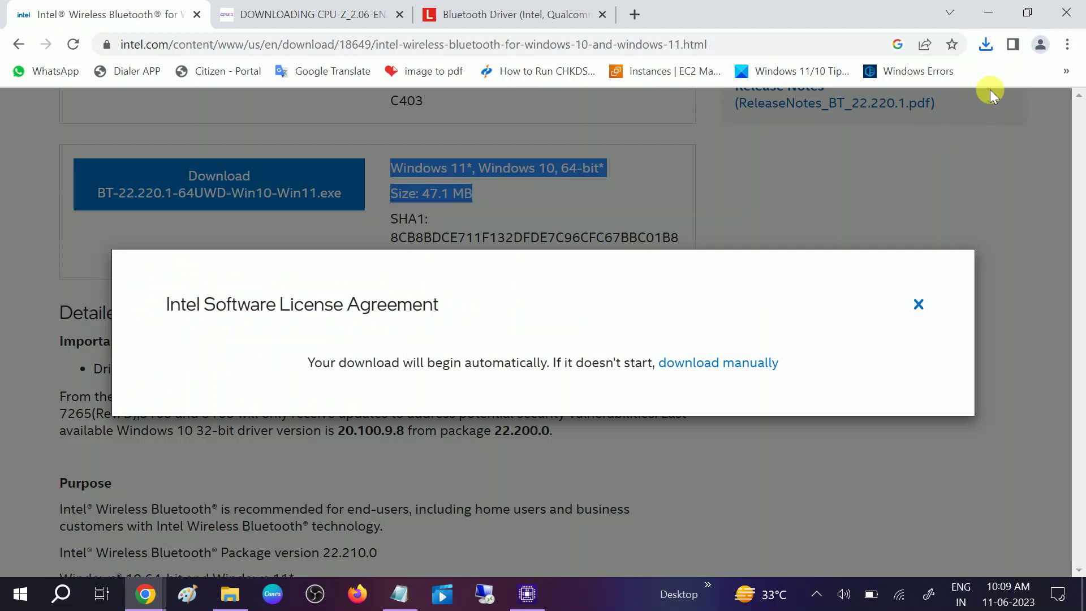
Check the Intel driver download, dismiss the license agreement message and locate BT-22.220.1-64UWD-Win10-Win11.exe in the Downloads folder
{"action": "left_click", "coordinate": [983, 53]}
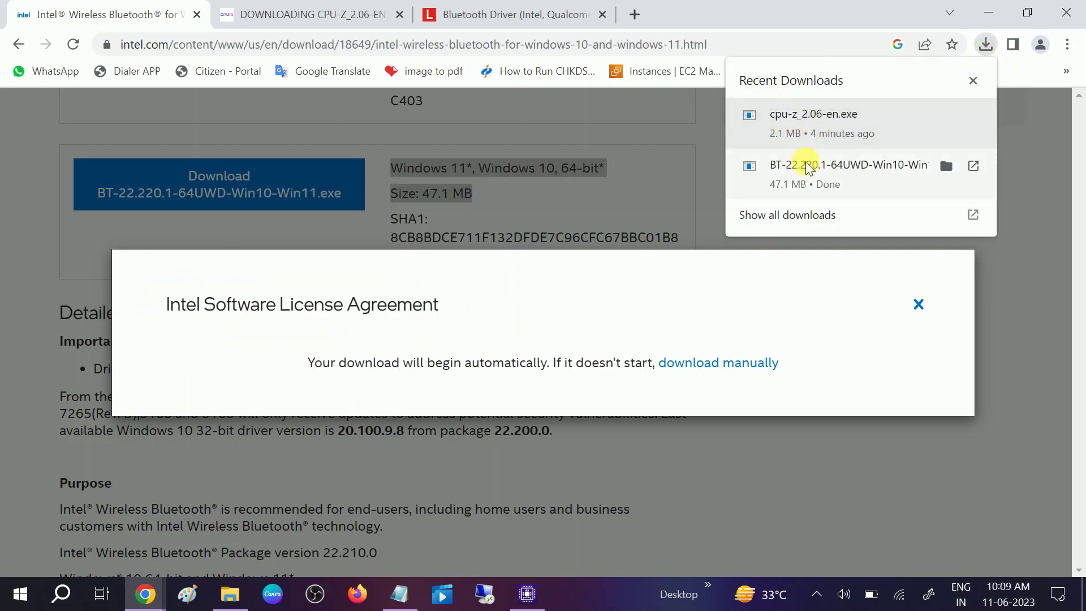
{"action": "left_click", "coordinate": [919, 304]}
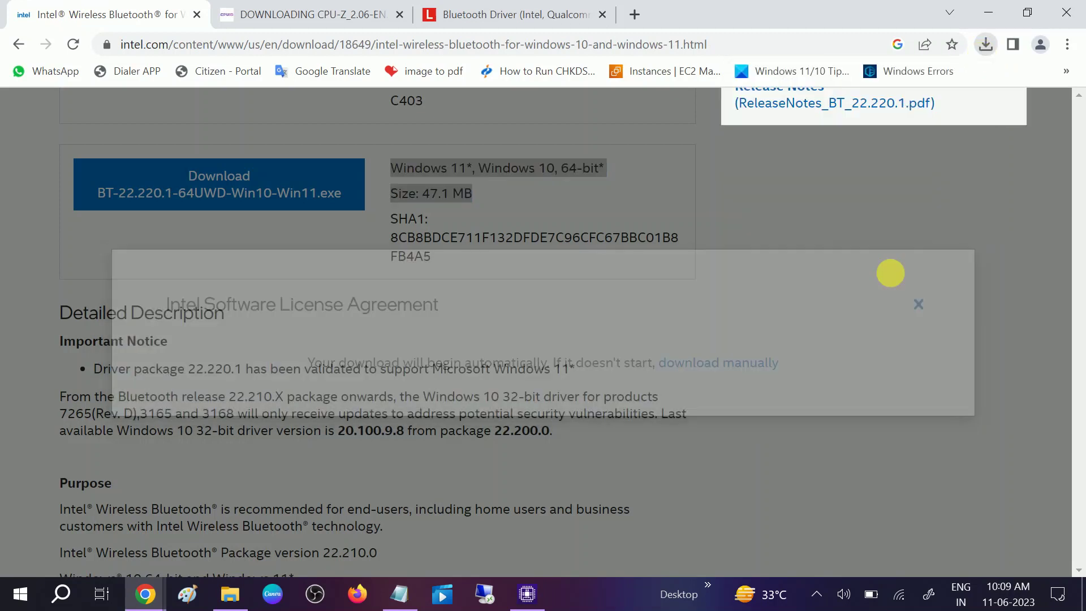
{"action": "left_click", "coordinate": [230, 594]}
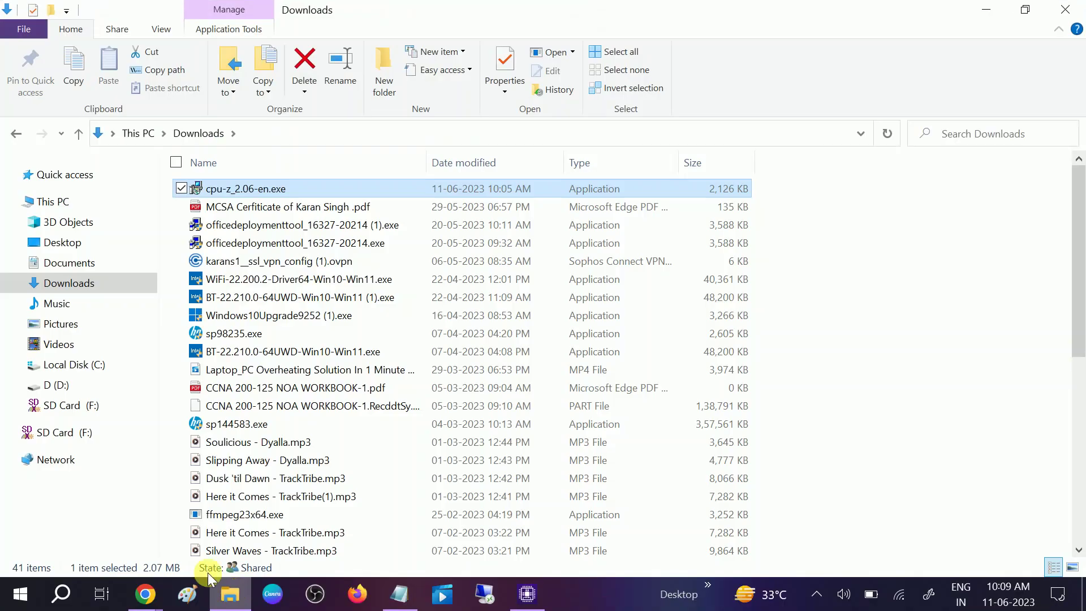
{"action": "left_click", "coordinate": [52, 301]}
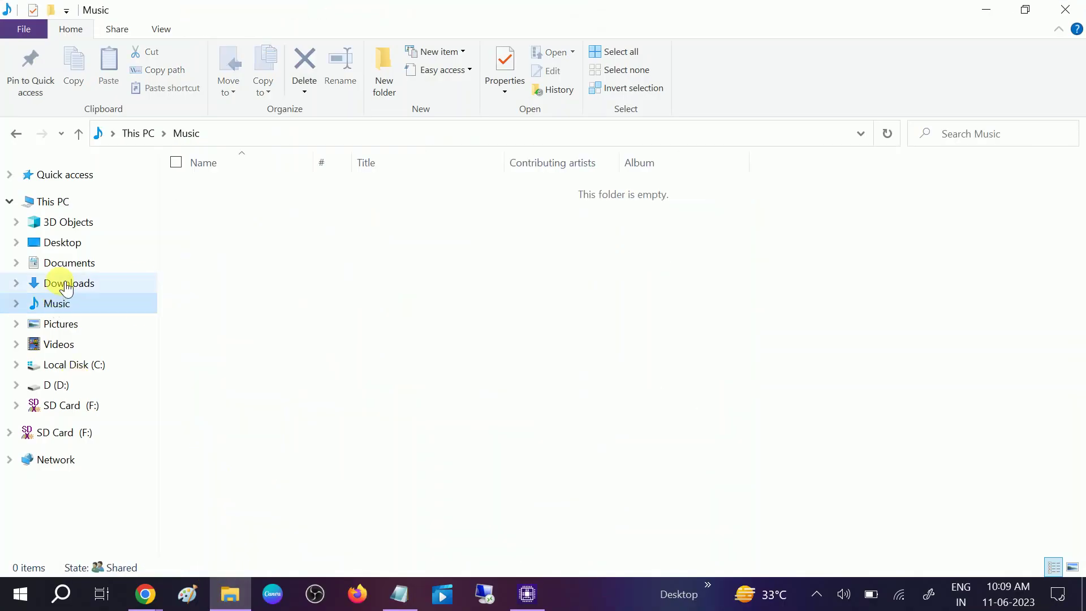
{"action": "left_click", "coordinate": [66, 286]}
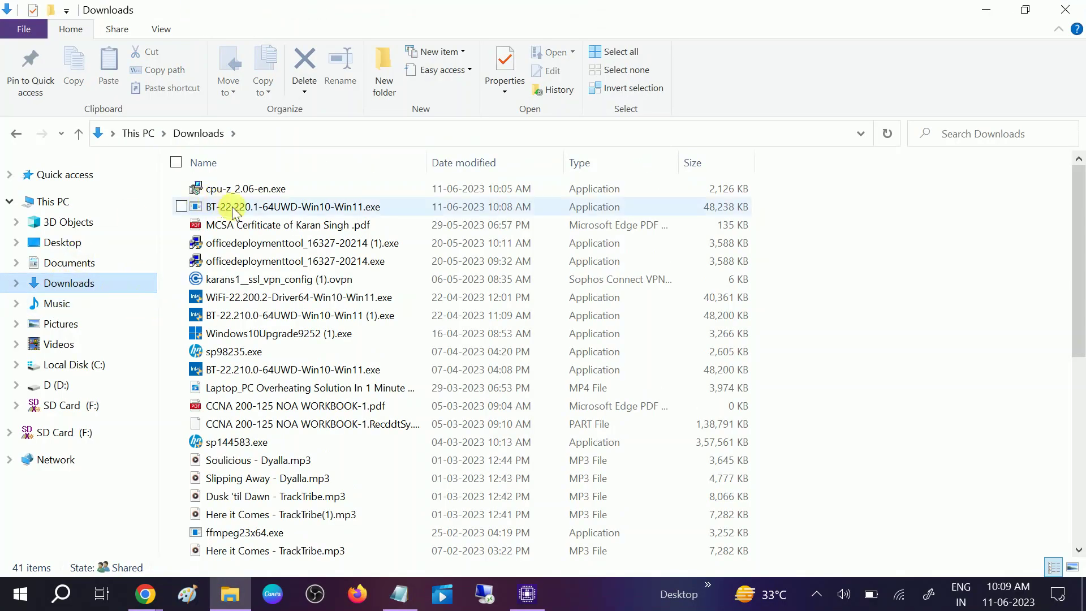
{"action": "mouse_move", "coordinate": [264, 216]}
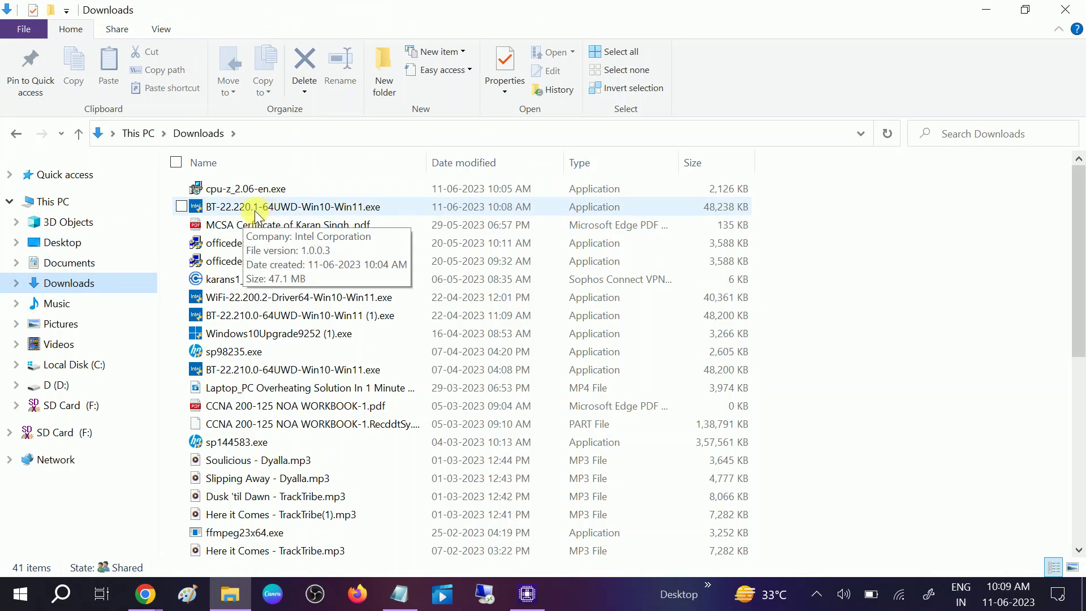
Launch the BT-22.220.1-64UWD-Win10-Win11.exe installer, minimize the Downloads window and close CPU-Z
{"action": "left_click", "coordinate": [254, 214]}
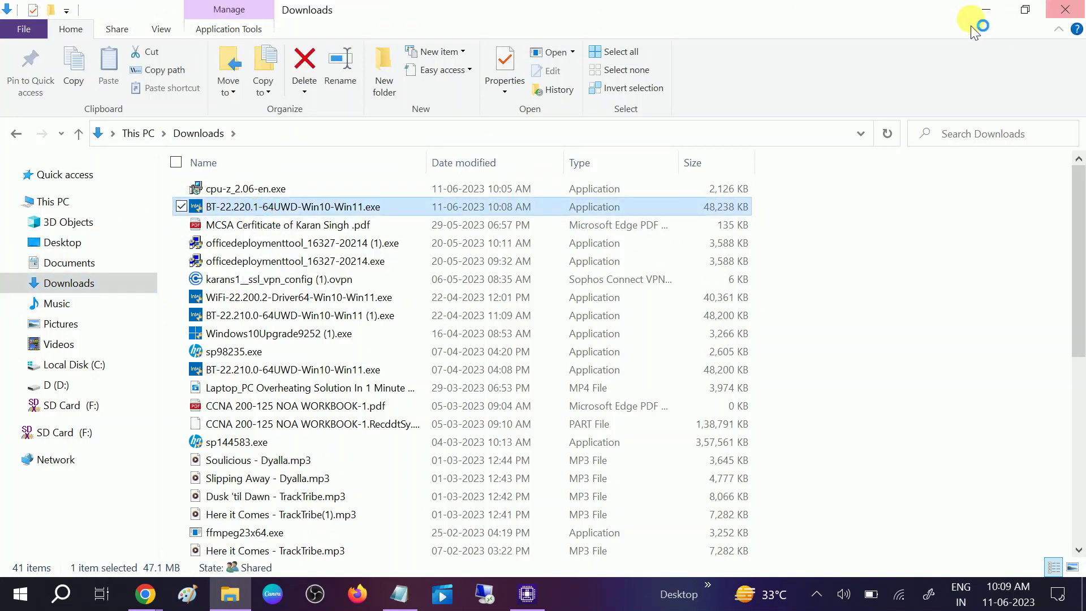
{"action": "left_click", "coordinate": [984, 10]}
{"action": "left_click", "coordinate": [979, 9]}
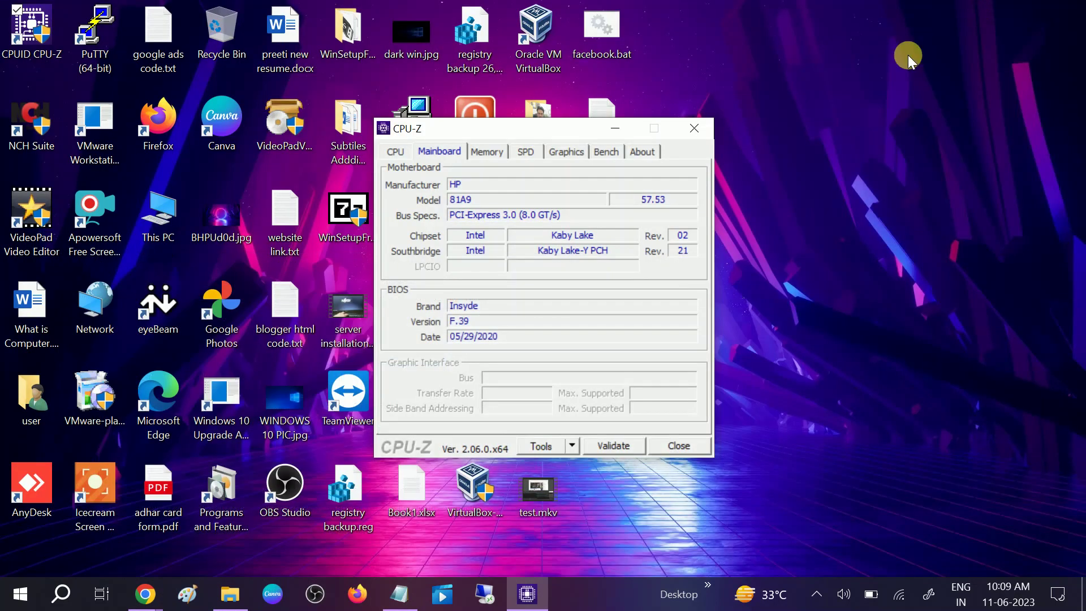
{"action": "left_click", "coordinate": [691, 134]}
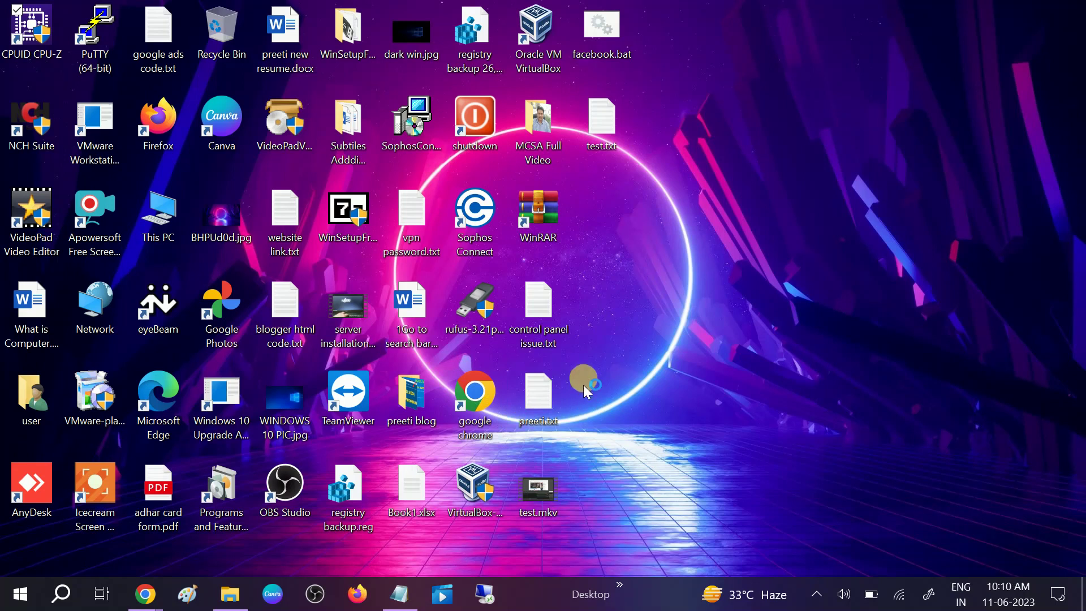
Install Intel Wireless Bluetooth with the Complete setup type, accepting the license agreement and finishing the setup wizard
{"action": "left_click", "coordinate": [631, 431]}
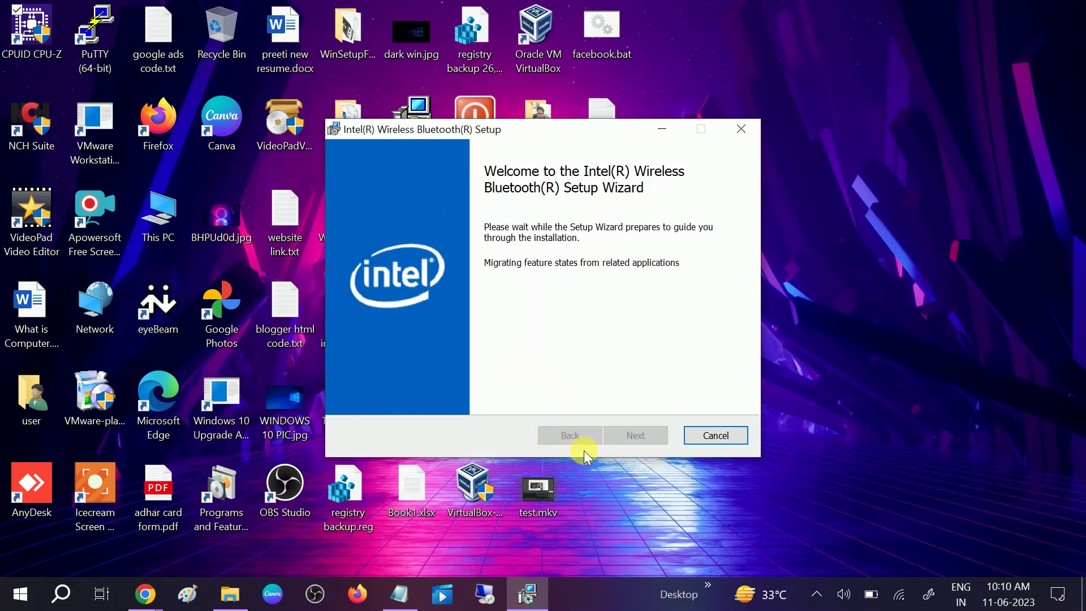
{"action": "left_click", "coordinate": [643, 434]}
{"action": "left_click", "coordinate": [371, 395]}
{"action": "left_click", "coordinate": [637, 435]}
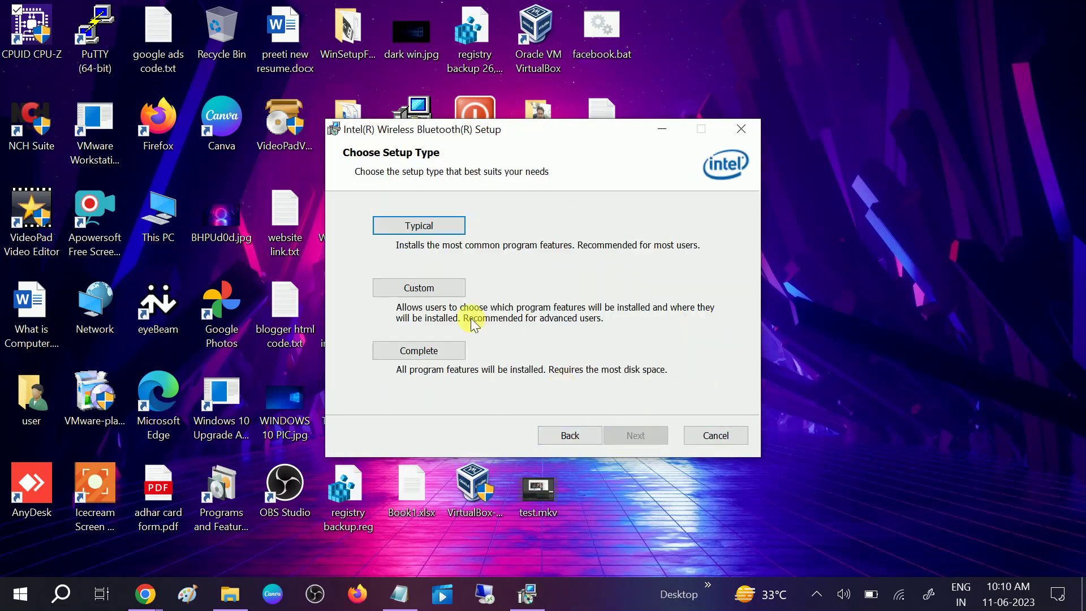
{"action": "left_click", "coordinate": [435, 353]}
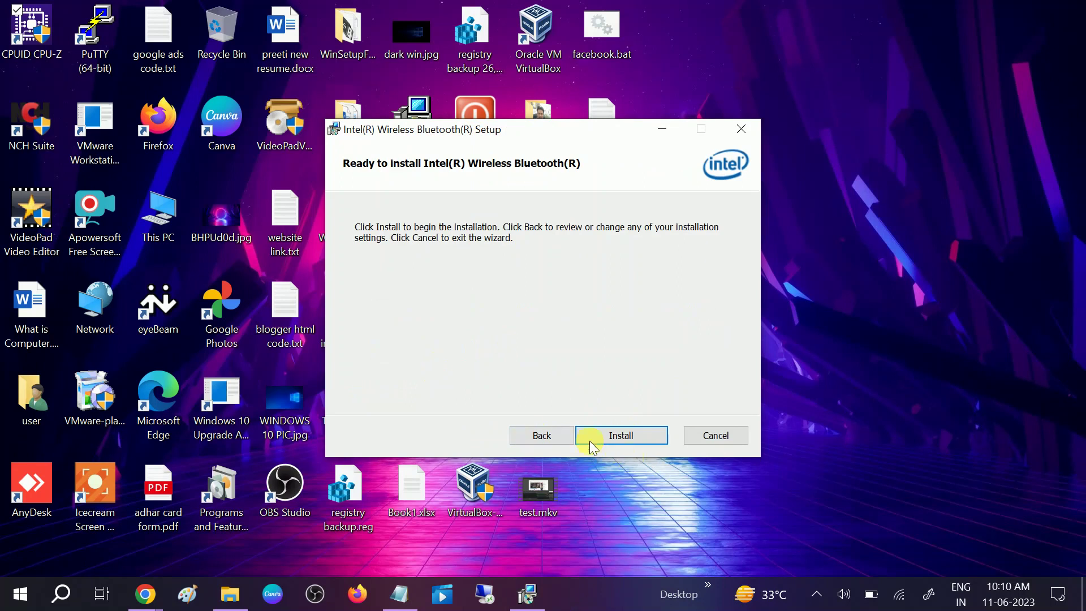
{"action": "left_click", "coordinate": [603, 432]}
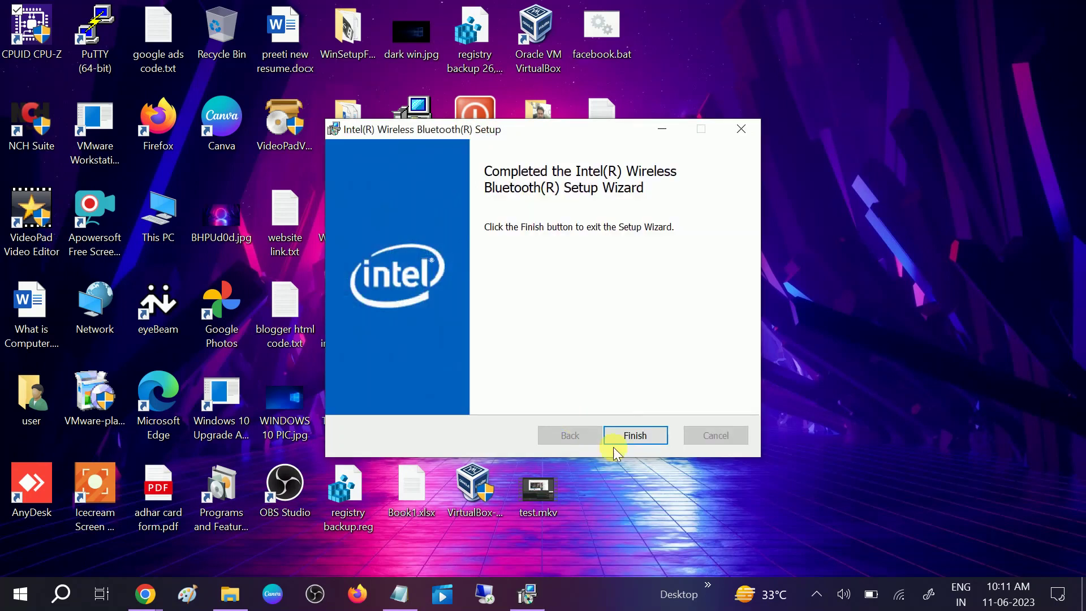
{"action": "left_click", "coordinate": [643, 435]}
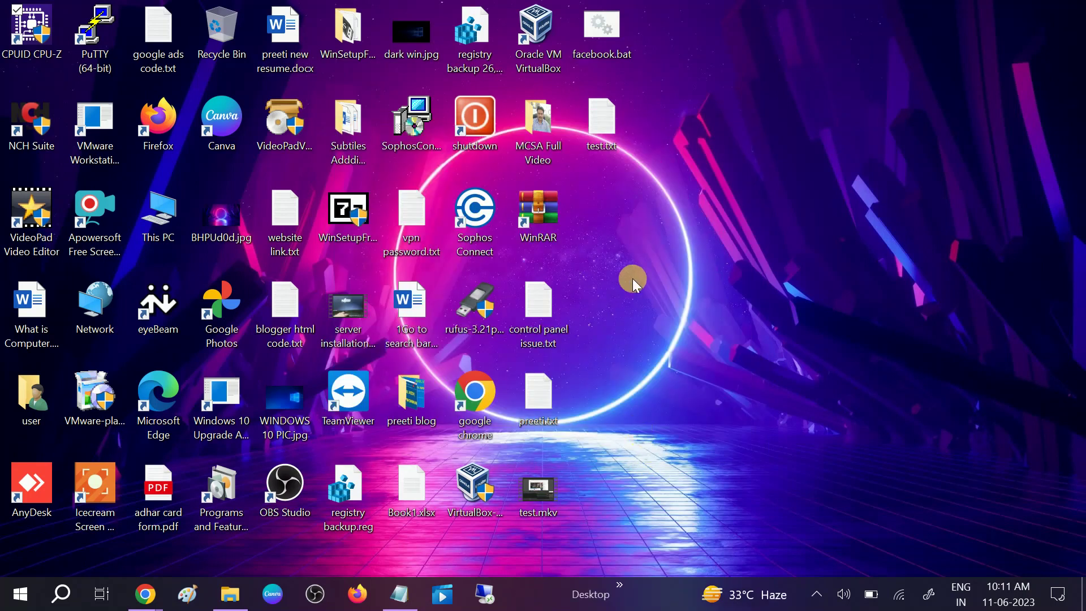
{"action": "left_click", "coordinate": [20, 591]}
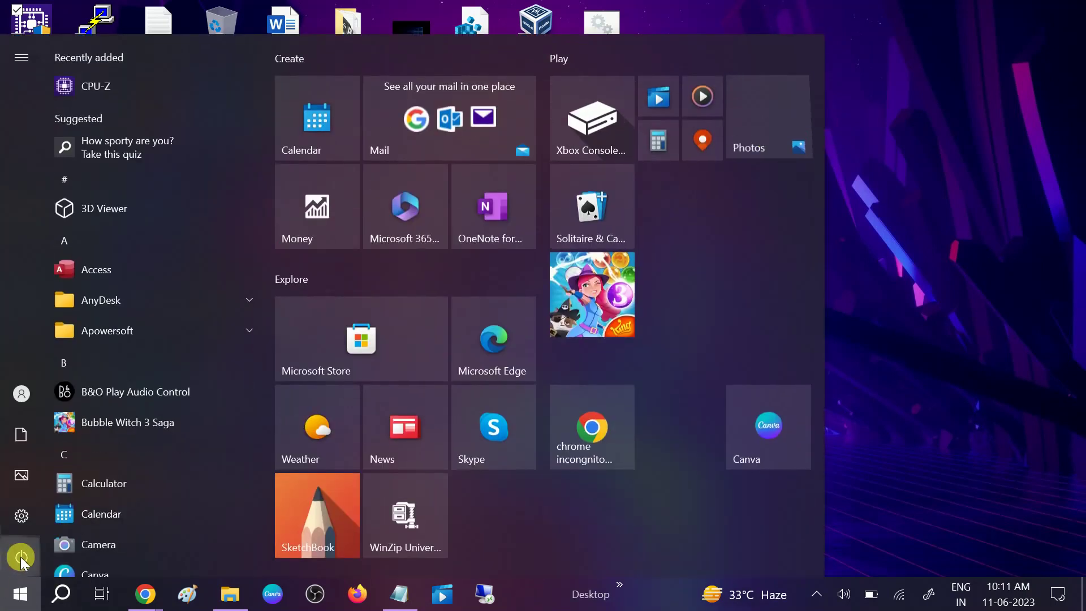
{"action": "left_click", "coordinate": [1004, 306]}
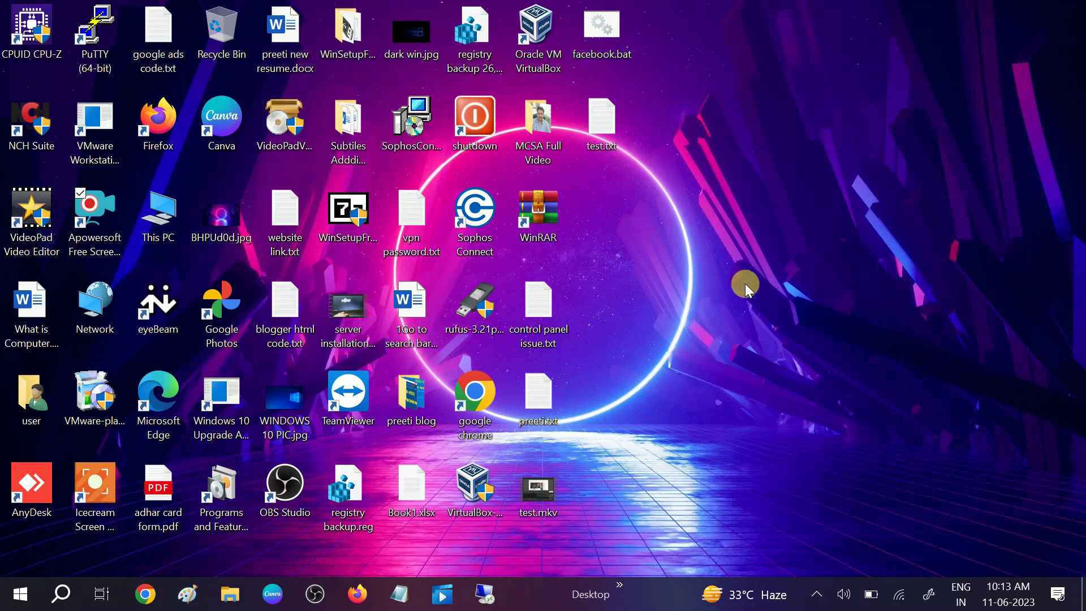
Search Windows for the Bluetooth and other devices settings, check the Bluetooth switch there and close the settings
{"action": "left_click", "coordinate": [62, 596]}
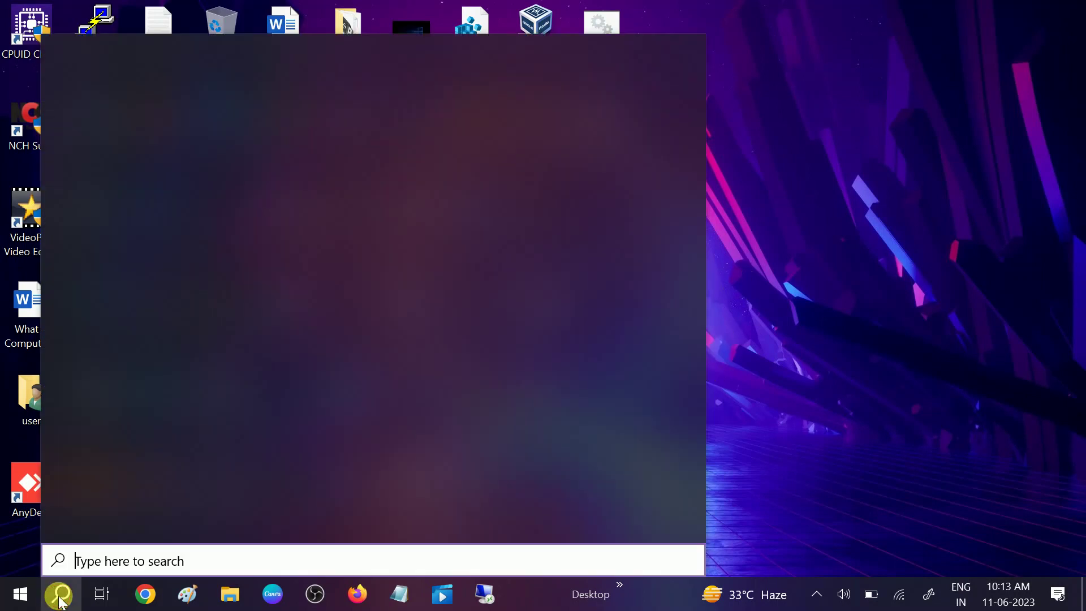
{"action": "type", "text": "blu"}
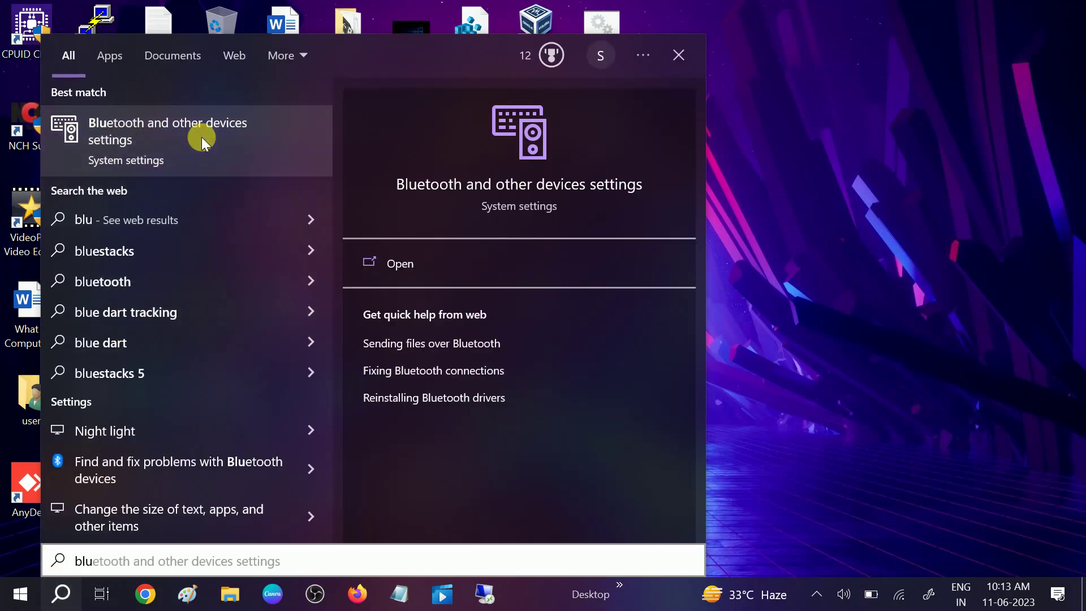
{"action": "left_click", "coordinate": [201, 137]}
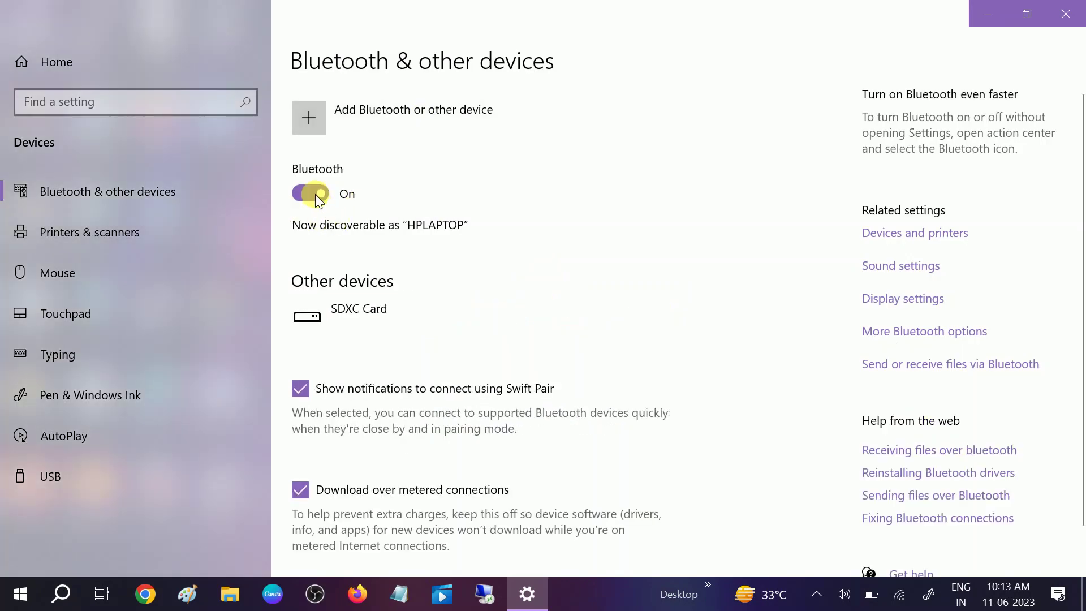
{"action": "left_click", "coordinate": [1066, 15]}
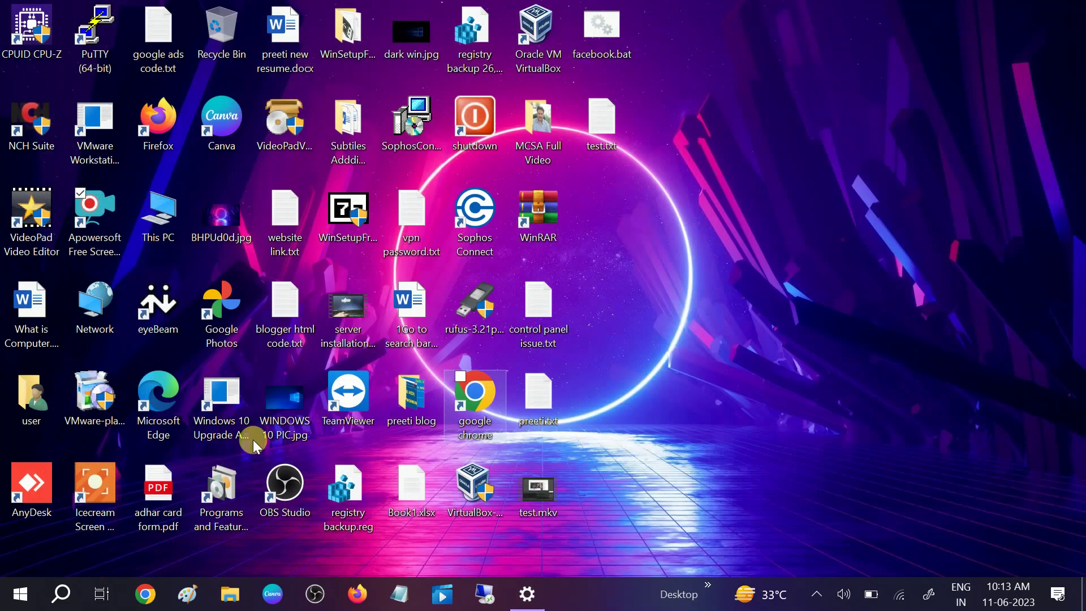
Search Windows for Device Manager, open it, move its window aside and expand the Bluetooth category
{"action": "left_click", "coordinate": [65, 595]}
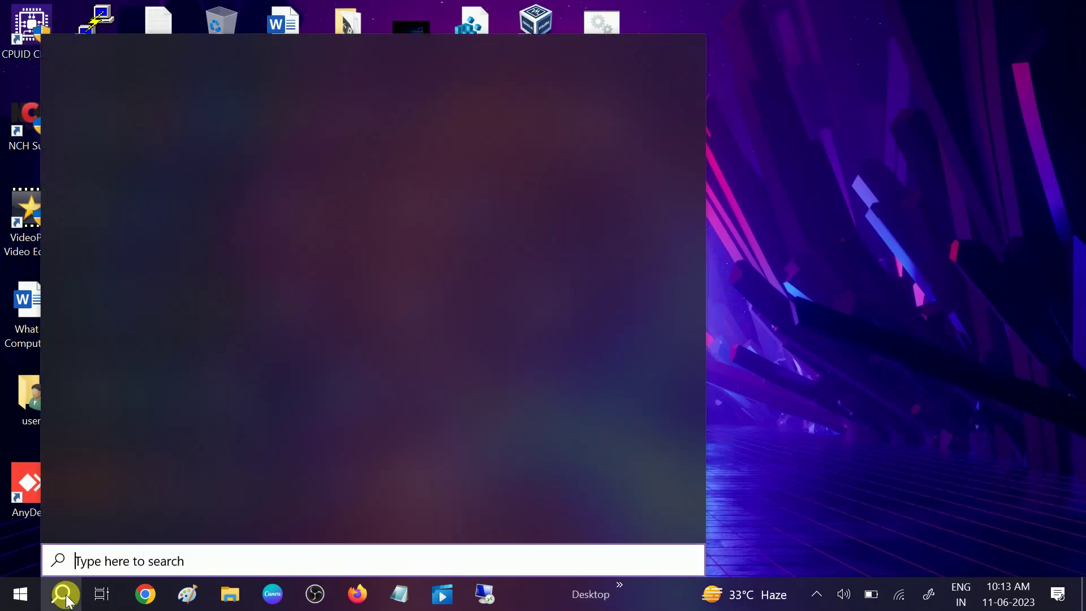
{"action": "type", "text": "devi"}
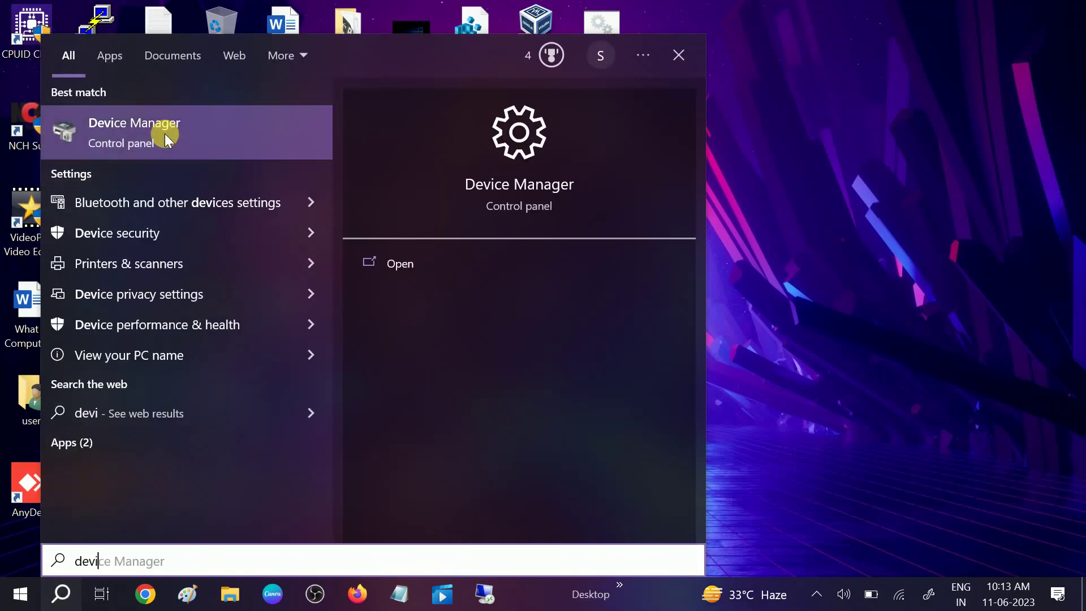
{"action": "left_click", "coordinate": [164, 131]}
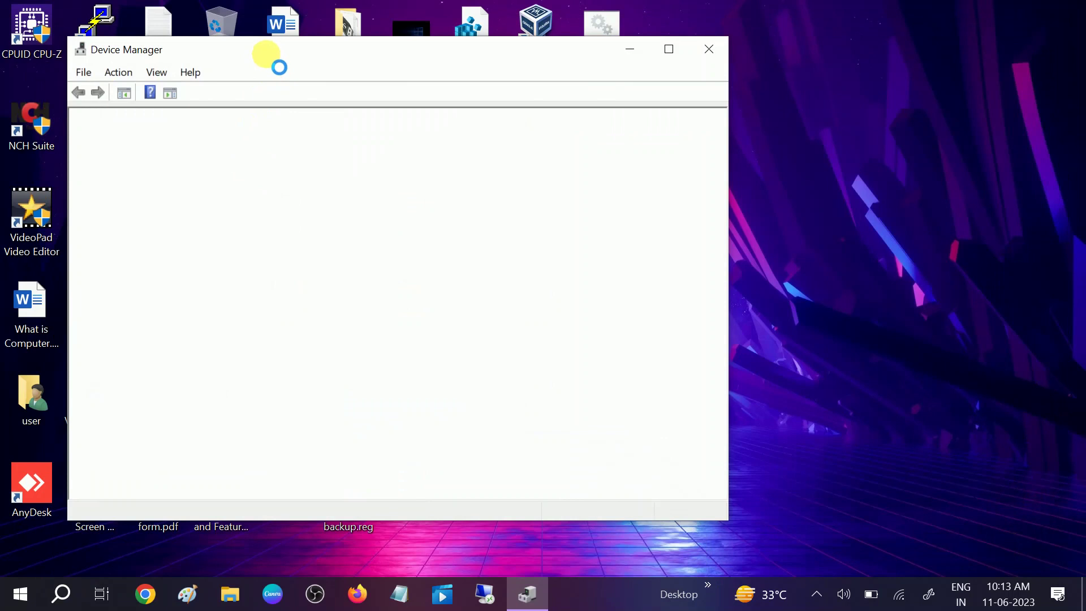
{"action": "left_click_drag", "start_coordinate": [267, 53], "coordinate": [515, 54]}
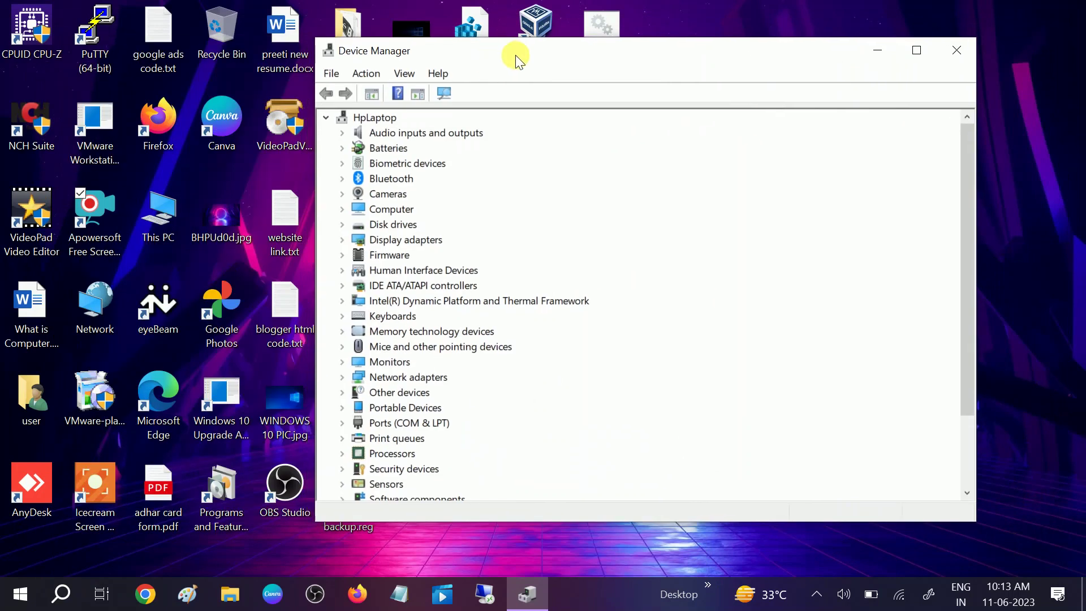
{"action": "left_click", "coordinate": [342, 179]}
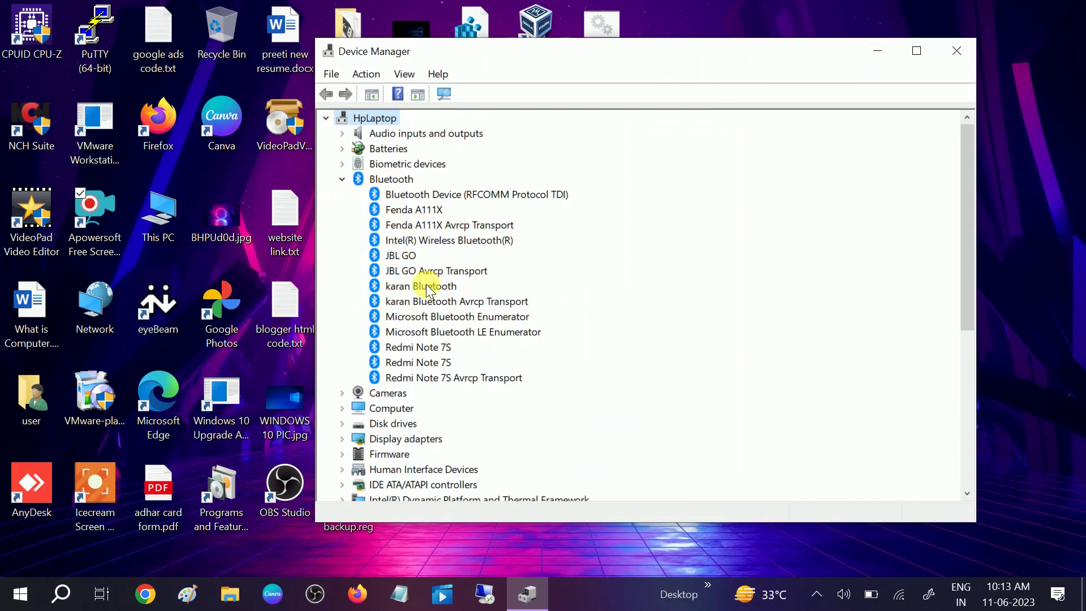
Run an automatic driver update for Intel(R) Wireless Bluetooth(R), close the update dialog and collapse the Bluetooth category
{"action": "left_click", "coordinate": [424, 241]}
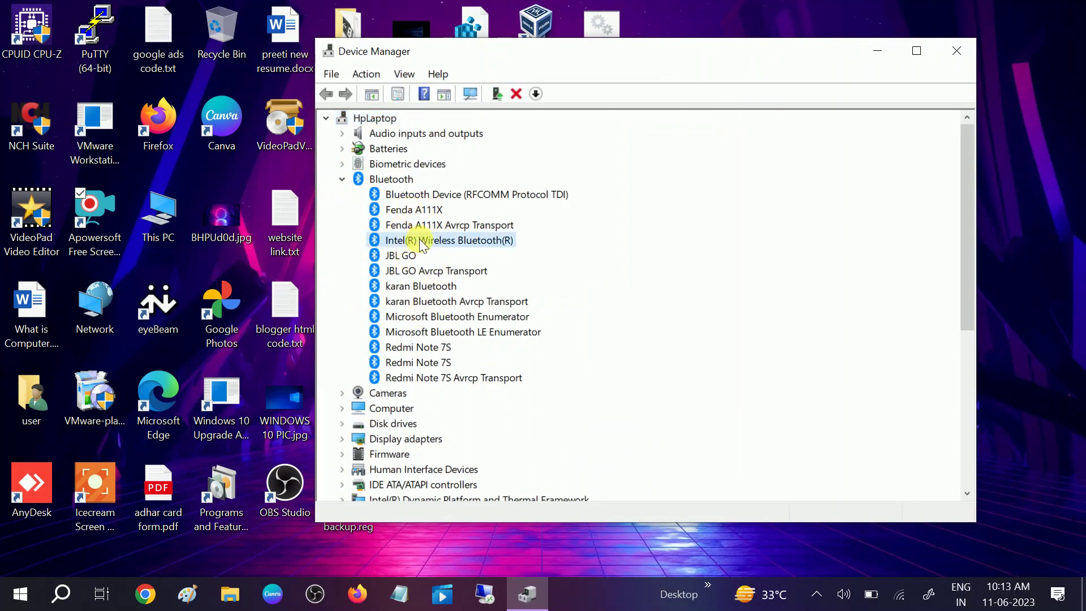
{"action": "right_click", "coordinate": [425, 241]}
{"action": "left_click", "coordinate": [474, 248]}
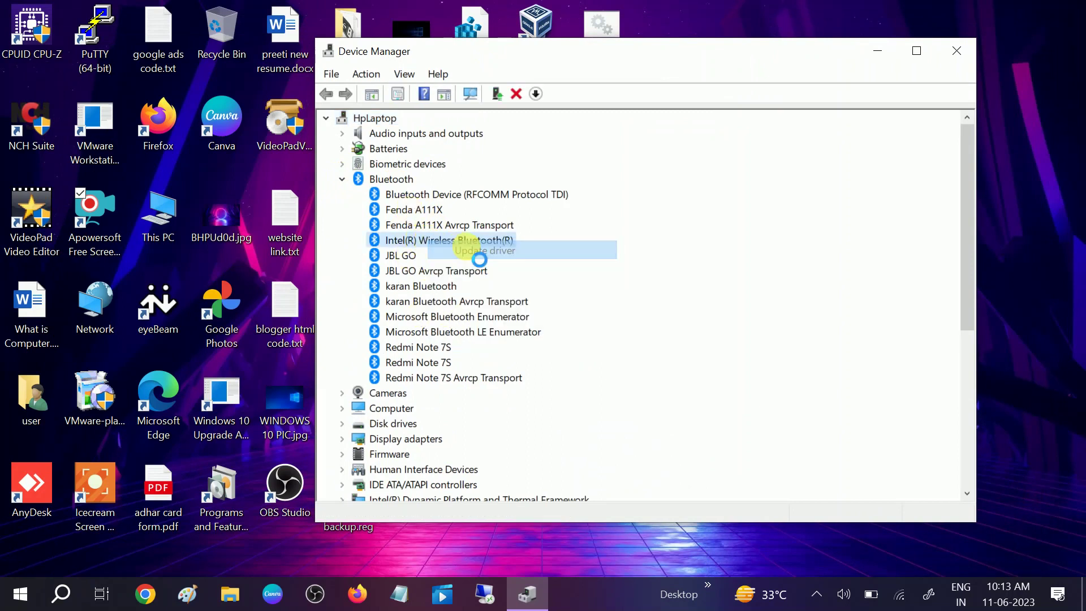
{"action": "left_click", "coordinate": [601, 242]}
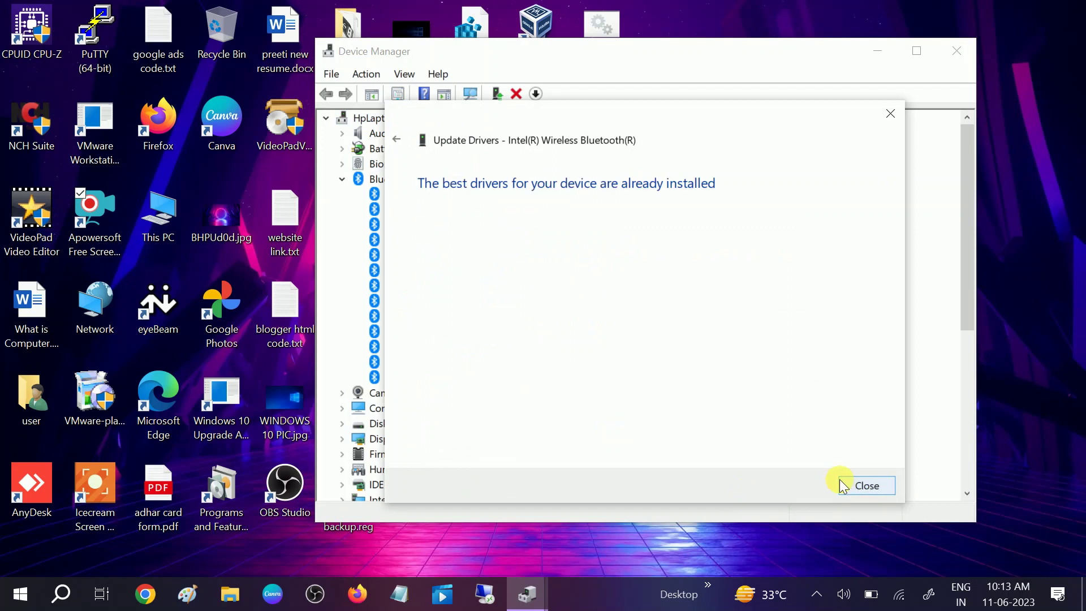
{"action": "left_click", "coordinate": [864, 485]}
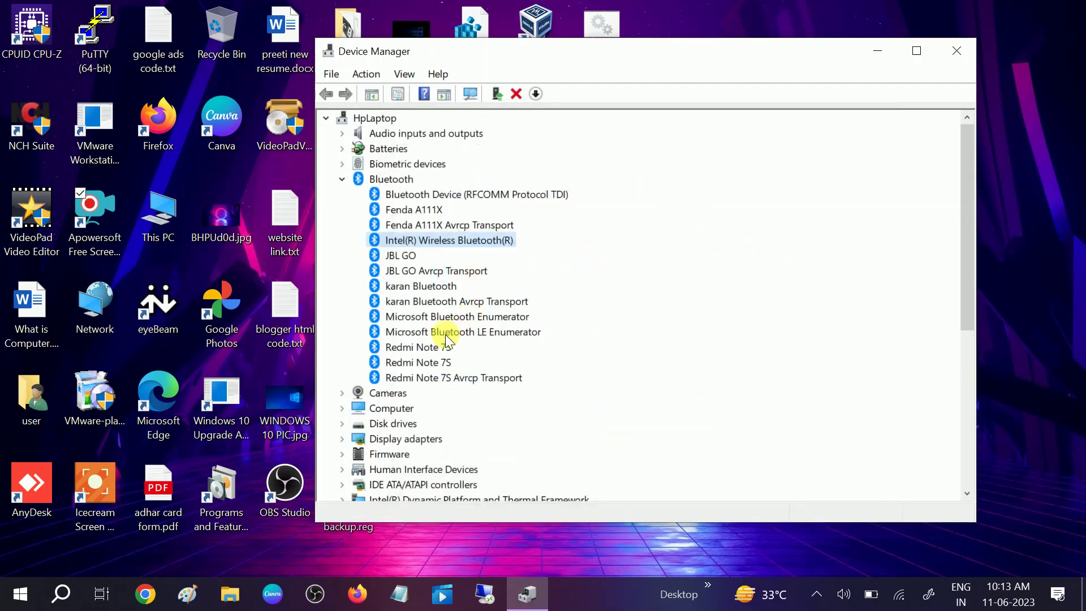
{"action": "left_click", "coordinate": [342, 180]}
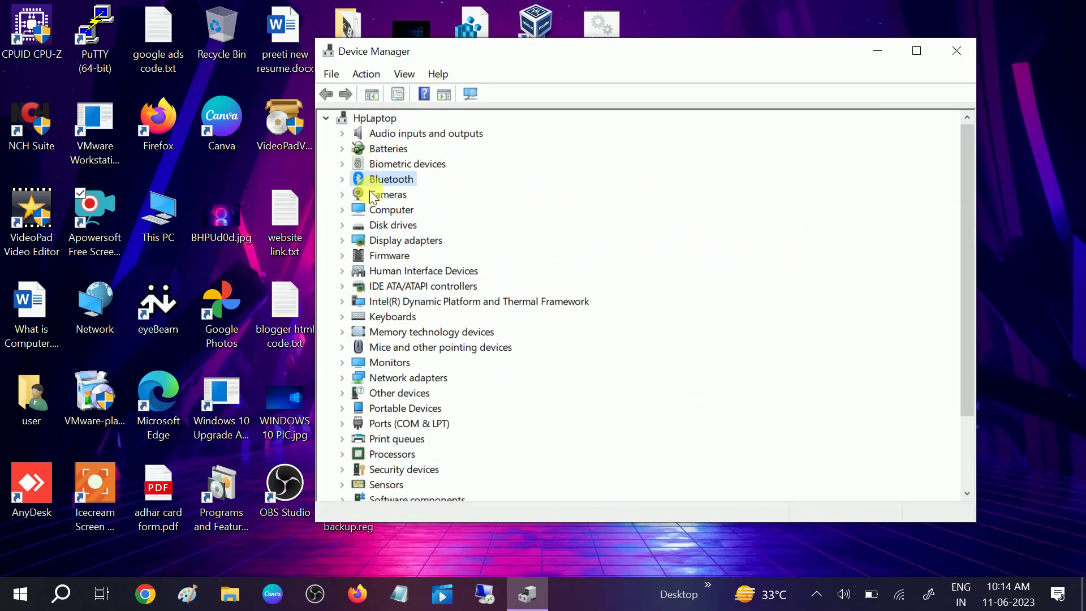
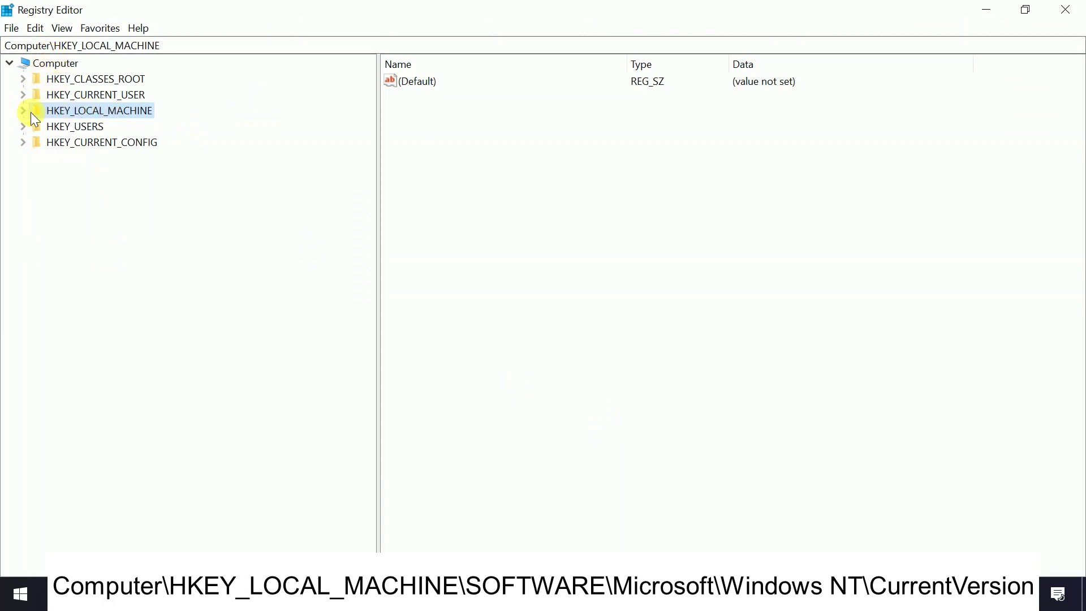
In Registry Editor, go to the key HKEY_LOCAL_MACHINE\SOFTWARE\Microsoft\Windows NT\CurrentVersion
{"action": "double_click", "coordinate": [59, 111]}
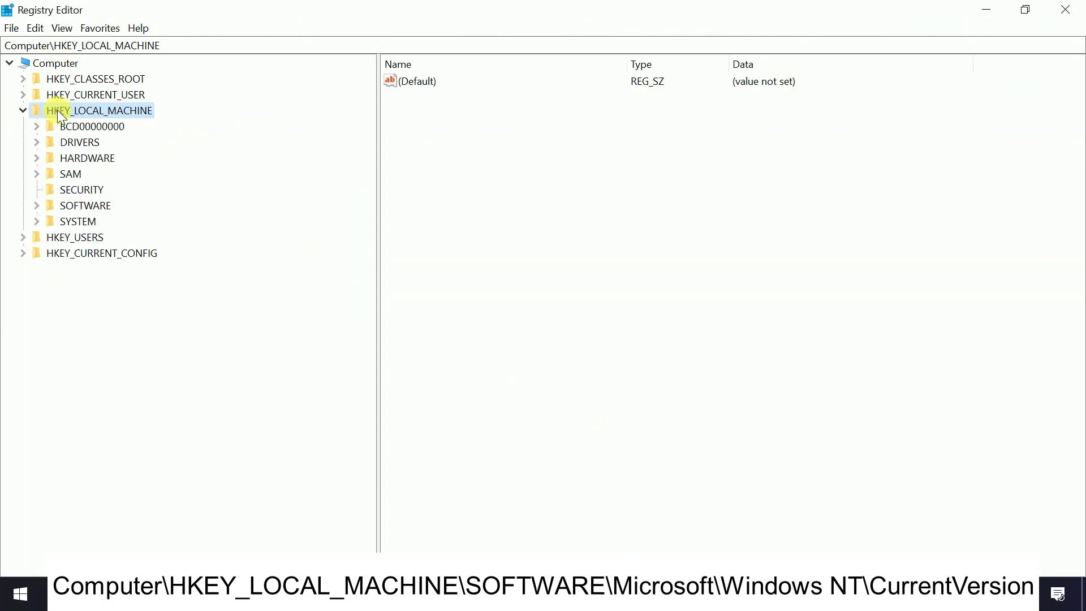
{"action": "left_click", "coordinate": [76, 206]}
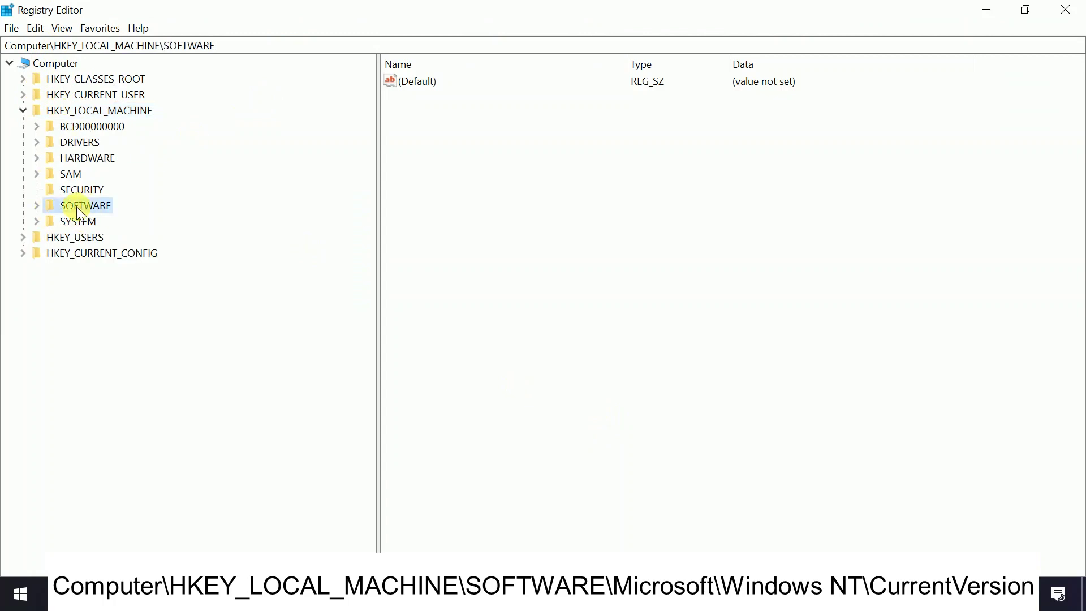
{"action": "left_click", "coordinate": [40, 205]}
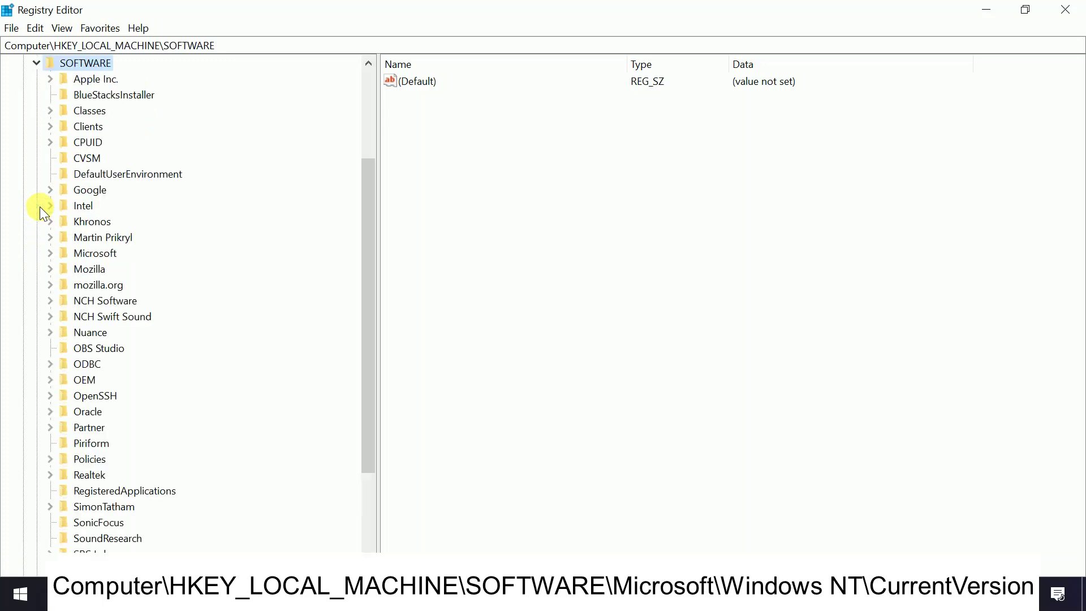
{"action": "left_click_drag", "start_coordinate": [371, 202], "coordinate": [369, 232]}
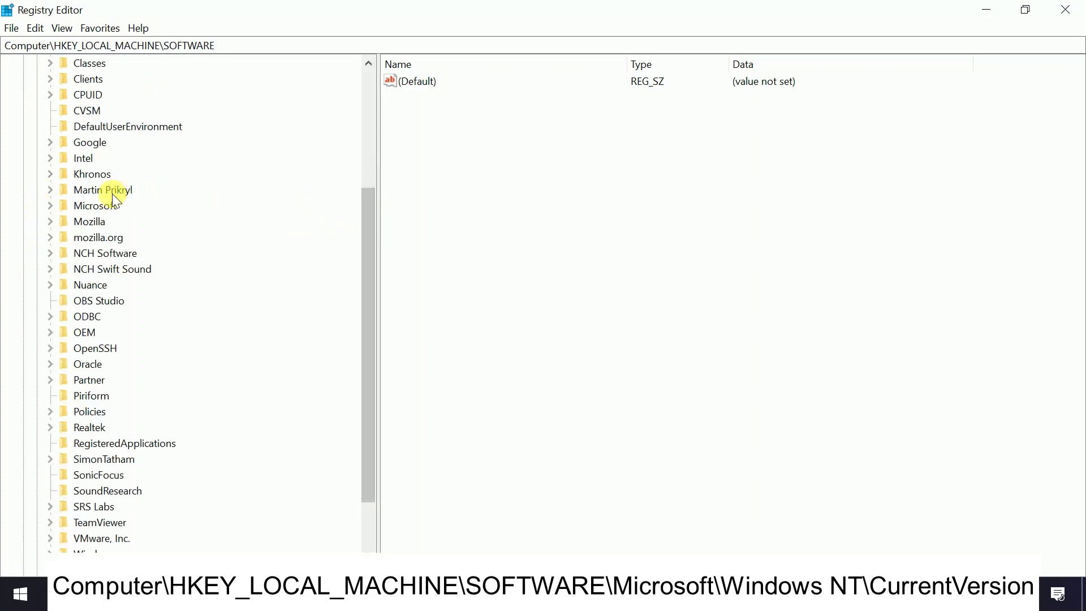
{"action": "double_click", "coordinate": [85, 206]}
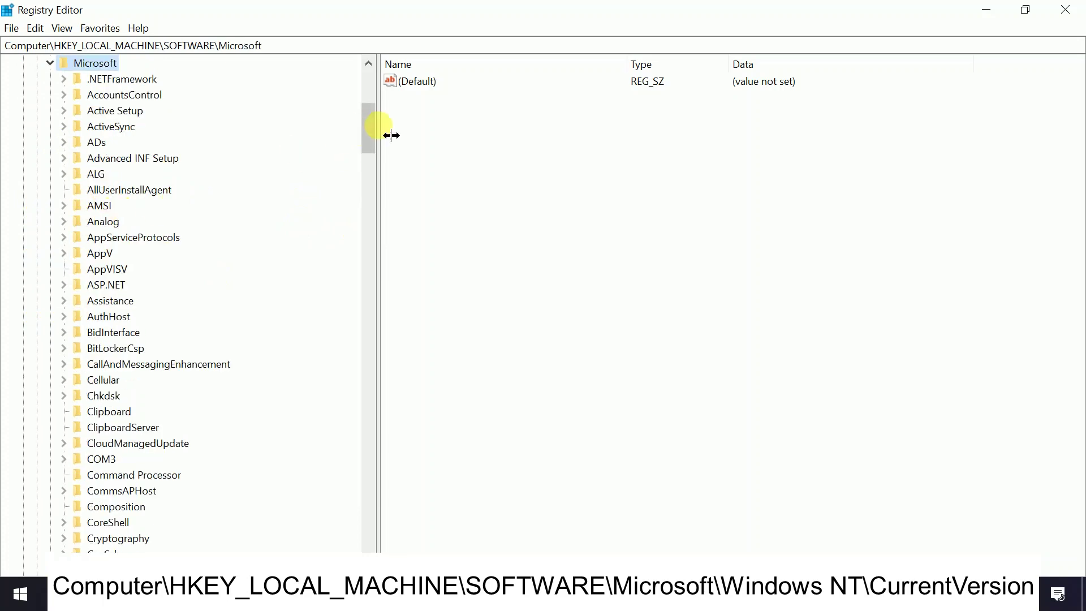
{"action": "left_click_drag", "start_coordinate": [367, 126], "coordinate": [337, 488]}
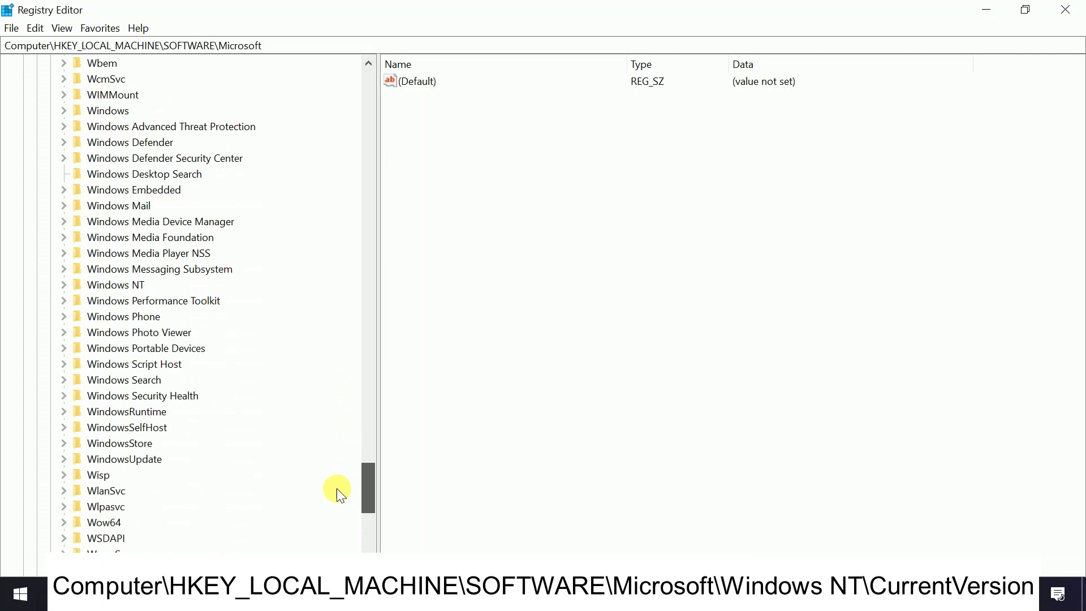
{"action": "left_click", "coordinate": [107, 285]}
{"action": "double_click", "coordinate": [107, 284]}
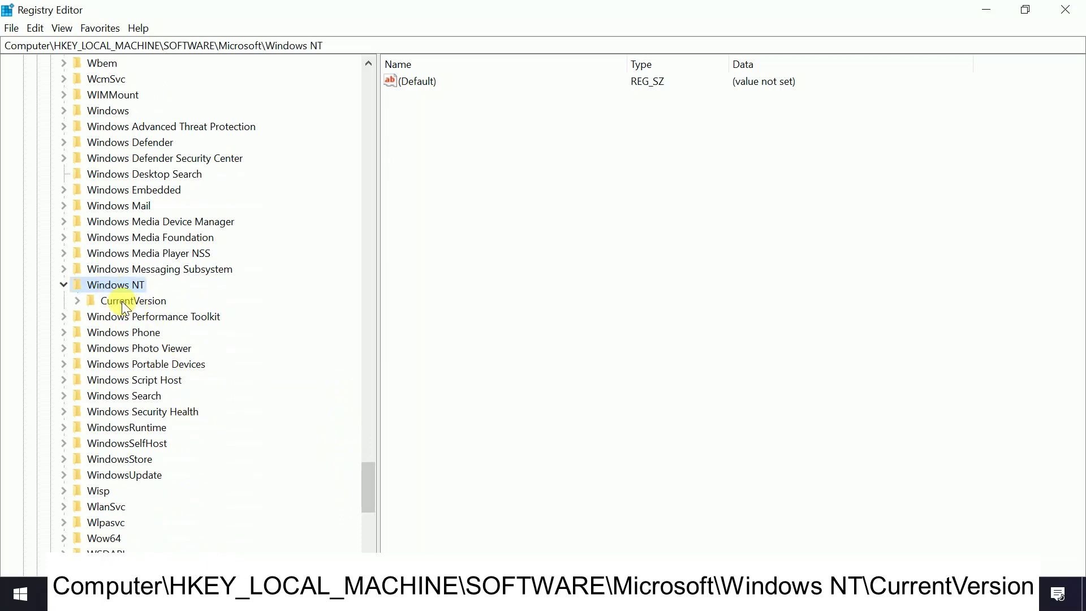
{"action": "double_click", "coordinate": [124, 301]}
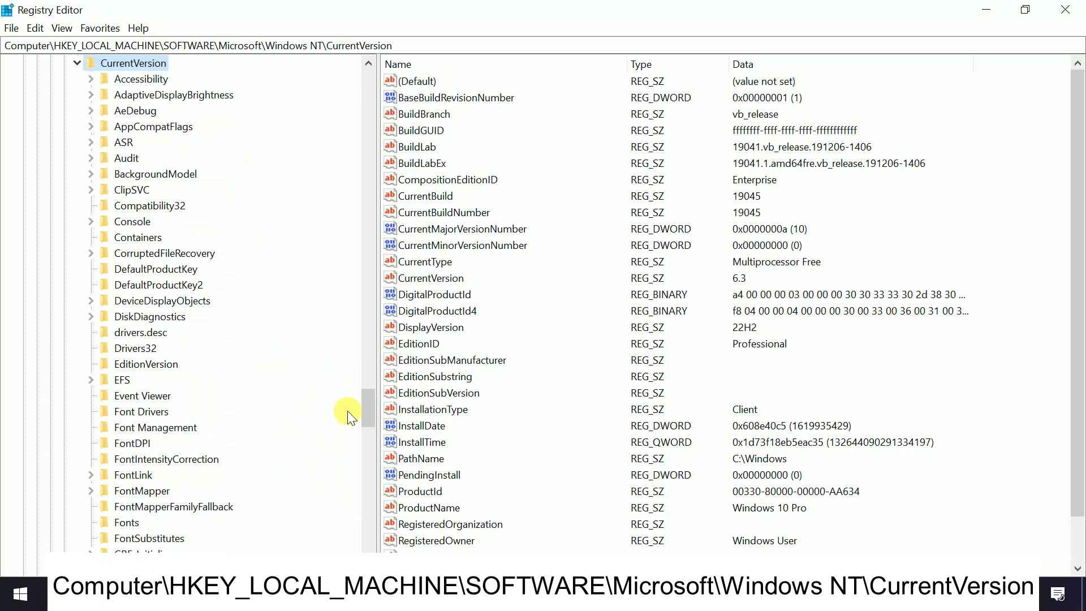
{"action": "left_click_drag", "start_coordinate": [366, 406], "coordinate": [372, 389]}
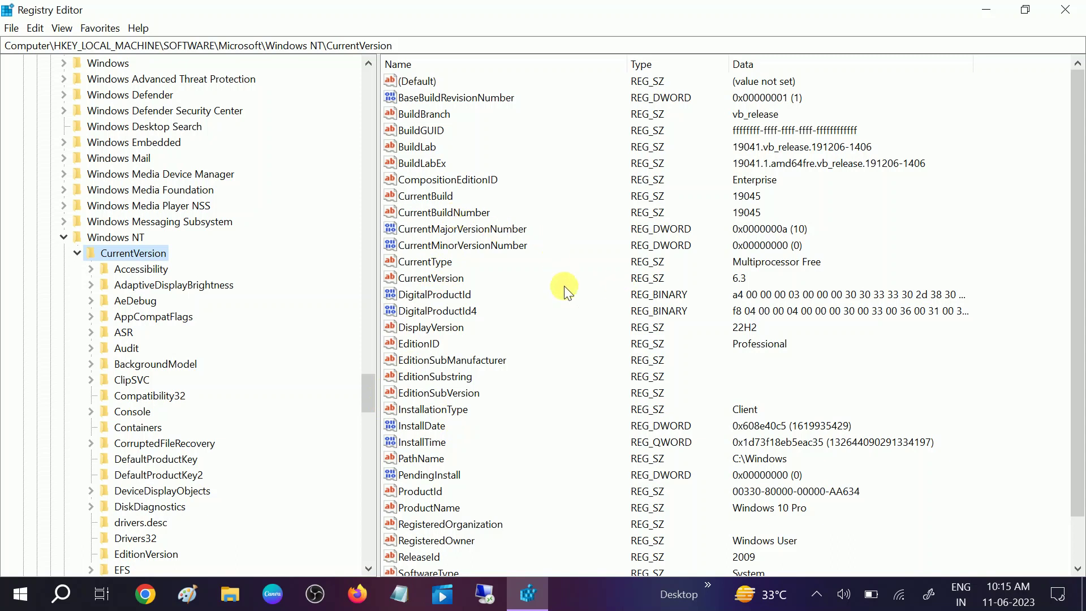
Try to set the CurrentVersion string's value data to 6.2, cancel the edit and close Registry Editor
{"action": "right_click", "coordinate": [443, 277]}
{"action": "left_click", "coordinate": [487, 290]}
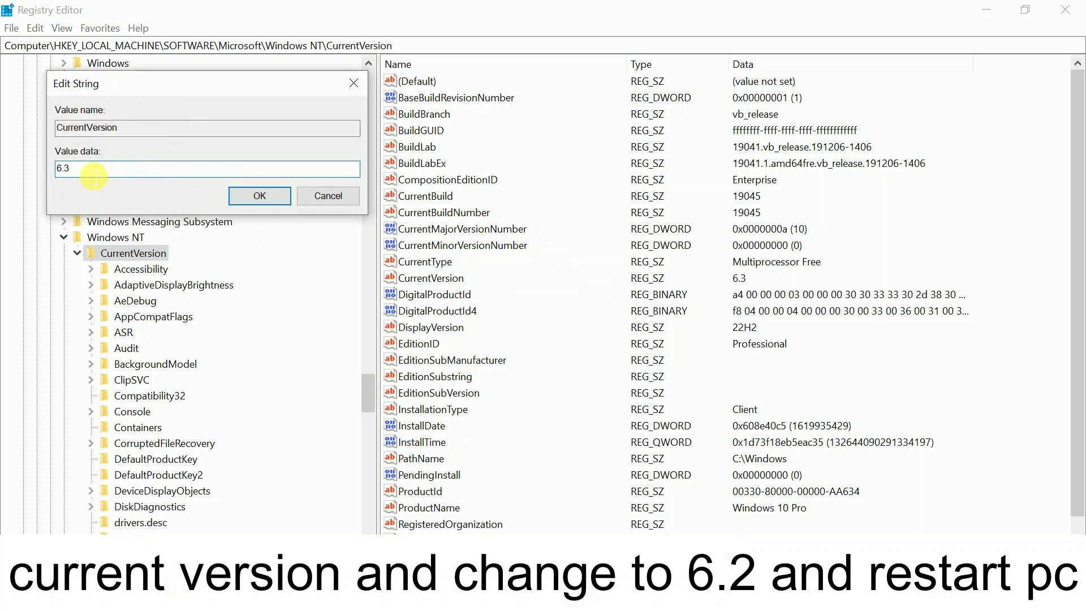
{"action": "type", "text": "2"}
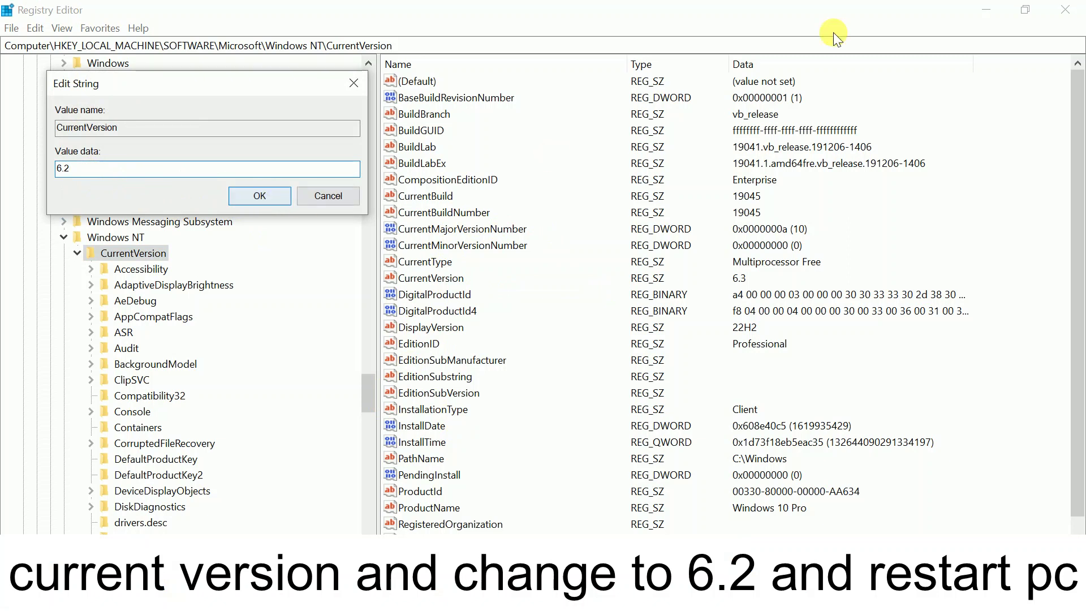
{"action": "left_click", "coordinate": [335, 195]}
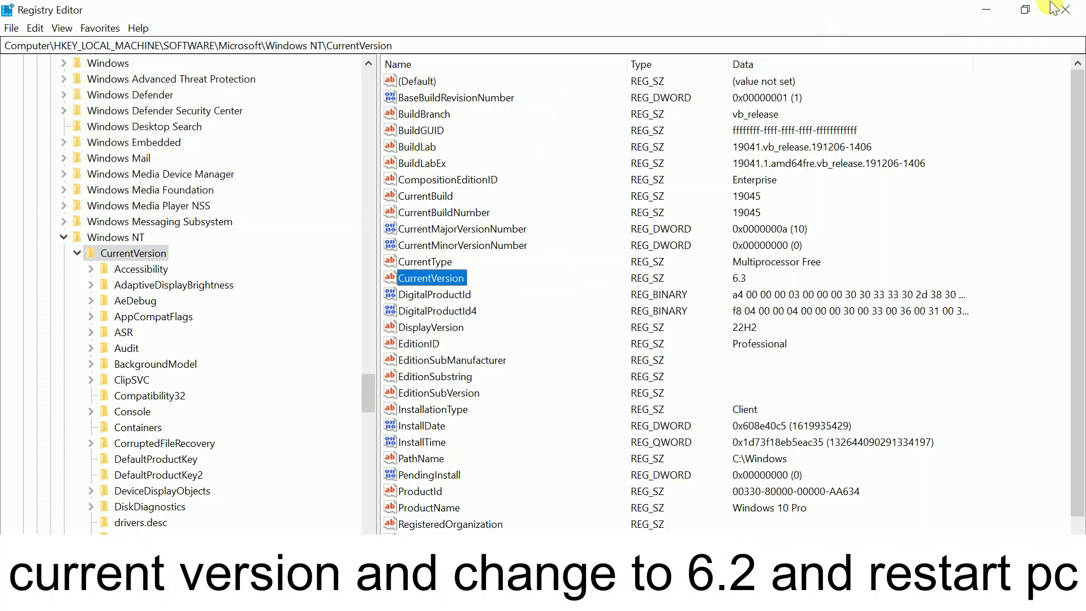
{"action": "left_click", "coordinate": [1065, 9]}
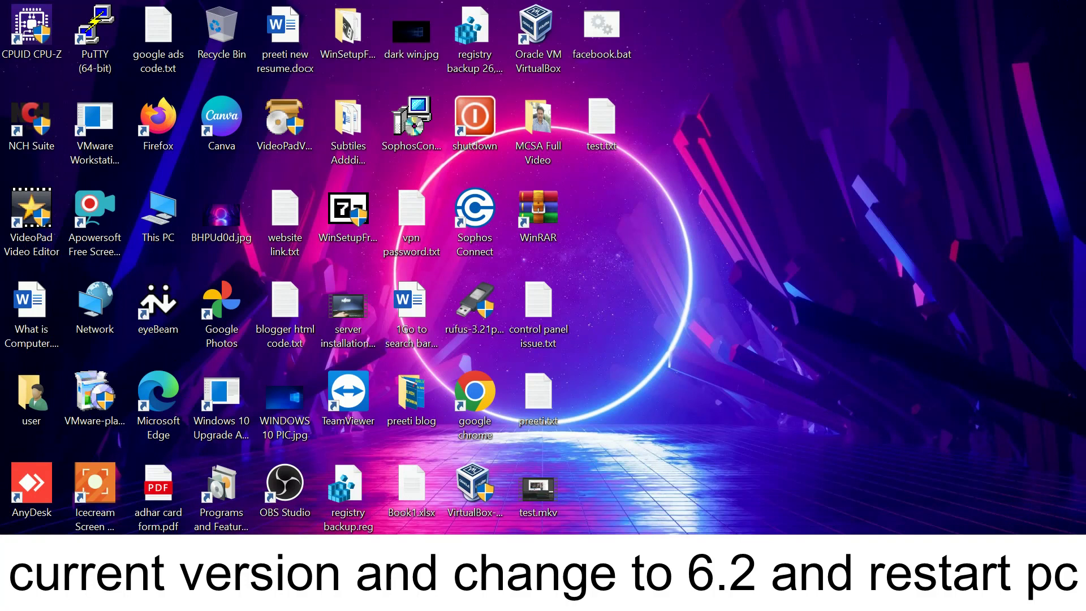
Look at the Restart option among the Start power choices and dismiss it without restarting the PC
{"action": "left_click", "coordinate": [21, 594]}
{"action": "left_click", "coordinate": [34, 557]}
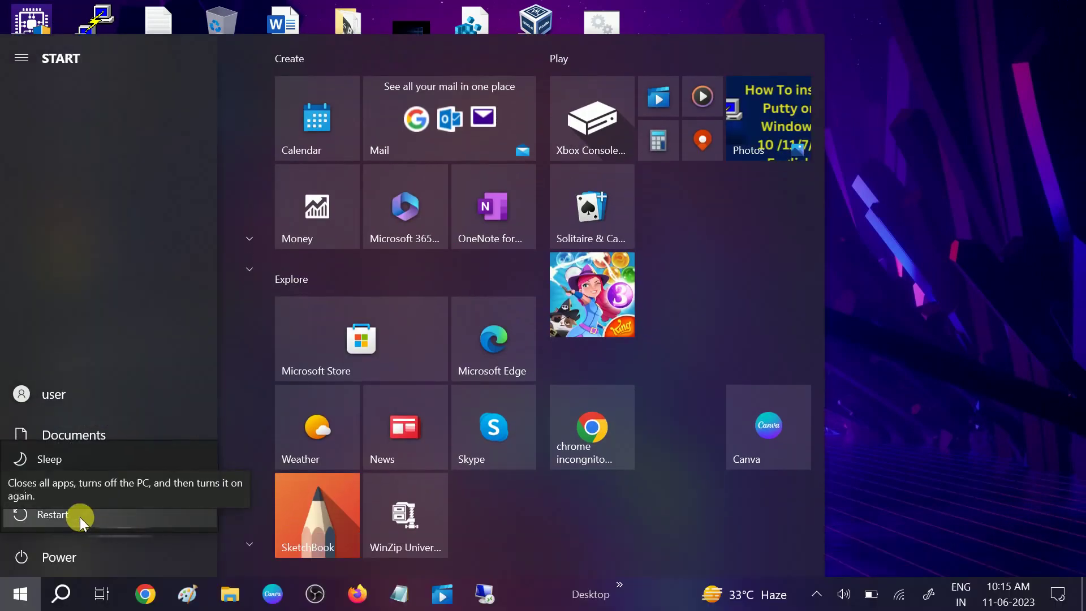
{"action": "left_click", "coordinate": [977, 284]}
{"action": "left_click", "coordinate": [977, 284]}
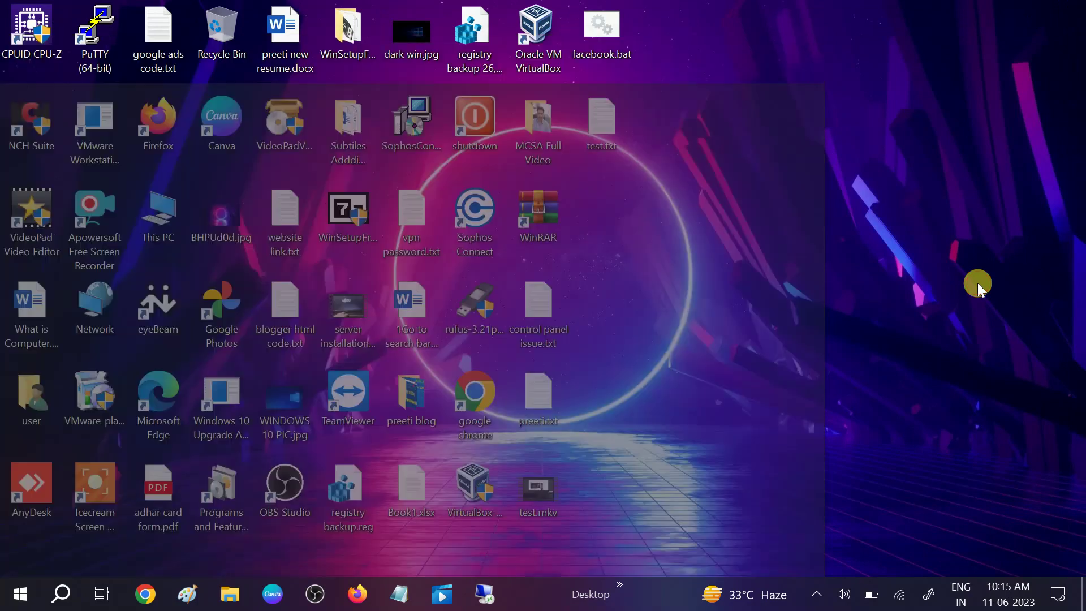
Switch to File Explorer and go to the folder C:\Windows\System32
{"action": "left_click", "coordinate": [222, 595]}
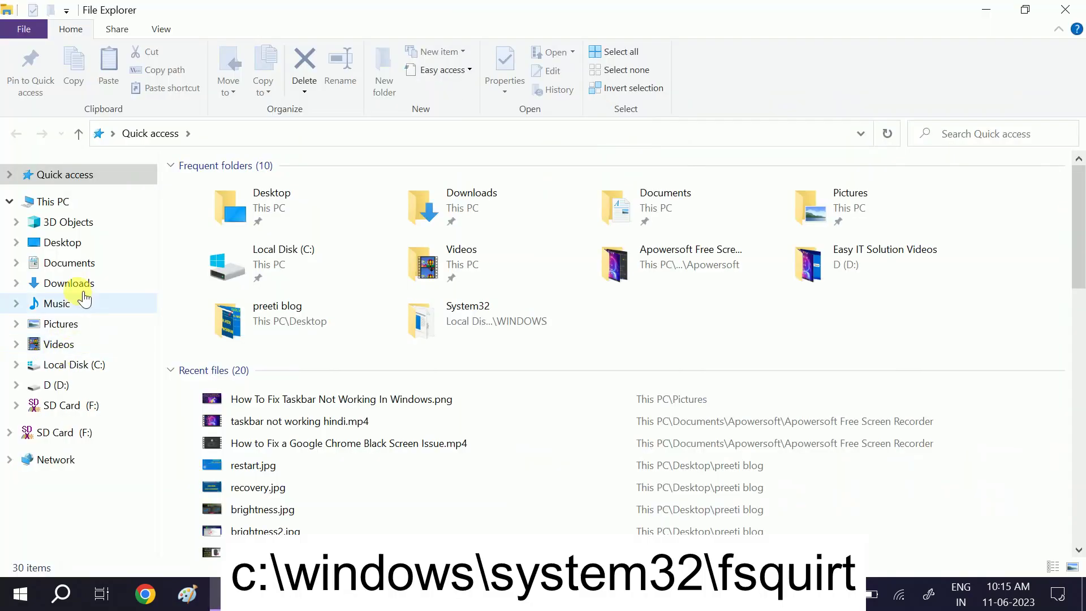
{"action": "left_click", "coordinate": [64, 205]}
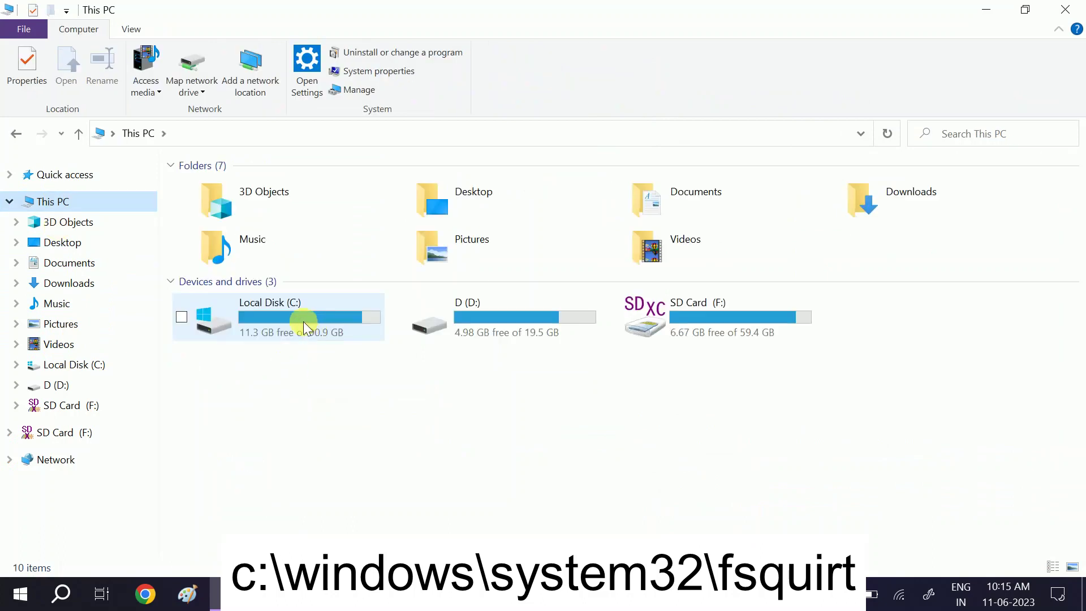
{"action": "double_click", "coordinate": [299, 318]}
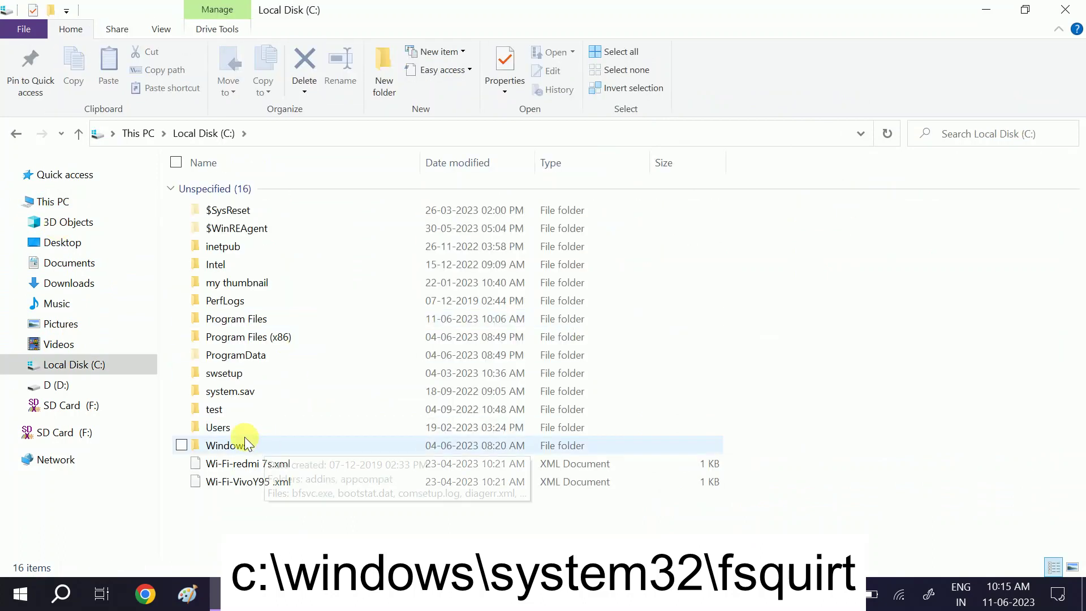
{"action": "left_click", "coordinate": [242, 445]}
{"action": "double_click", "coordinate": [242, 445]}
{"action": "left_click", "coordinate": [232, 389]}
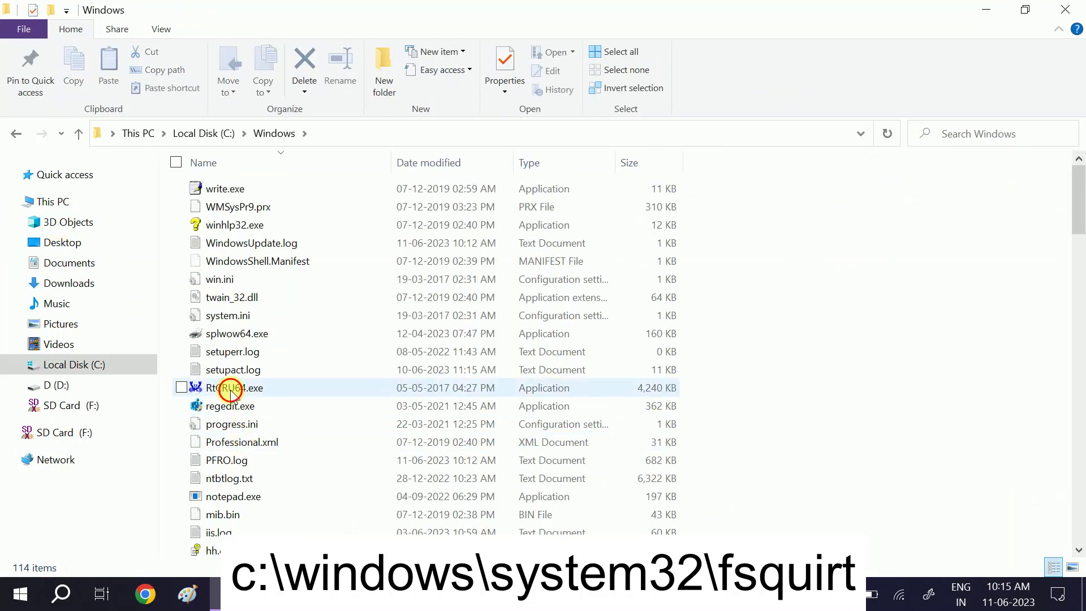
{"action": "scroll", "coordinate": [232, 396], "scroll_direction": "up", "scroll_amount": 8}
{"action": "left_click", "coordinate": [248, 256]}
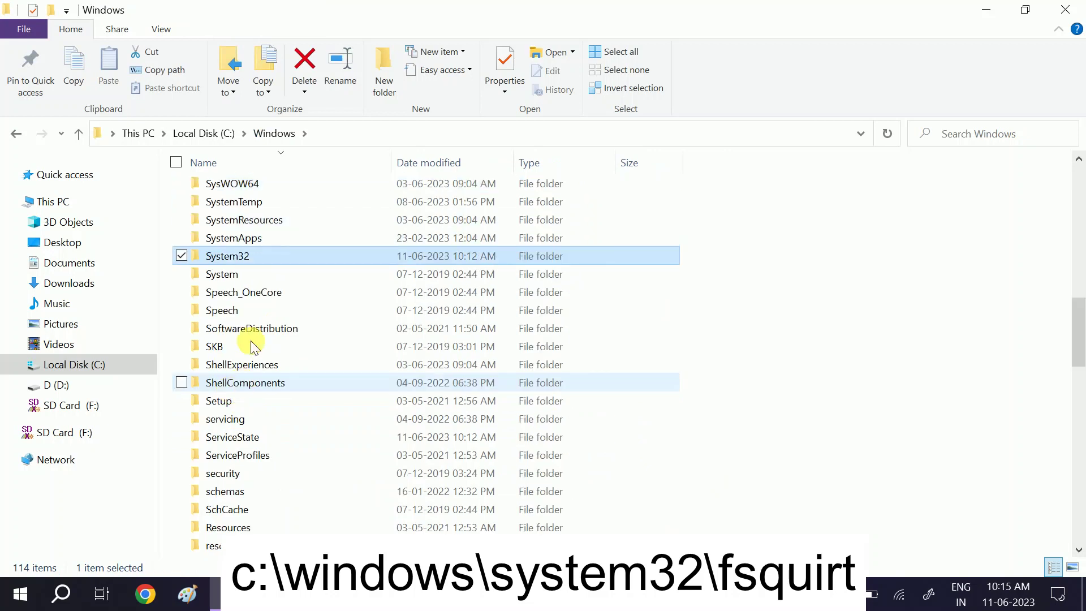
{"action": "double_click", "coordinate": [249, 256]}
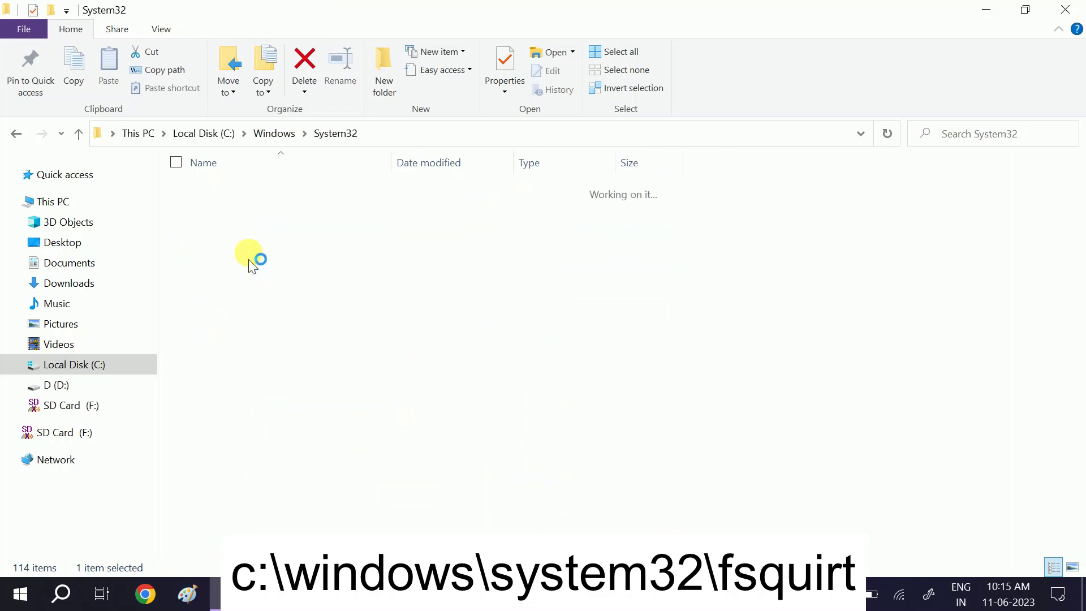
Search the System32 folder for fsquirt
{"action": "left_click", "coordinate": [968, 139]}
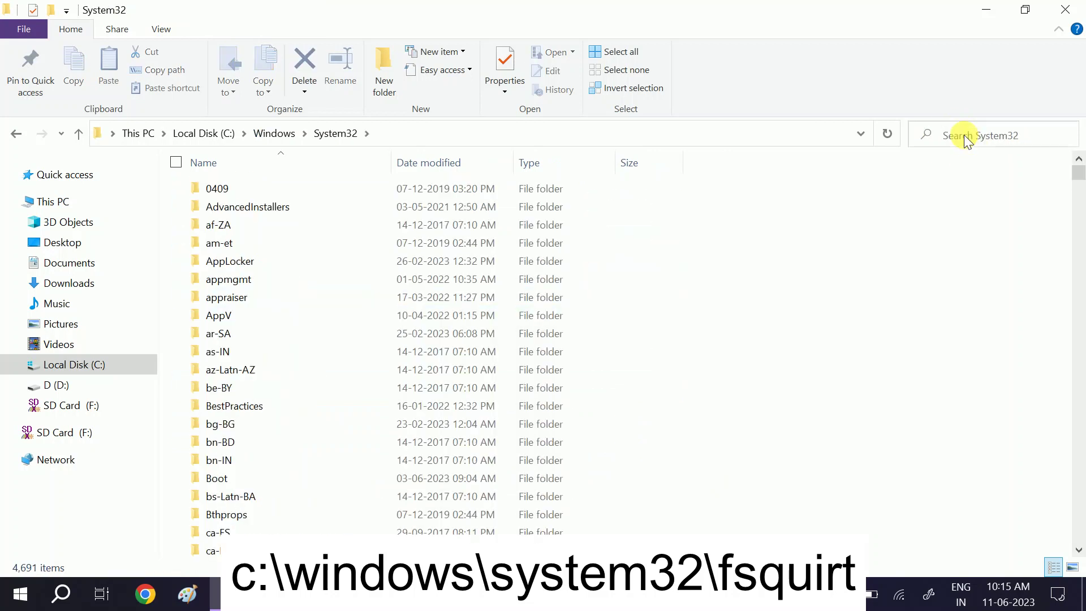
{"action": "type", "text": "fs"}
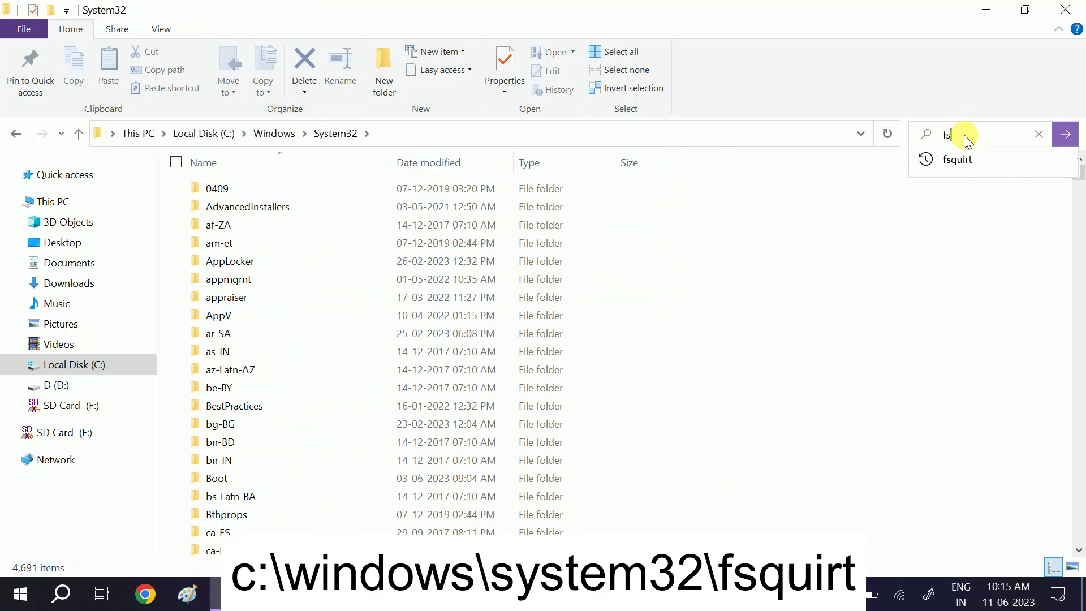
{"action": "left_click", "coordinate": [962, 161]}
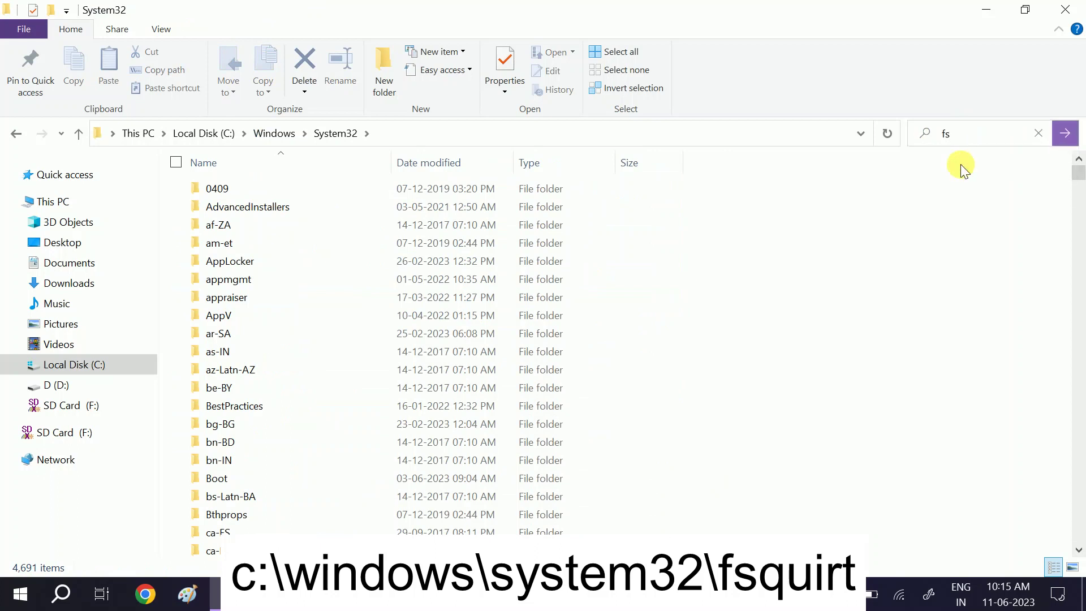
{"action": "left_click", "coordinate": [976, 134]}
{"action": "left_click", "coordinate": [961, 160]}
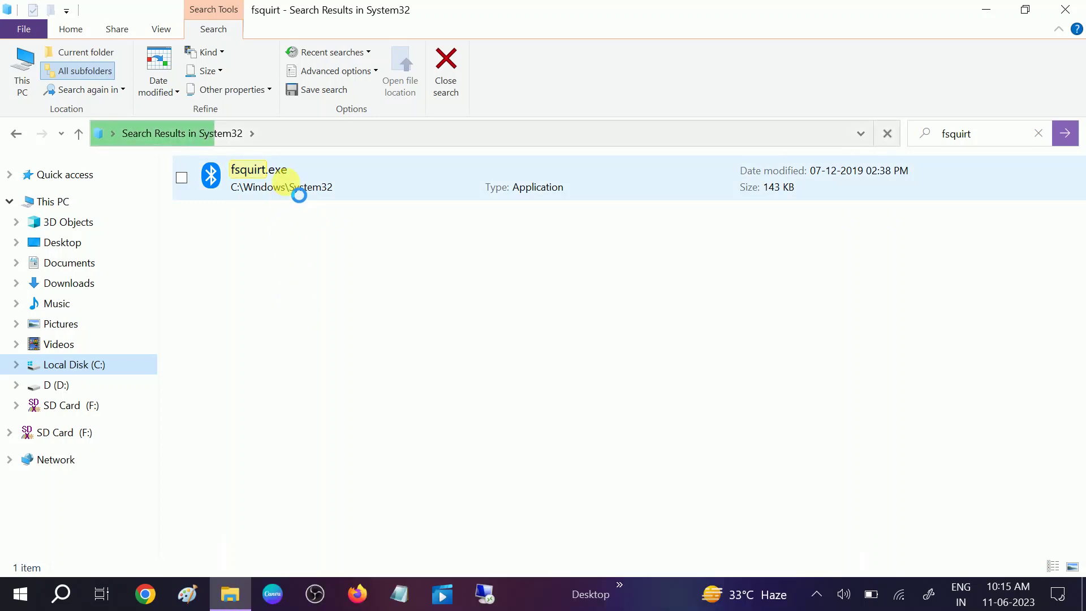
Create a desktop shortcut to fsquirt.exe and minimize File Explorer
{"action": "left_click", "coordinate": [283, 231]}
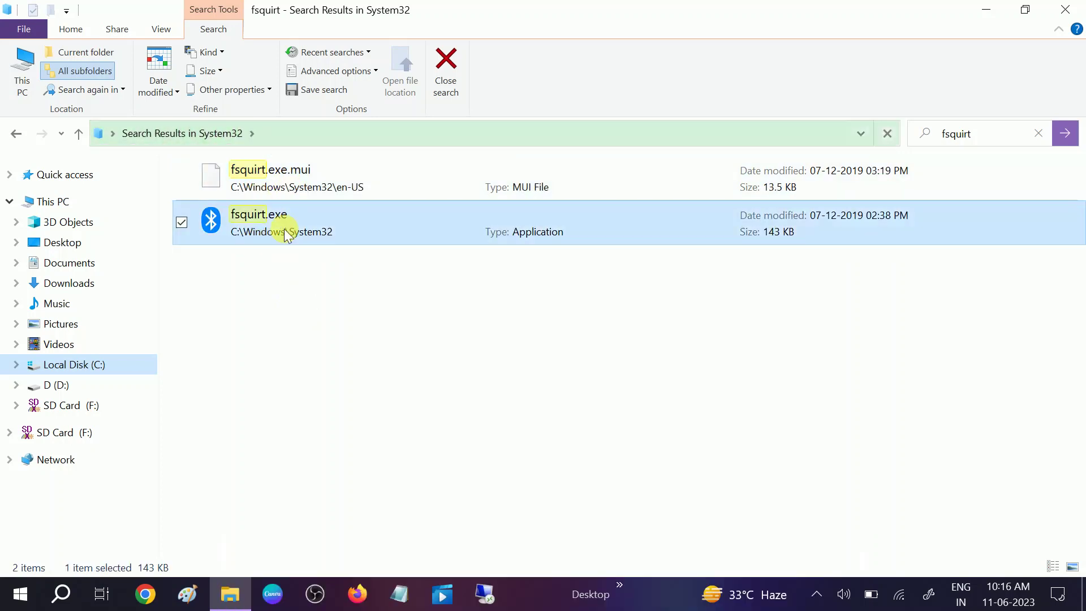
{"action": "right_click", "coordinate": [283, 230]}
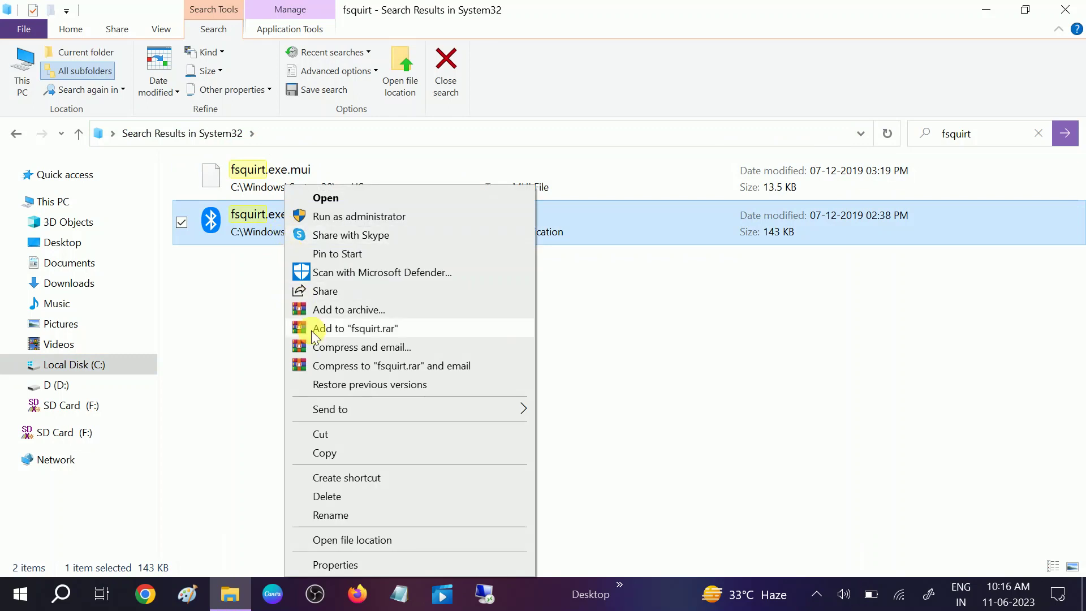
{"action": "mouse_move", "coordinate": [334, 410]}
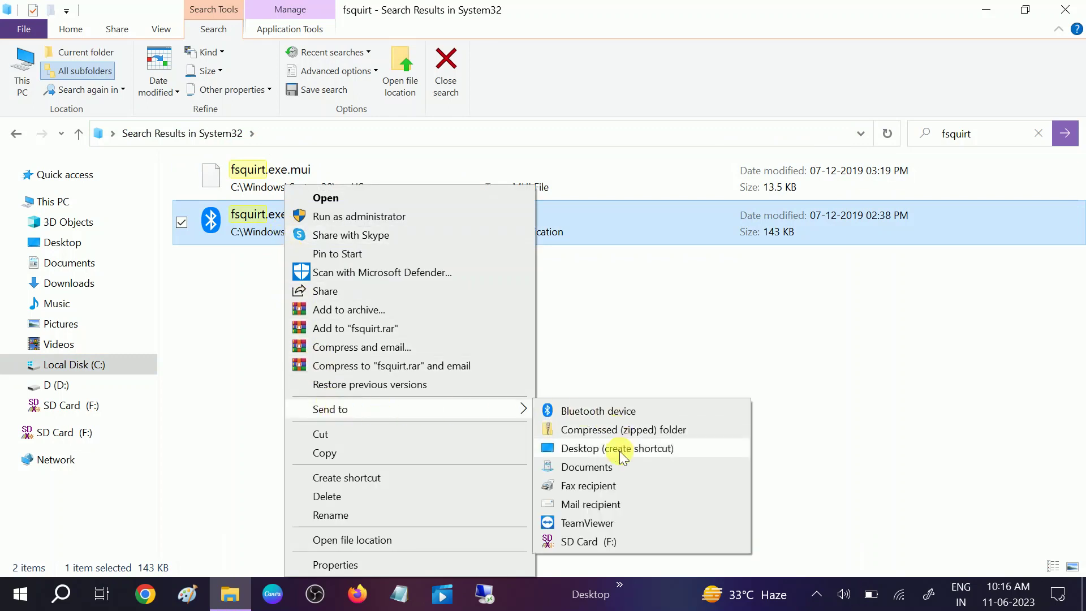
{"action": "left_click", "coordinate": [622, 449]}
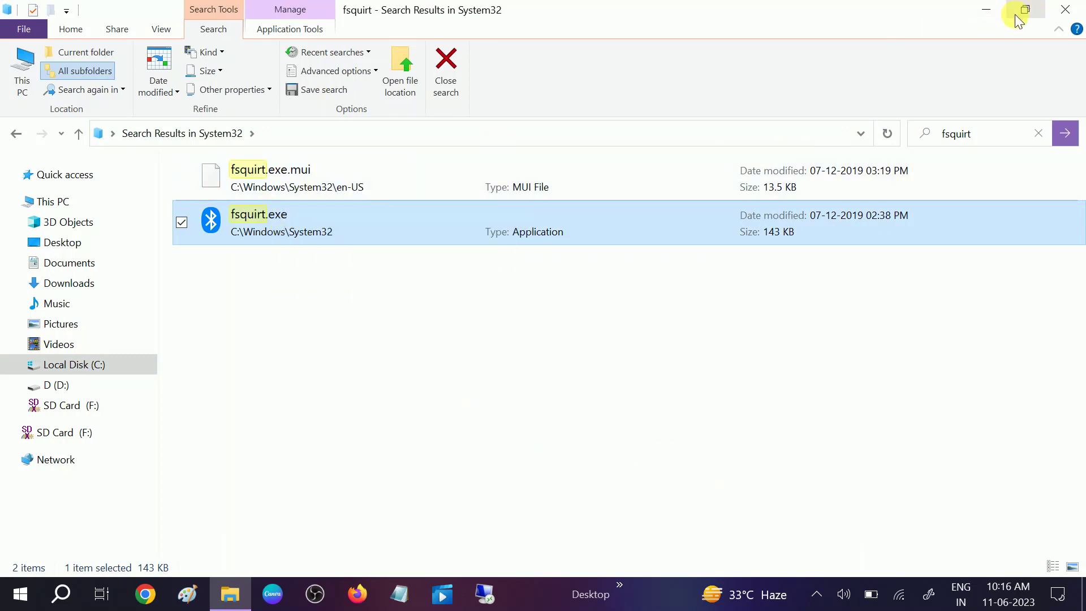
{"action": "left_click", "coordinate": [1000, 11]}
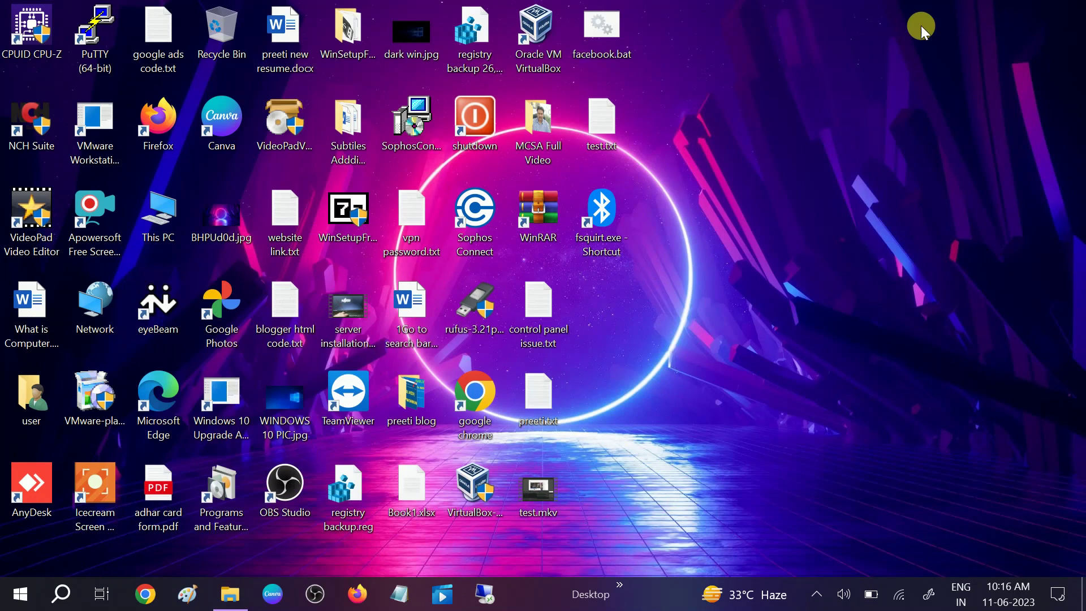
Launch Bluetooth File Transfer from the fsquirt.exe shortcut, view the devices for sending files, cancel the wizard and refresh the desktop
{"action": "double_click", "coordinate": [602, 229]}
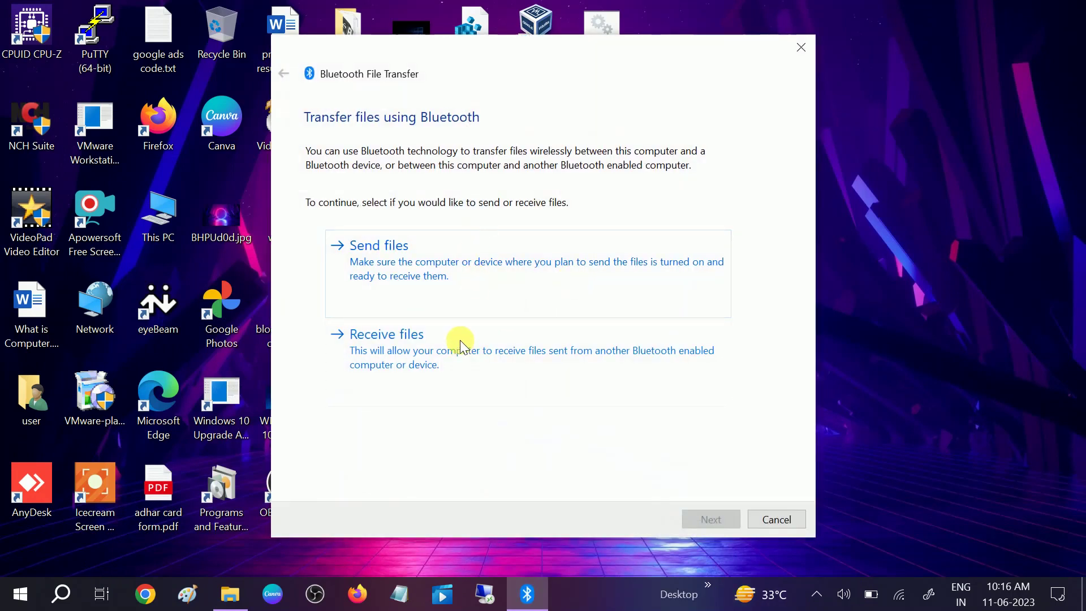
{"action": "left_click", "coordinate": [480, 267]}
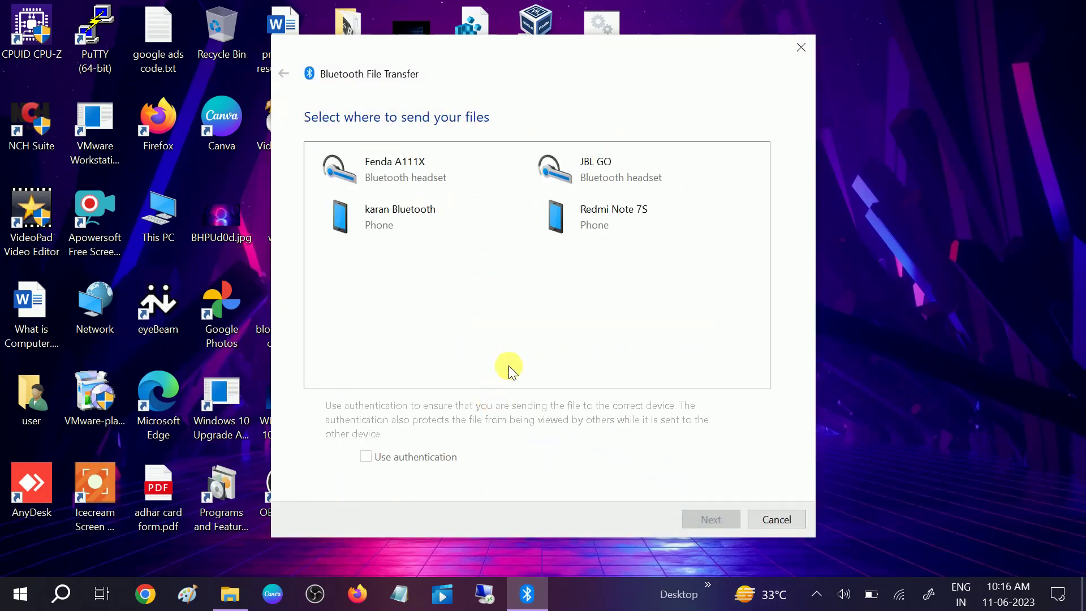
{"action": "left_click", "coordinate": [785, 517]}
{"action": "right_click", "coordinate": [809, 266]}
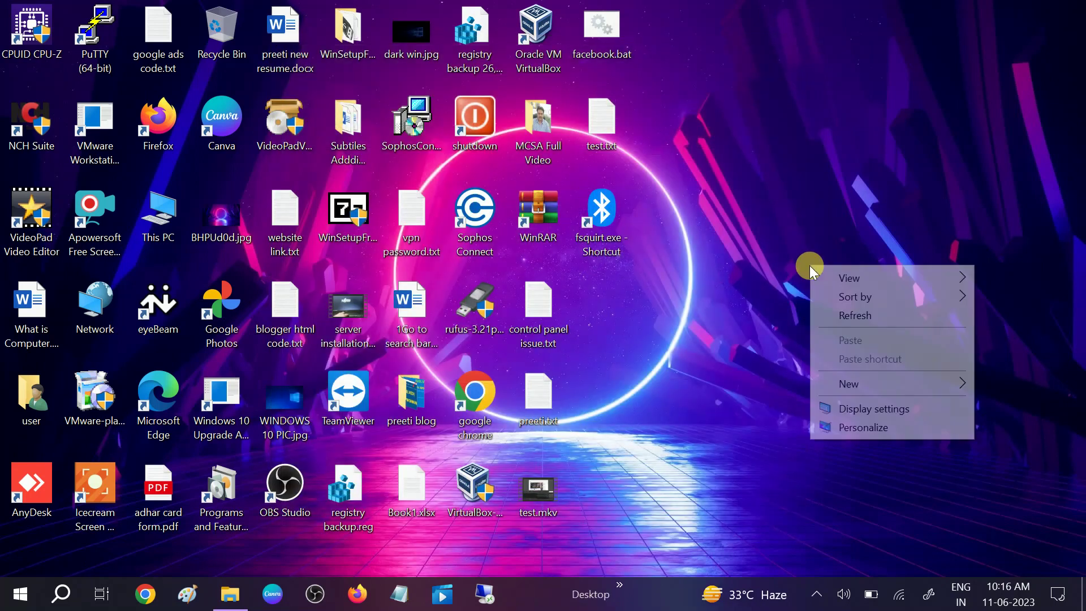
{"action": "left_click", "coordinate": [837, 315]}
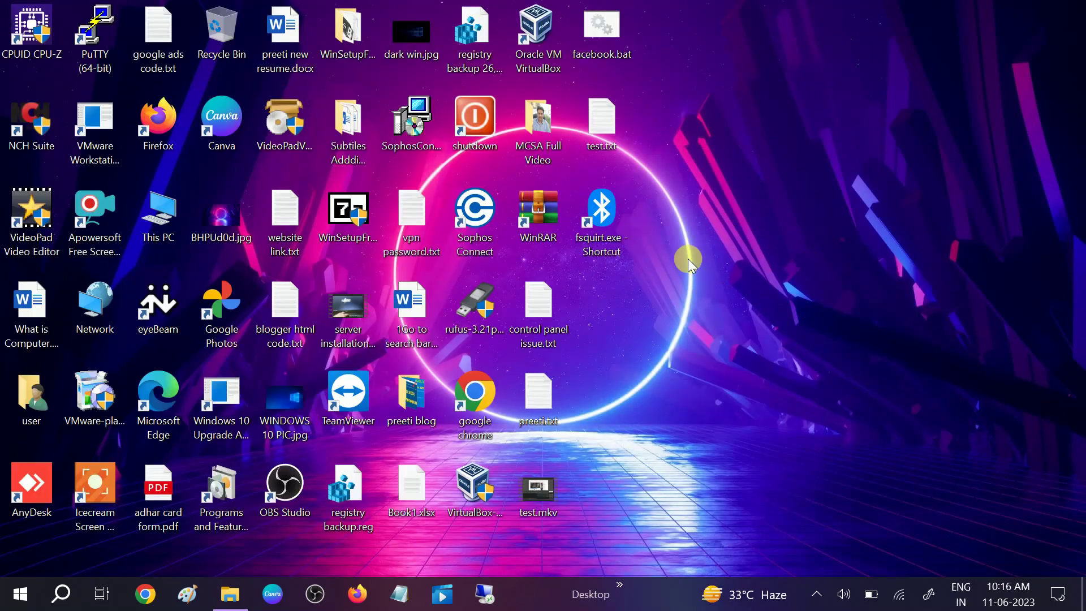